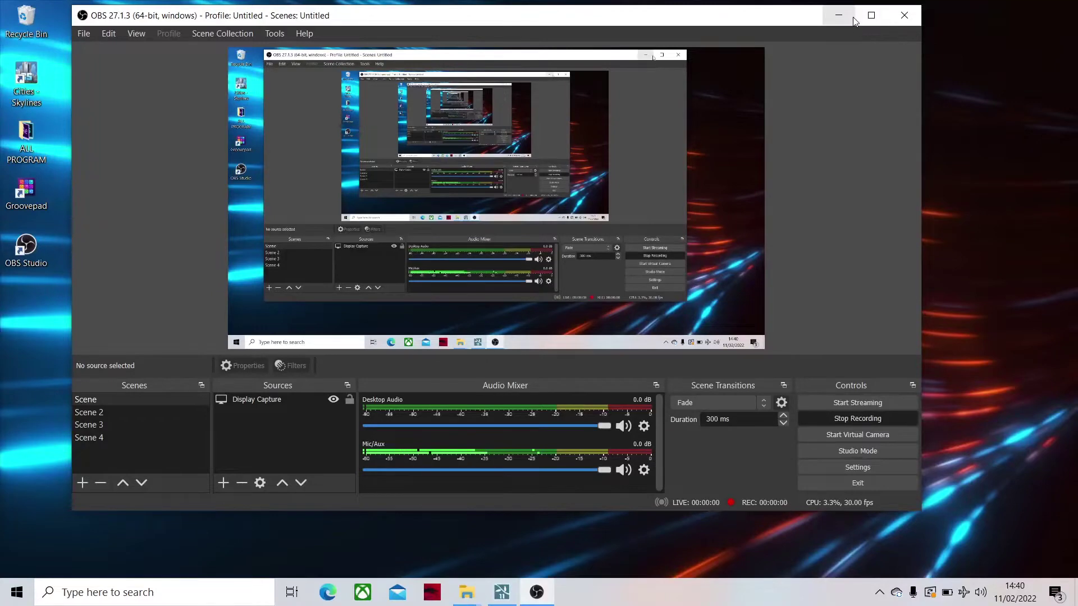
Switch to Lumion 11.5 and create a new project from the sandy beach template with palm trees
{"action": "left_click", "coordinate": [842, 16]}
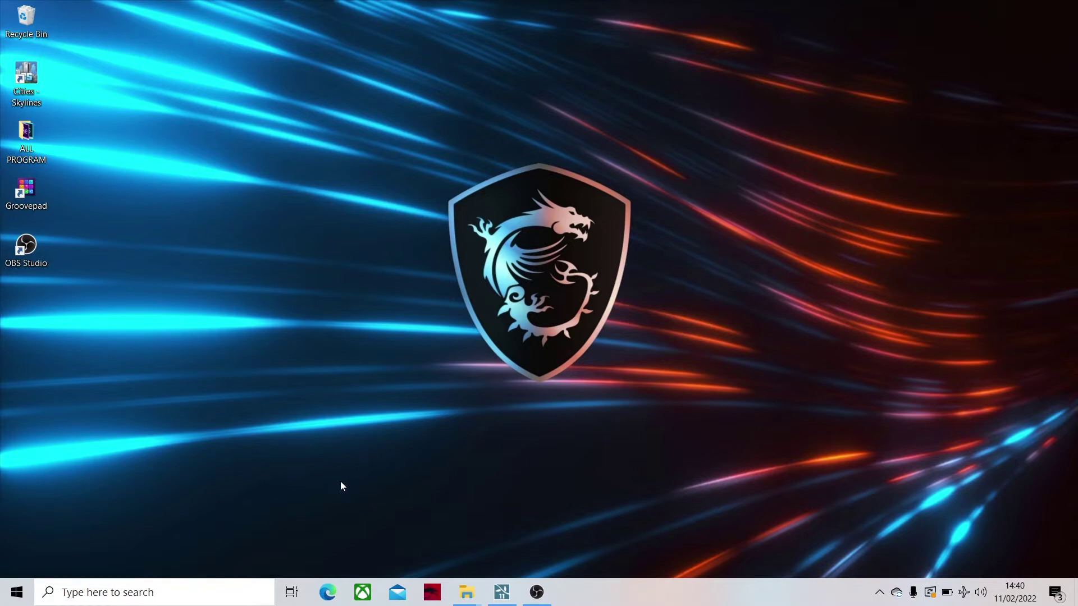
{"action": "left_click", "coordinate": [139, 591]}
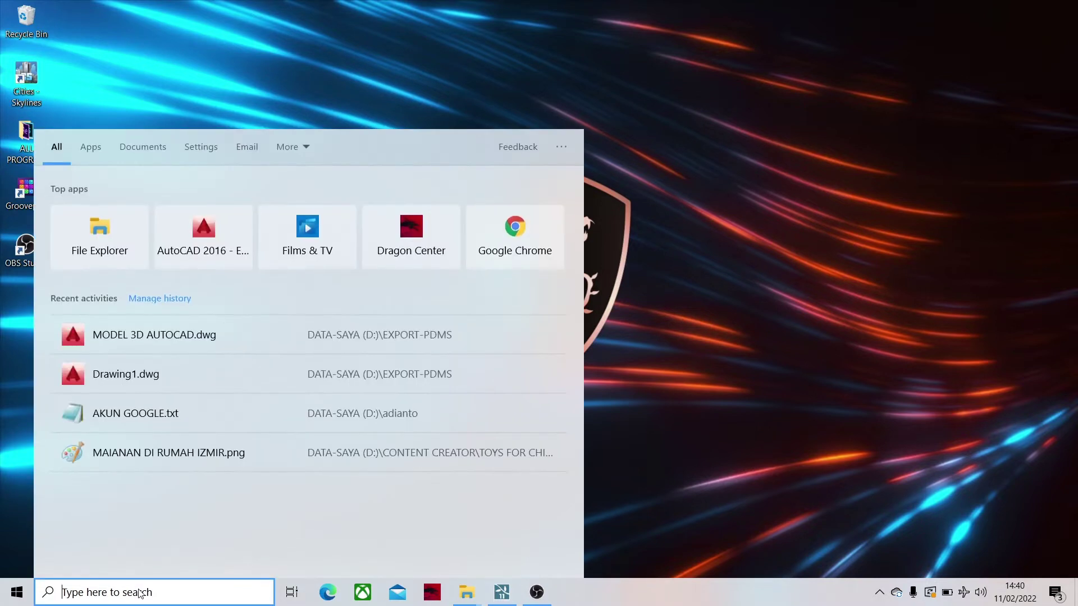
{"action": "type", "text": "lumiu"}
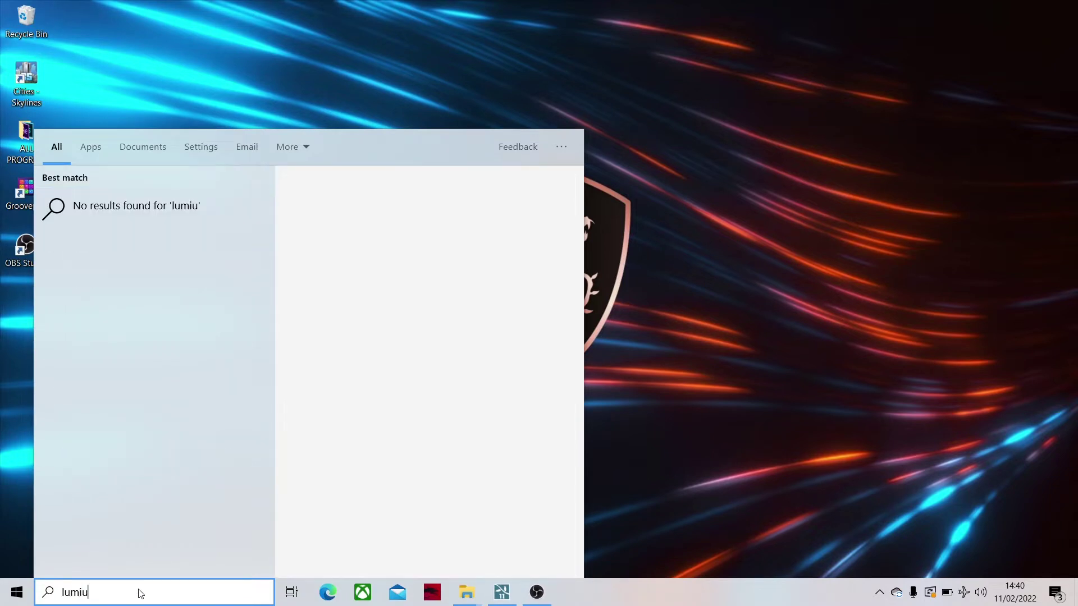
{"action": "key", "text": "BackSpace"}
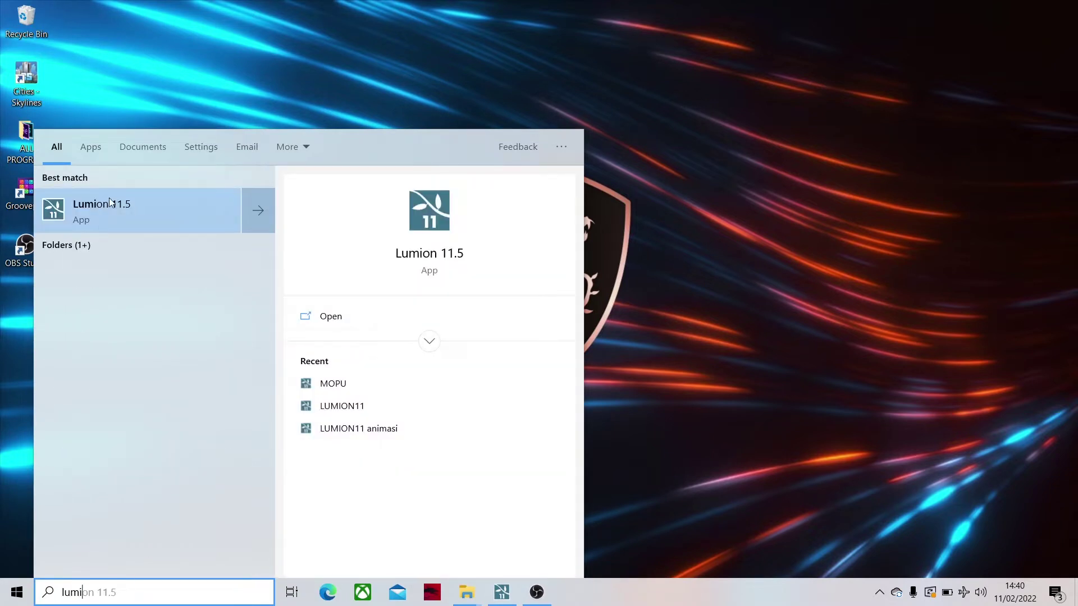
{"action": "key", "text": "Return"}
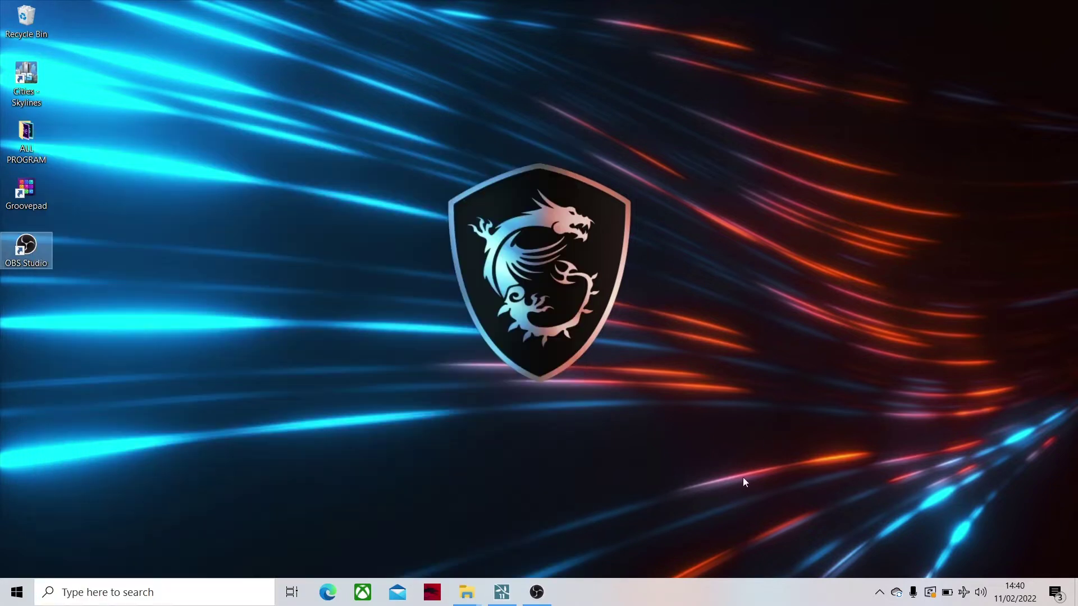
{"action": "left_click", "coordinate": [508, 594]}
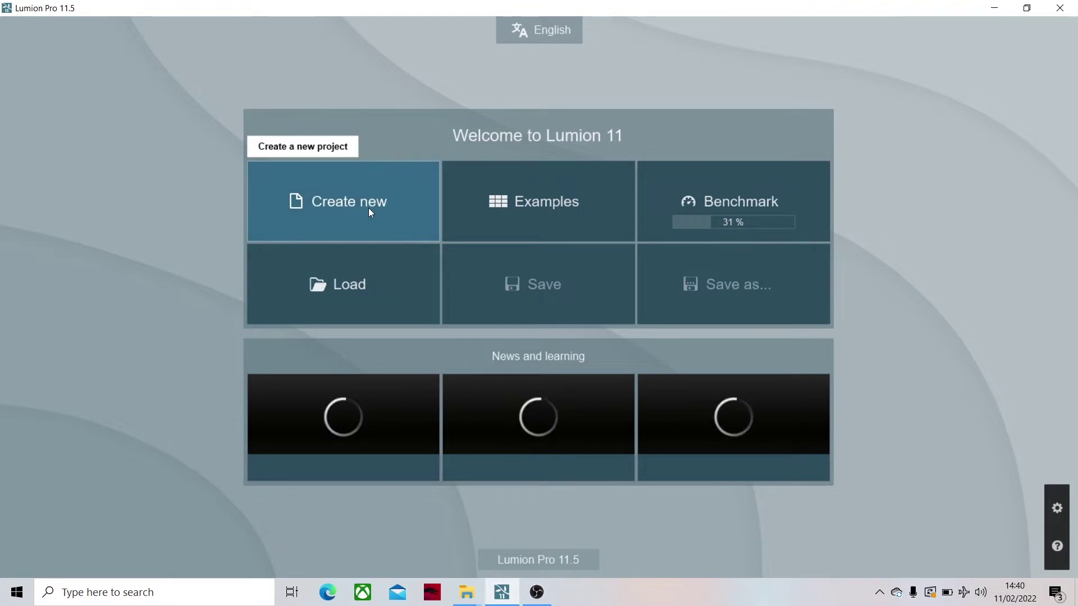
{"action": "left_click", "coordinate": [338, 216]}
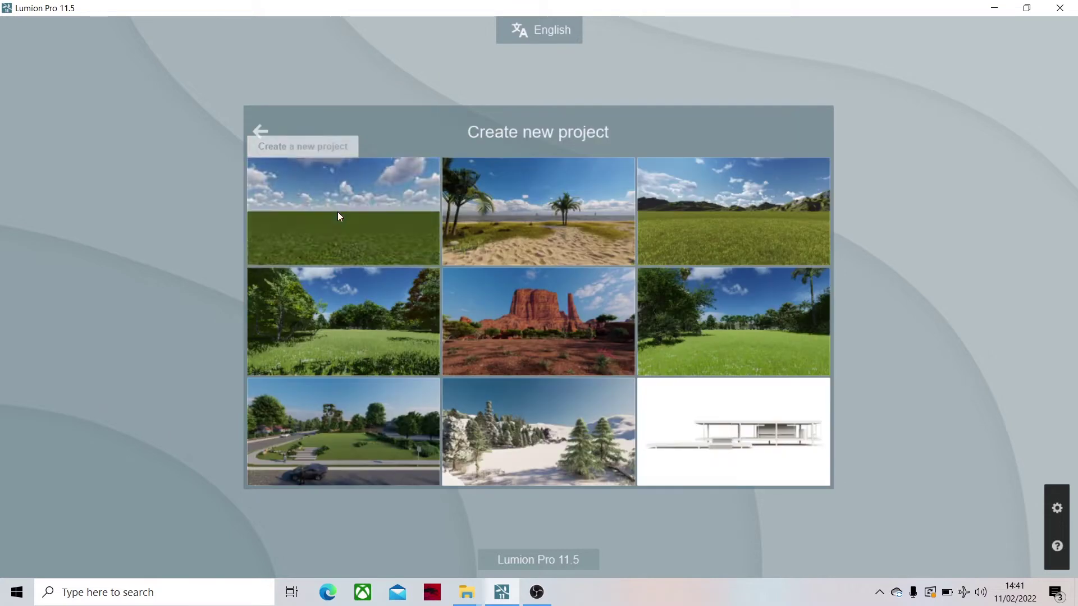
{"action": "left_click", "coordinate": [490, 225]}
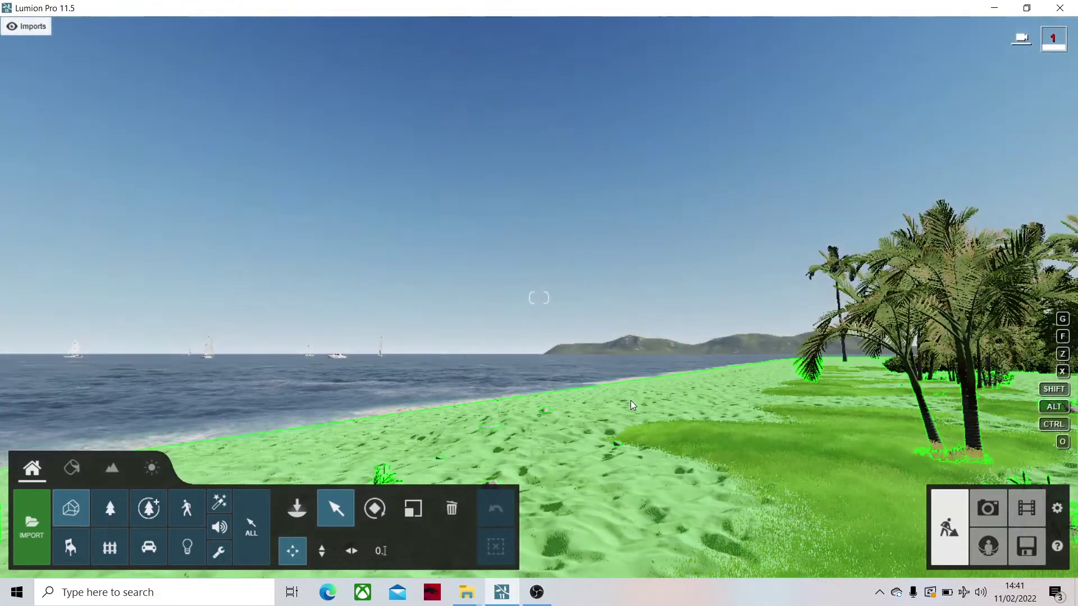
Go out over the open sea among the sailboats and open the boats category of the Transport library
{"action": "right_click_drag", "start_coordinate": [478, 364], "coordinate": [572, 338]}
{"action": "key", "text": "w"}
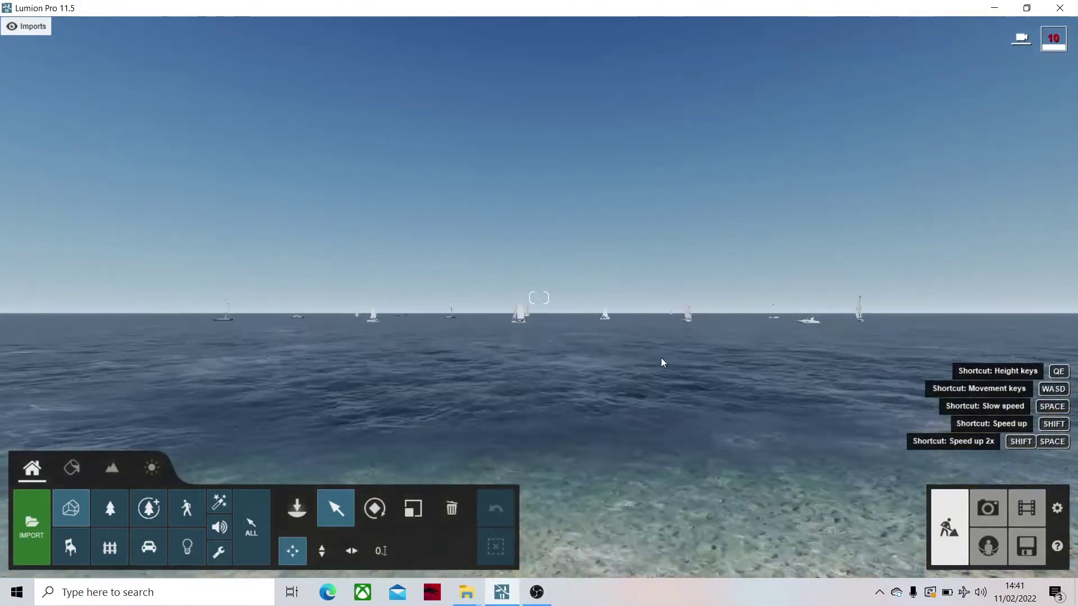
{"action": "key", "text": "w"}
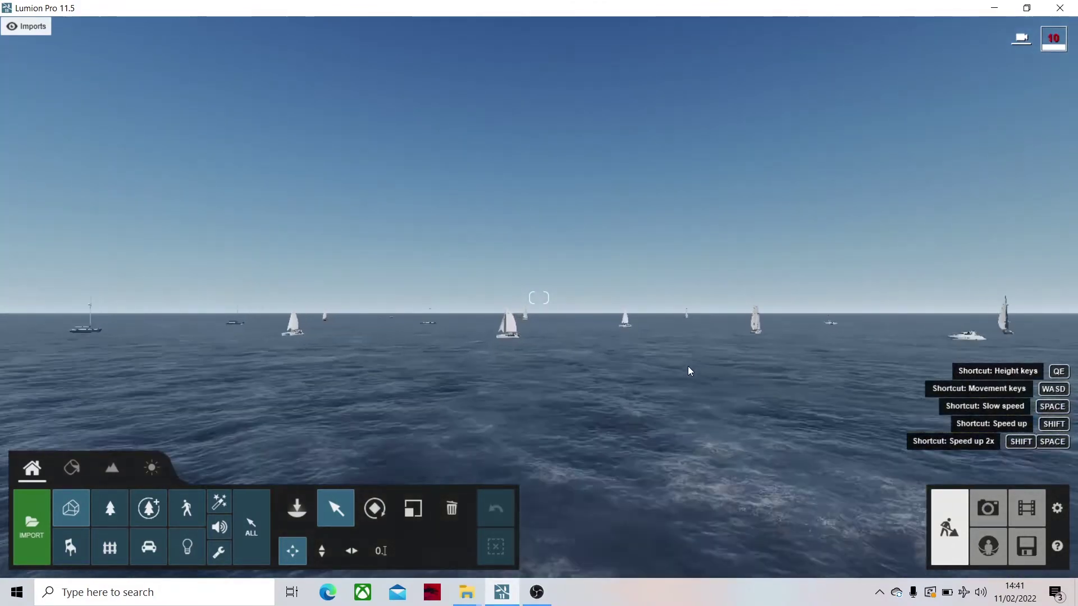
{"action": "right_click_drag", "start_coordinate": [661, 367], "coordinate": [482, 376]}
{"action": "key", "text": "w"}
{"action": "key", "text": "w"}
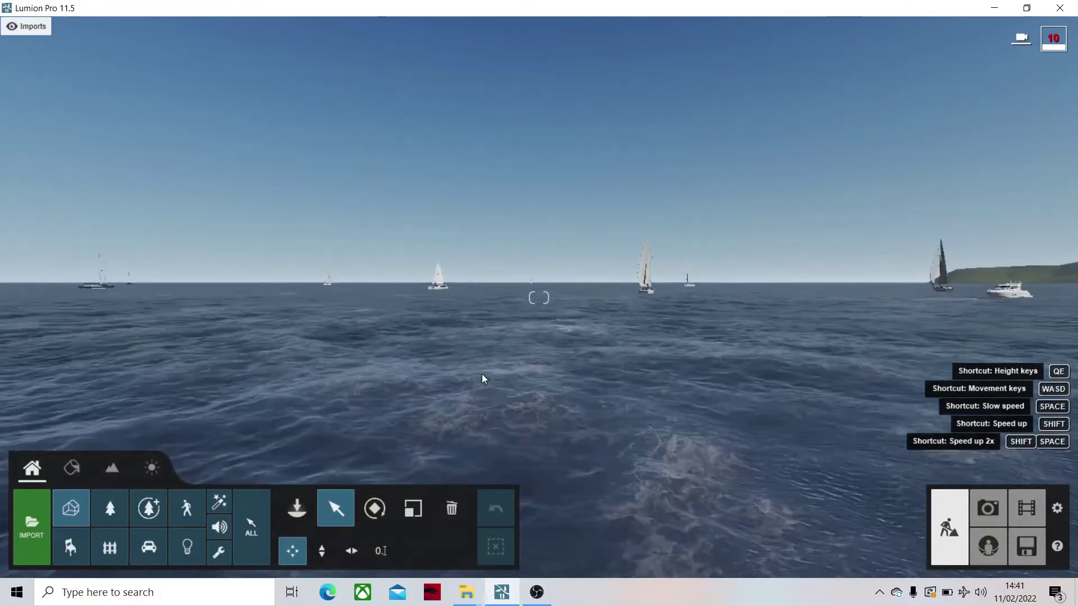
{"action": "key", "text": "s"}
{"action": "key", "text": "a"}
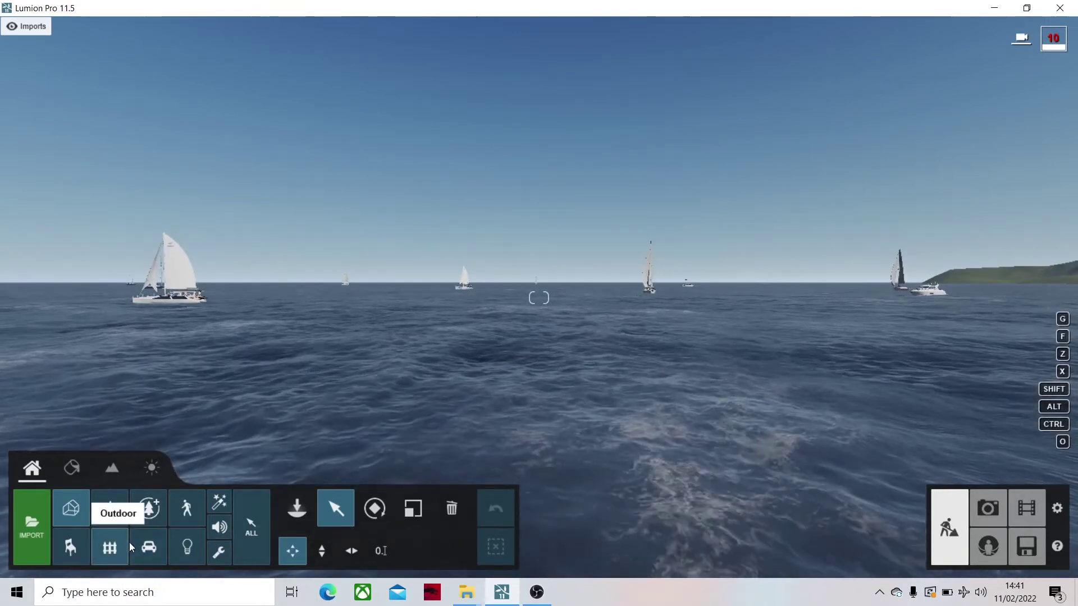
{"action": "left_click", "coordinate": [143, 551]}
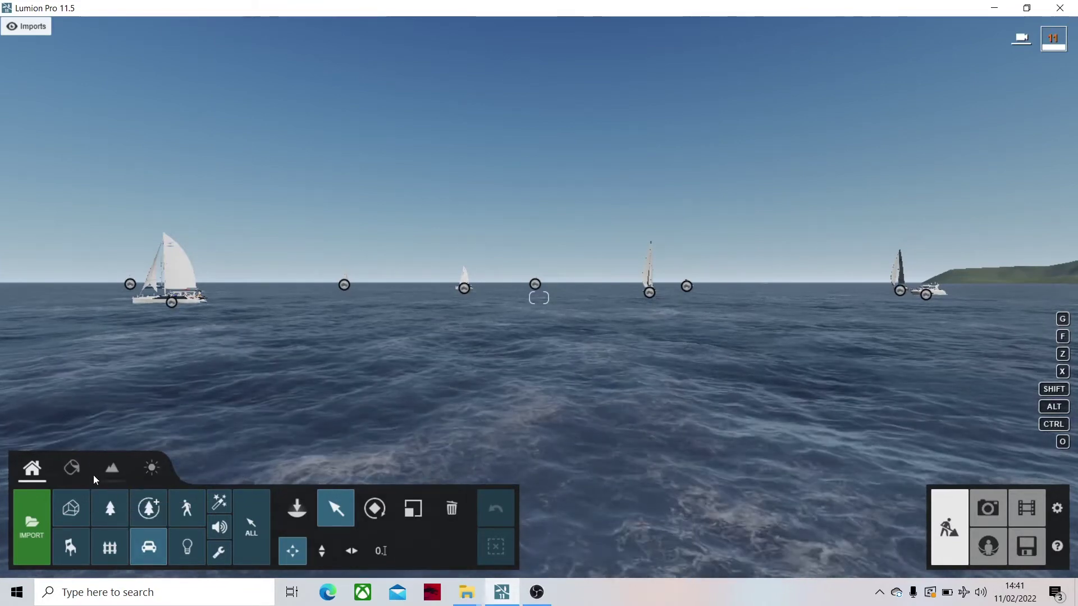
{"action": "left_click", "coordinate": [142, 542]}
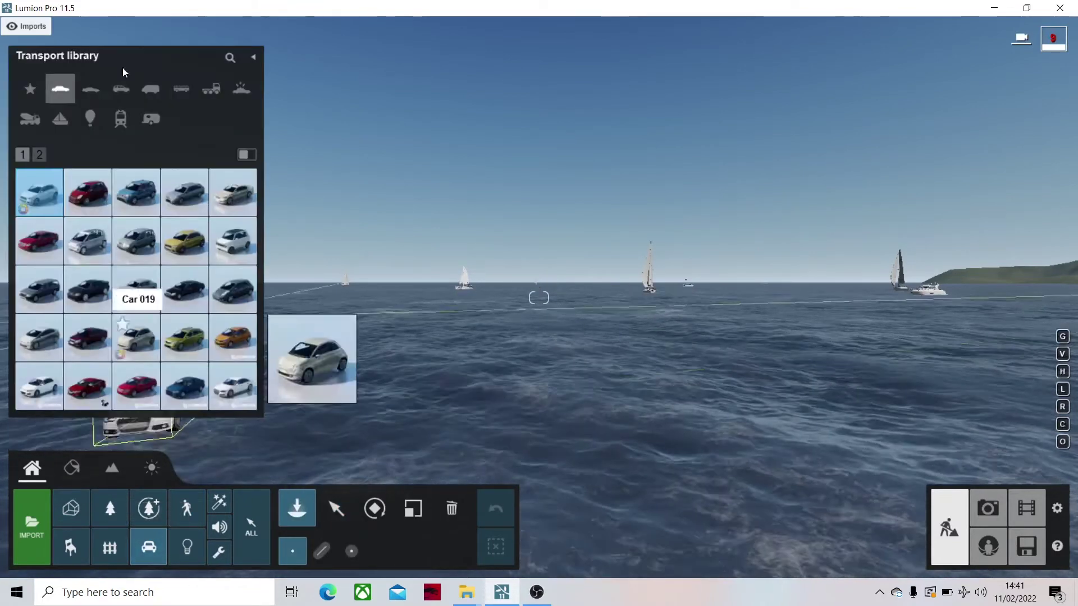
{"action": "left_click", "coordinate": [65, 122]}
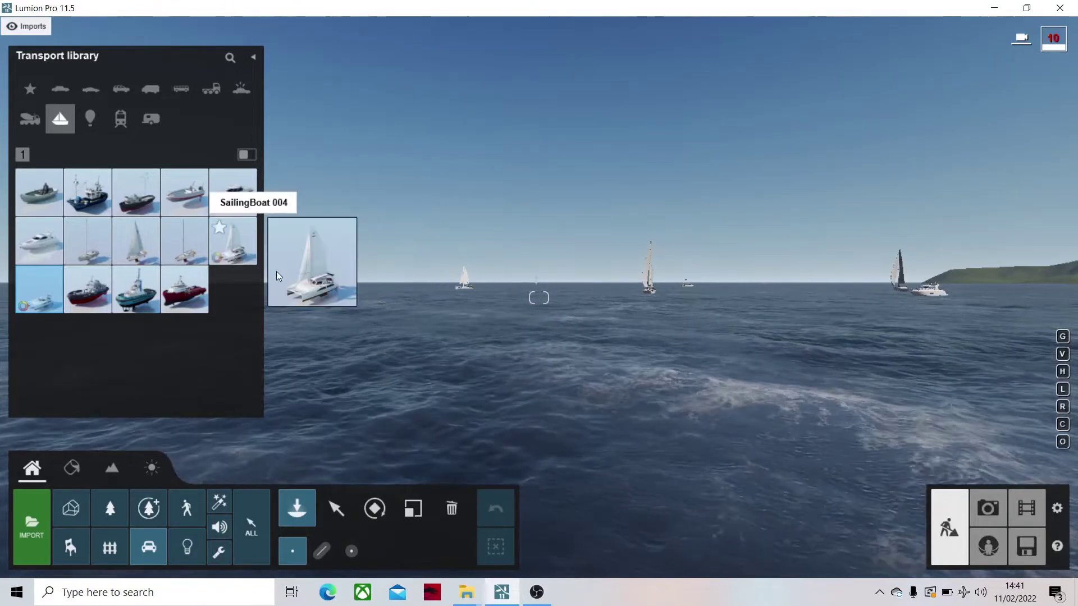
Place a SailingBoat 004 on the open water in front of the distant sailboats
{"action": "left_click", "coordinate": [233, 242]}
{"action": "left_click", "coordinate": [506, 370]}
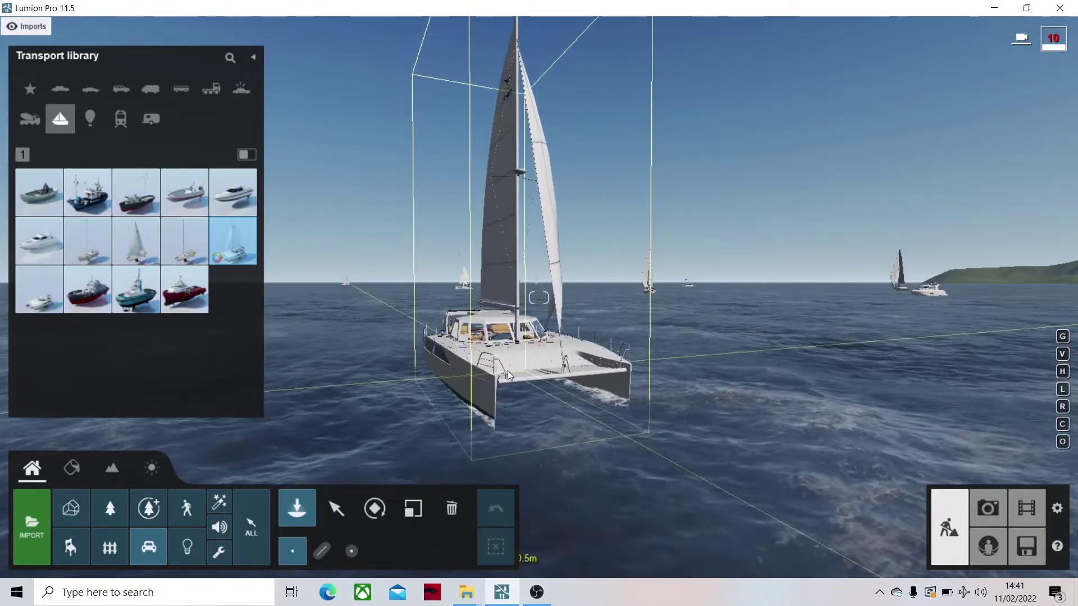
{"action": "left_click", "coordinate": [457, 391]}
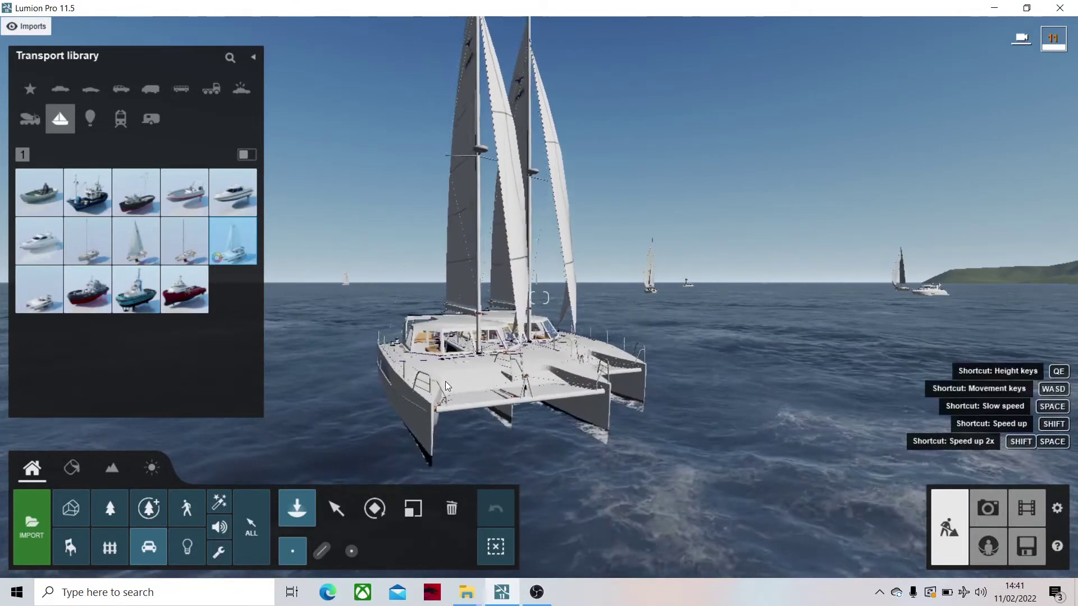
{"action": "left_click", "coordinate": [382, 387]}
{"action": "key", "text": "a"}
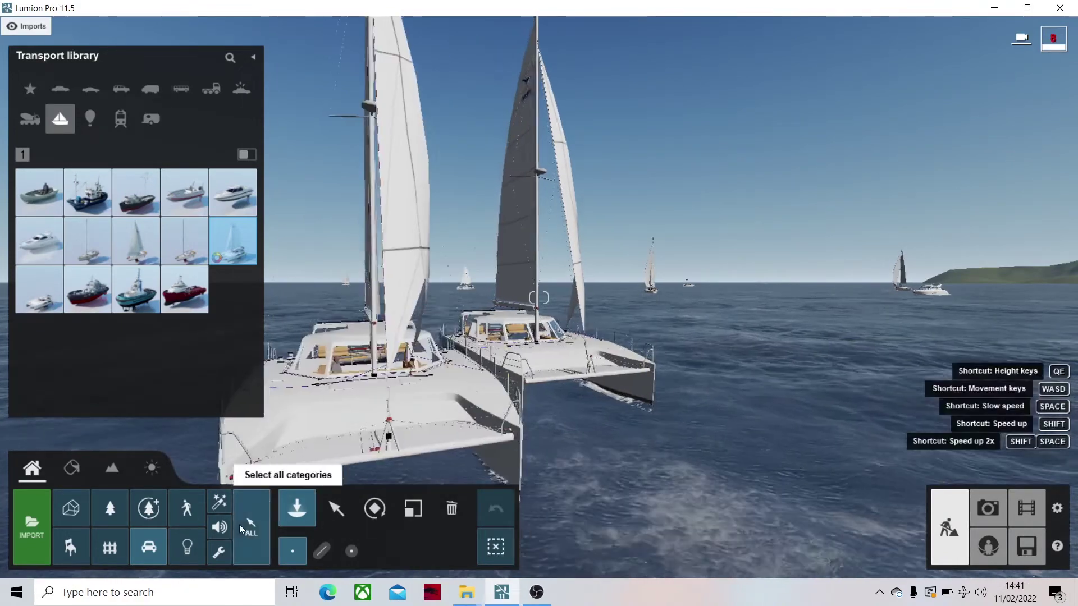
Examine the placed SailingBoat 004 on the water from its front, side and stern
{"action": "left_click", "coordinate": [187, 508]}
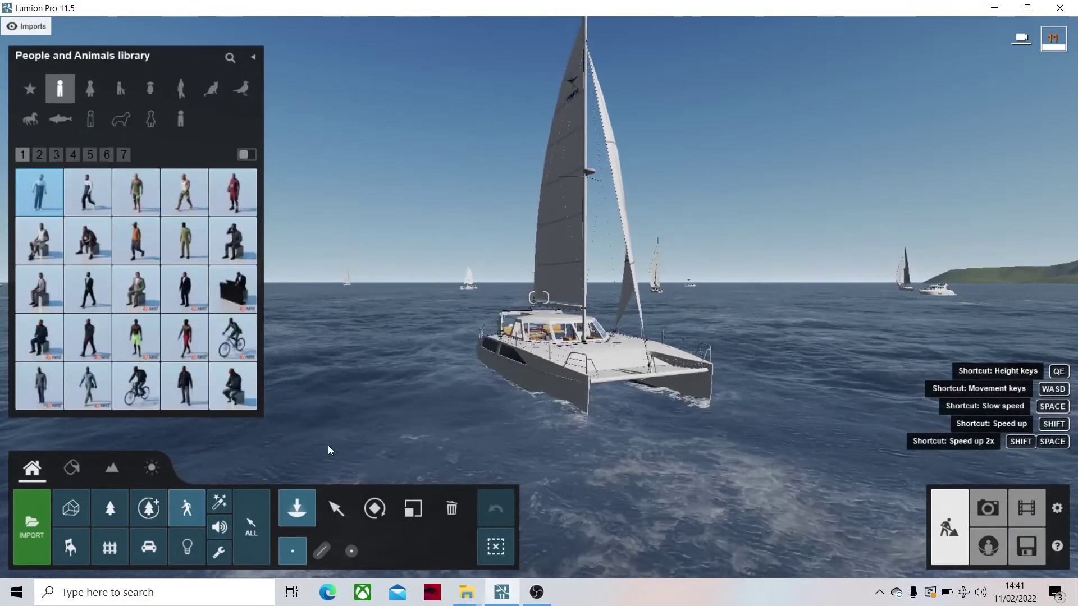
{"action": "left_click", "coordinate": [337, 508]}
{"action": "key", "text": "w"}
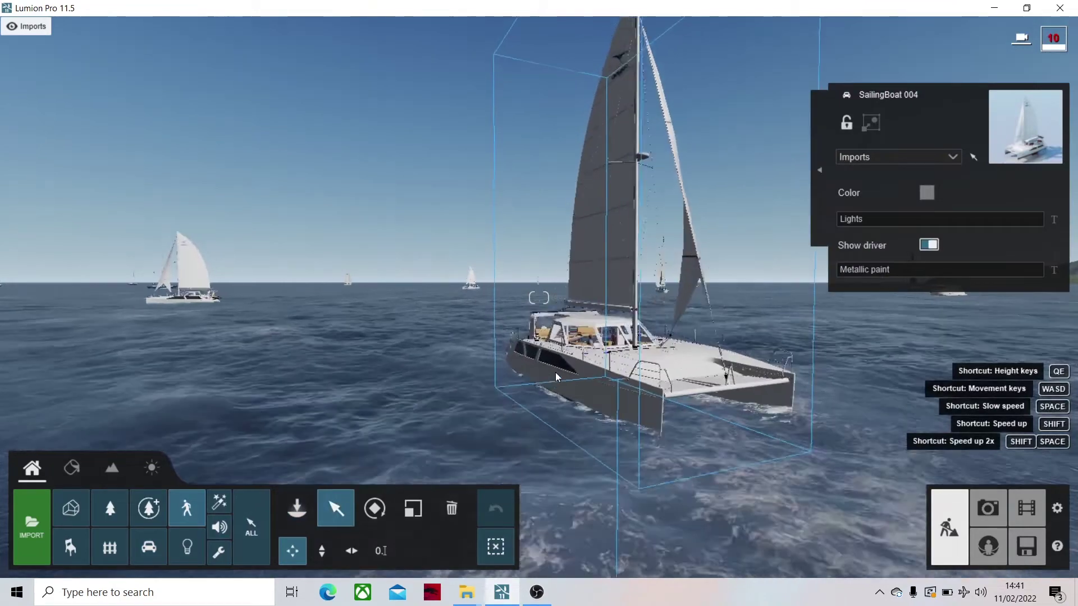
{"action": "right_click_drag", "start_coordinate": [556, 373], "coordinate": [560, 374]}
{"action": "key", "text": "a"}
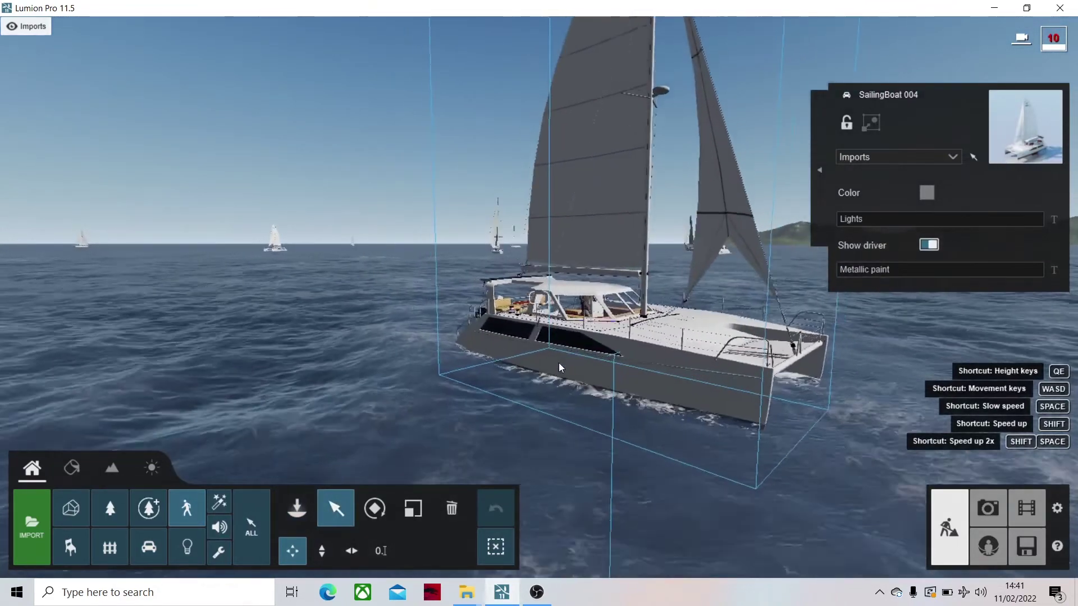
{"action": "key", "text": "s"}
{"action": "key", "text": "w"}
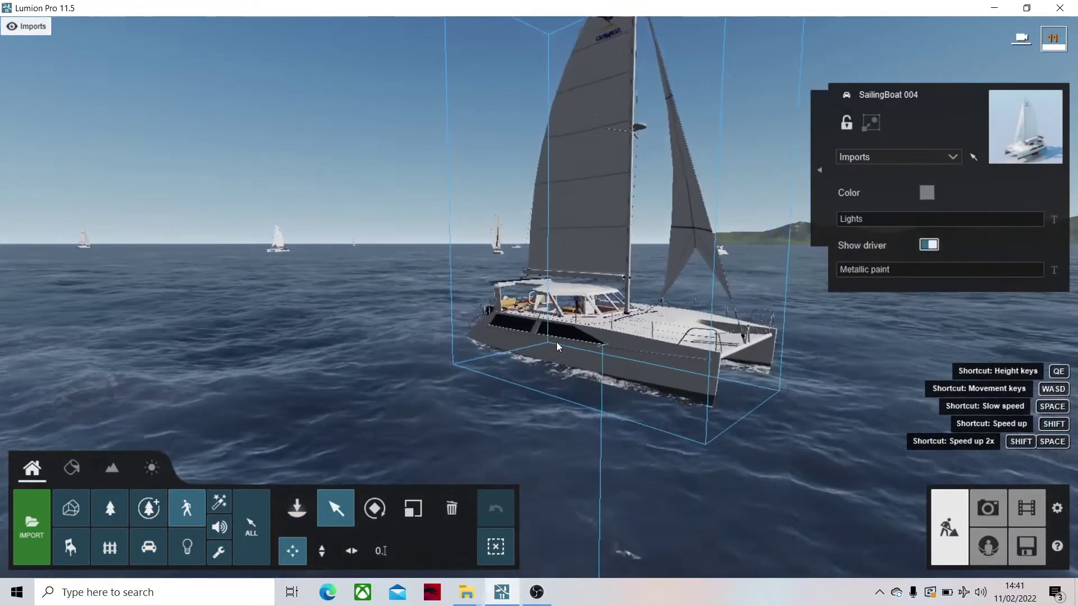
{"action": "key", "text": "w"}
{"action": "right_click_drag", "start_coordinate": [561, 339], "coordinate": [527, 336]}
{"action": "key", "text": "s"}
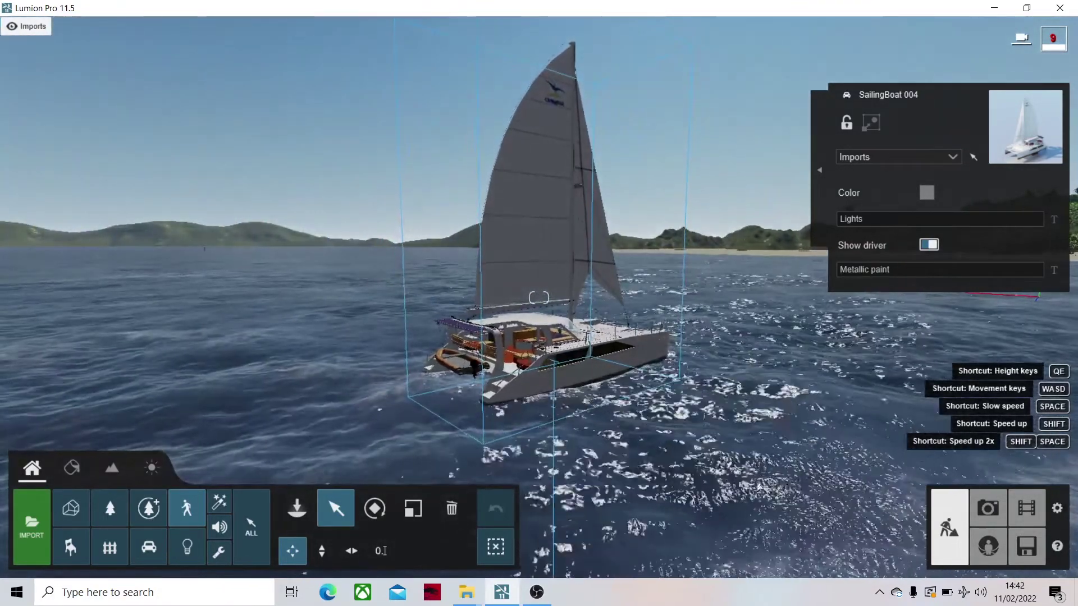
Remove the Sunny day and Paradise Sunset clips from the movie and select the first empty clip slot
{"action": "left_click", "coordinate": [1037, 518]}
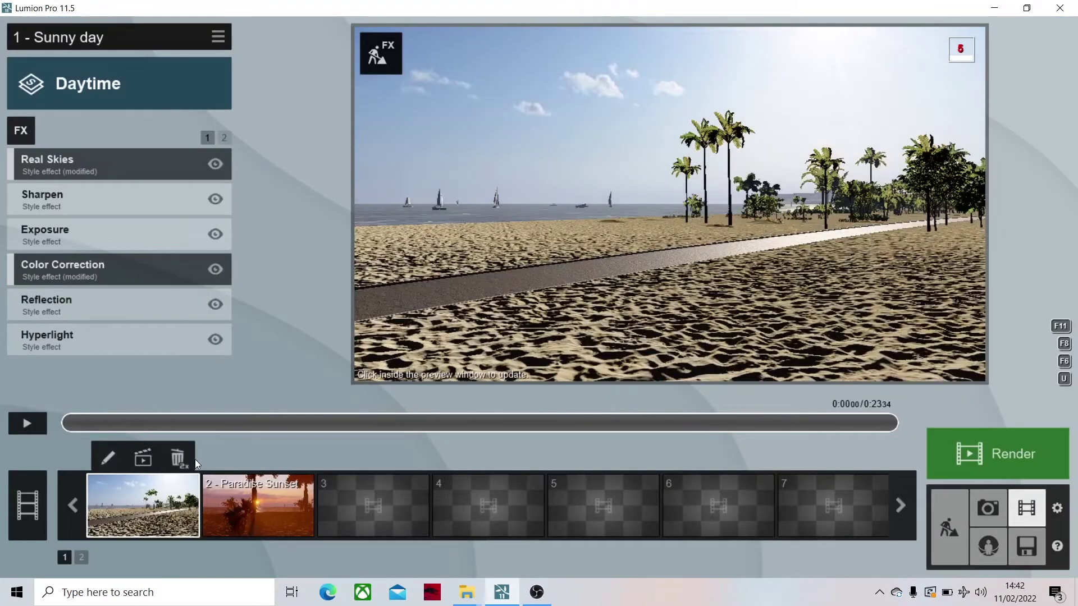
{"action": "double_click", "coordinate": [183, 461]}
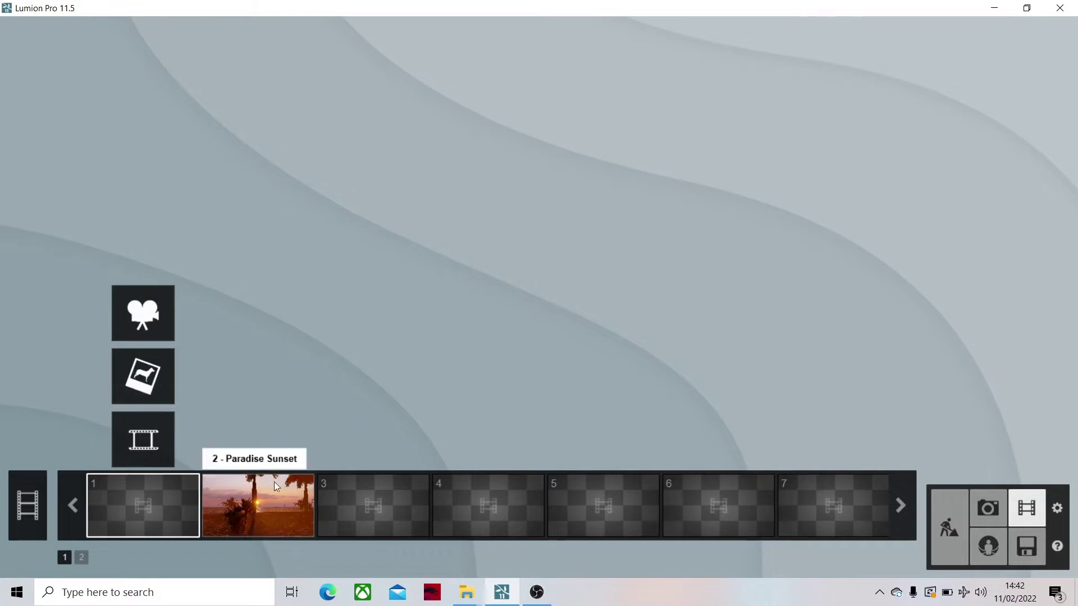
{"action": "left_click", "coordinate": [300, 461]}
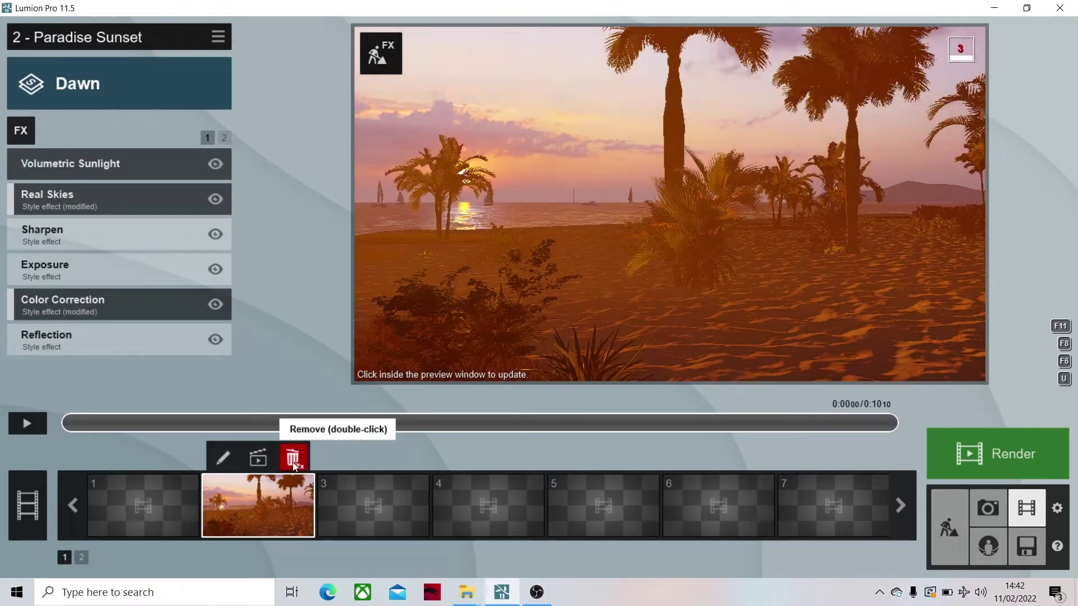
{"action": "double_click", "coordinate": [292, 462]}
{"action": "left_click", "coordinate": [135, 501]}
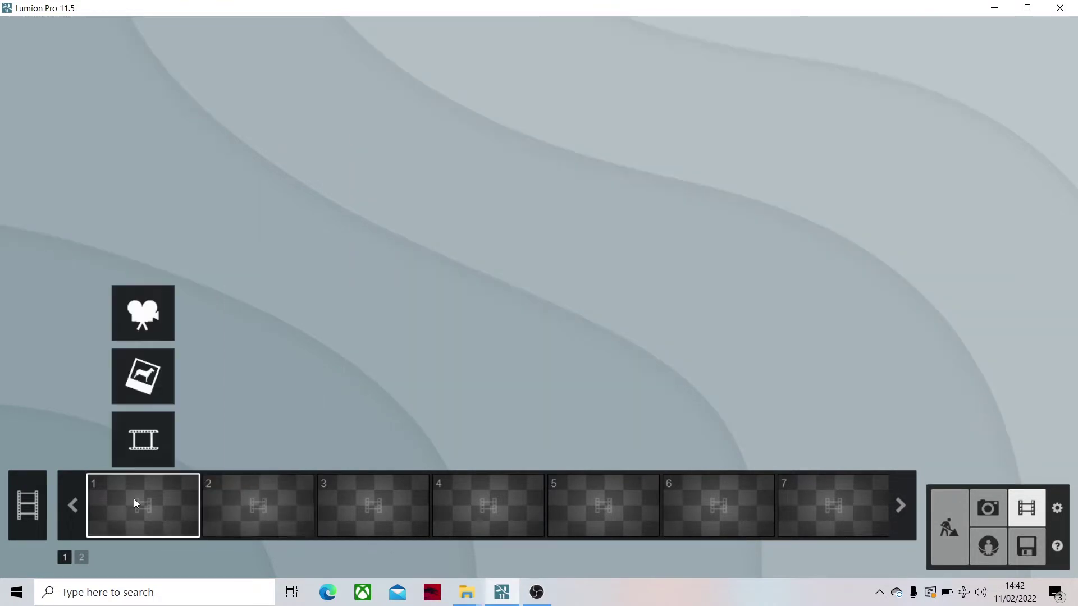
{"action": "left_click", "coordinate": [131, 329]}
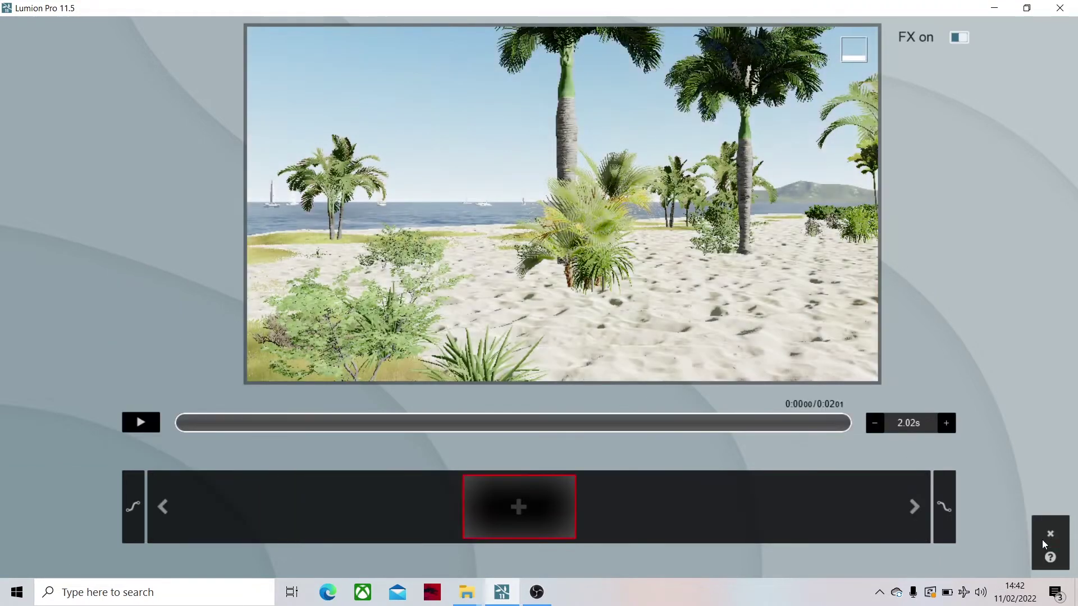
{"action": "left_click", "coordinate": [1044, 542]}
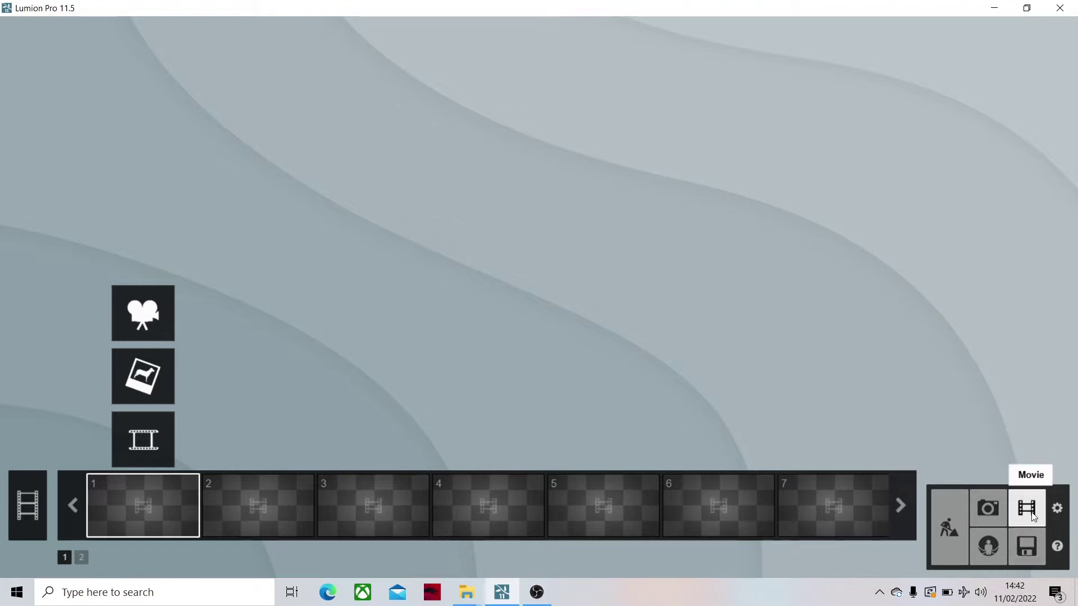
{"action": "left_click", "coordinate": [535, 592]}
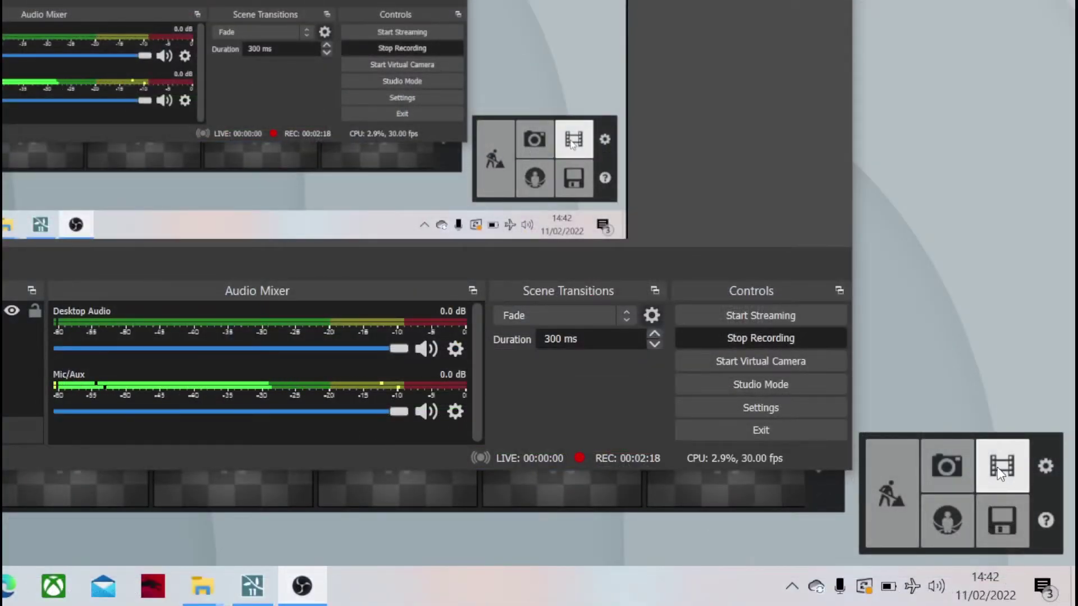
{"action": "left_click", "coordinate": [735, 2]}
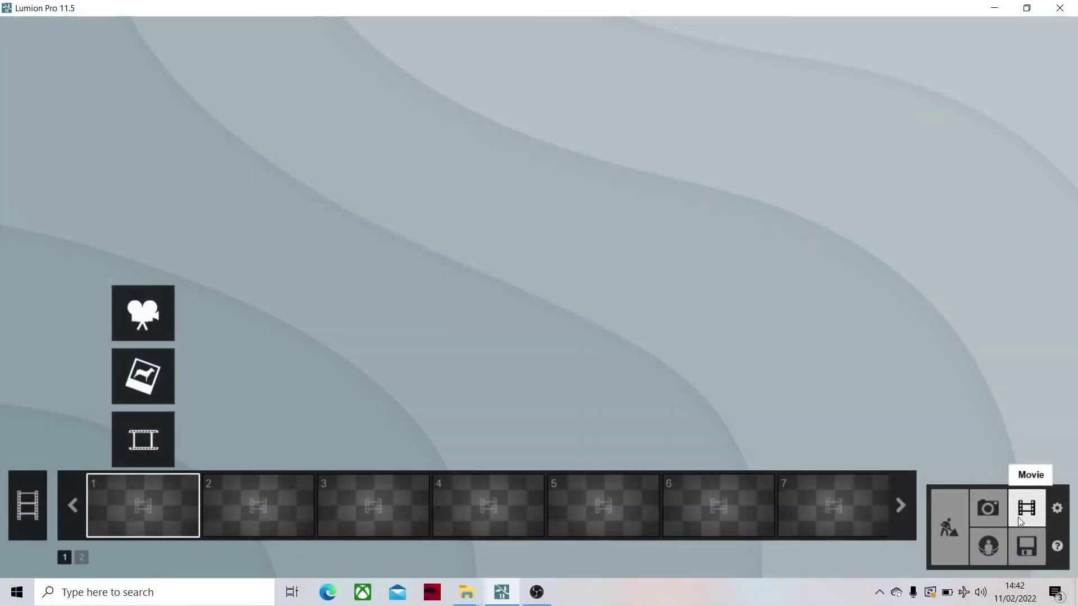
{"action": "left_click", "coordinate": [534, 600]}
{"action": "left_click", "coordinate": [534, 600]}
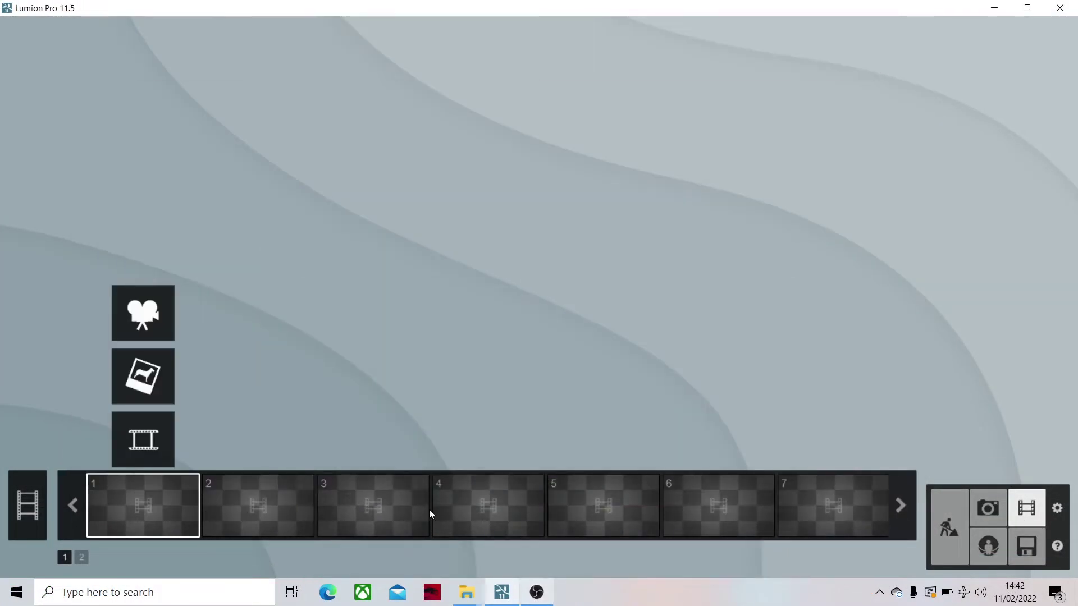
Start recording in the first clip slot and fly the camera from the beach out to the catamaran on the open sea
{"action": "left_click", "coordinate": [156, 328]}
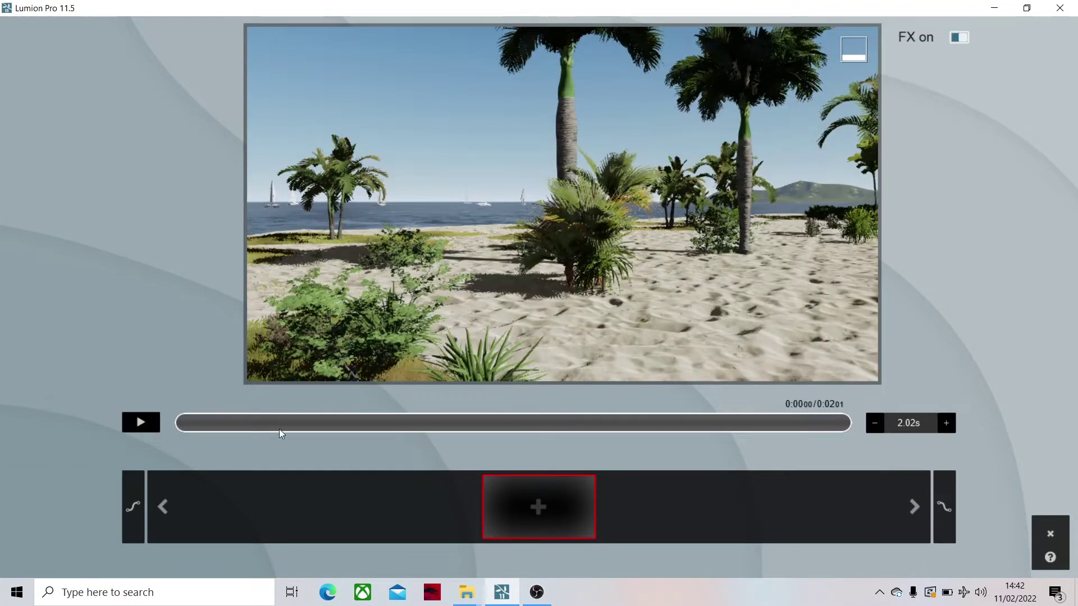
{"action": "right_click_drag", "start_coordinate": [527, 227], "coordinate": [545, 240]}
{"action": "key", "text": "w"}
{"action": "key", "text": "q"}
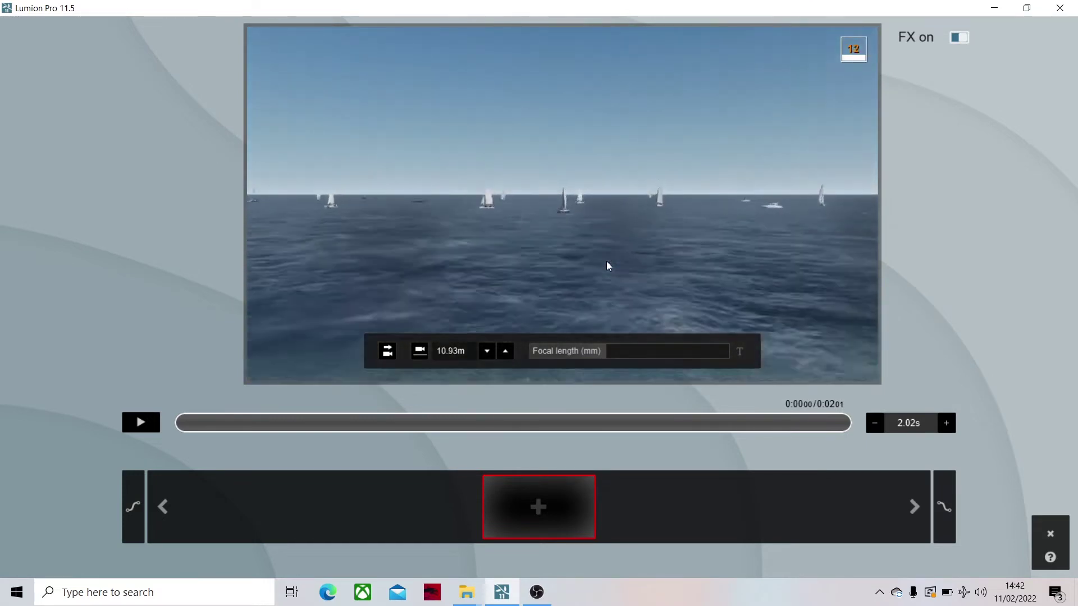
{"action": "key", "text": "w"}
{"action": "key", "text": "q"}
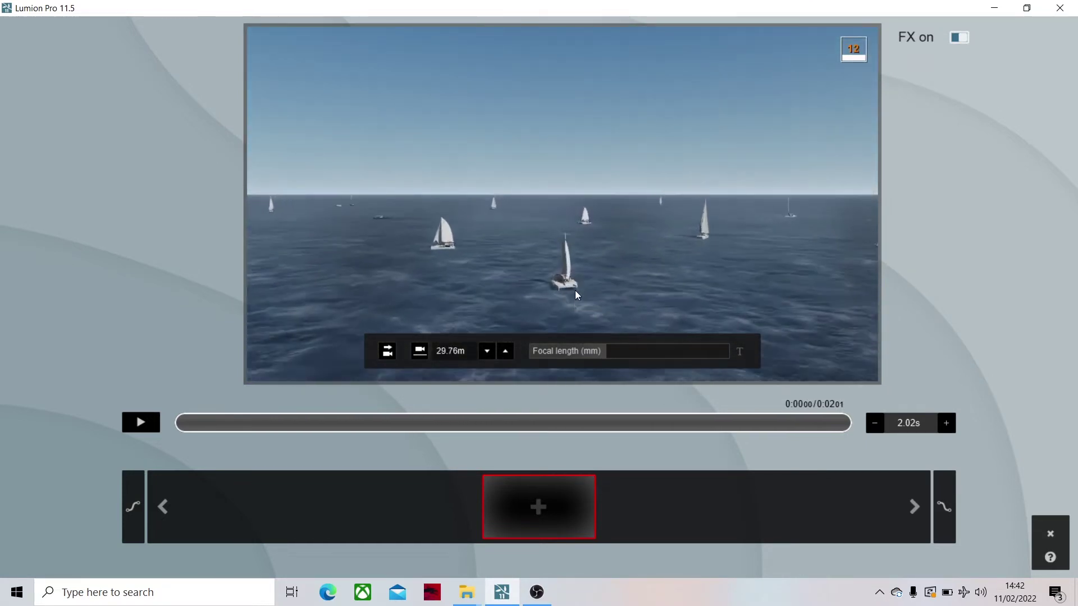
{"action": "key", "text": "w"}
{"action": "key", "text": "e"}
{"action": "key", "text": "w"}
{"action": "key", "text": "e"}
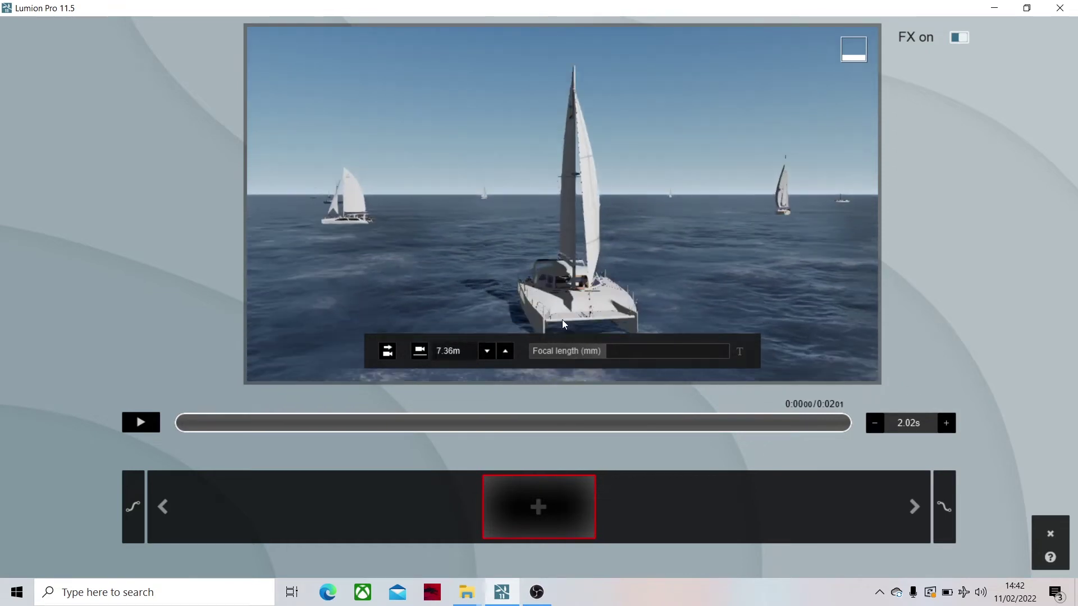
Bring the camera around to the catamaran's side, low over the water with the hilly coast behind it
{"action": "key", "text": "a"}
{"action": "right_click_drag", "start_coordinate": [561, 319], "coordinate": [688, 245]}
{"action": "key", "text": "w"}
{"action": "key", "text": "q"}
{"action": "key", "text": "s"}
{"action": "key", "text": "s"}
{"action": "key", "text": "e"}
{"action": "key", "text": "a"}
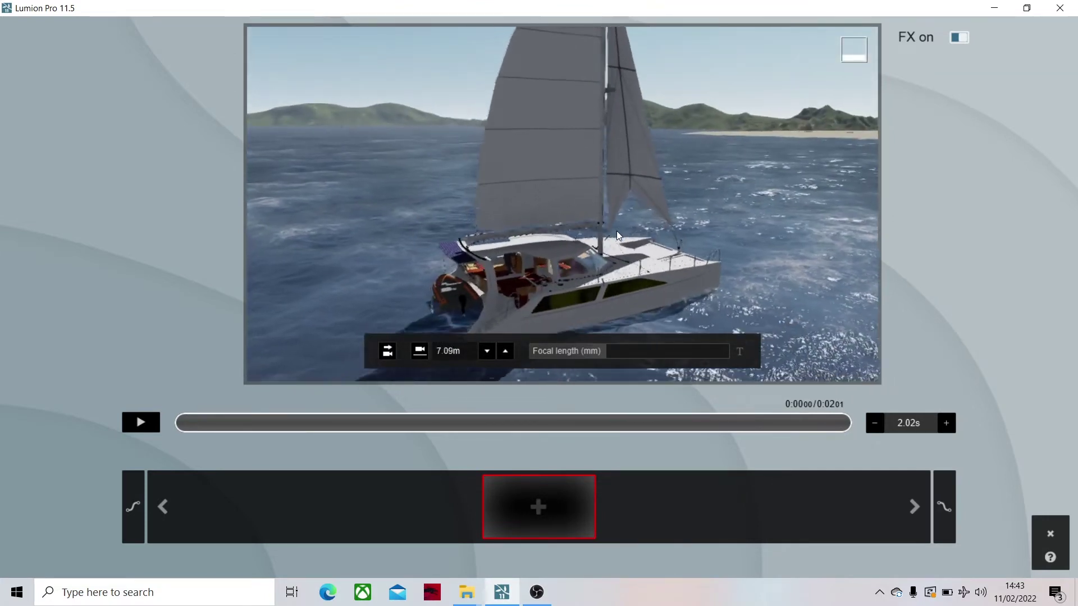
{"action": "mouse_move", "coordinate": [608, 194]}
{"action": "right_mouse_down"}
{"action": "mouse_move", "coordinate": [627, 197]}
{"action": "mouse_move", "coordinate": [610, 230]}
{"action": "mouse_move", "coordinate": [609, 188]}
{"action": "right_mouse_up"}
{"action": "key", "text": "e"}
{"action": "key", "text": "w"}
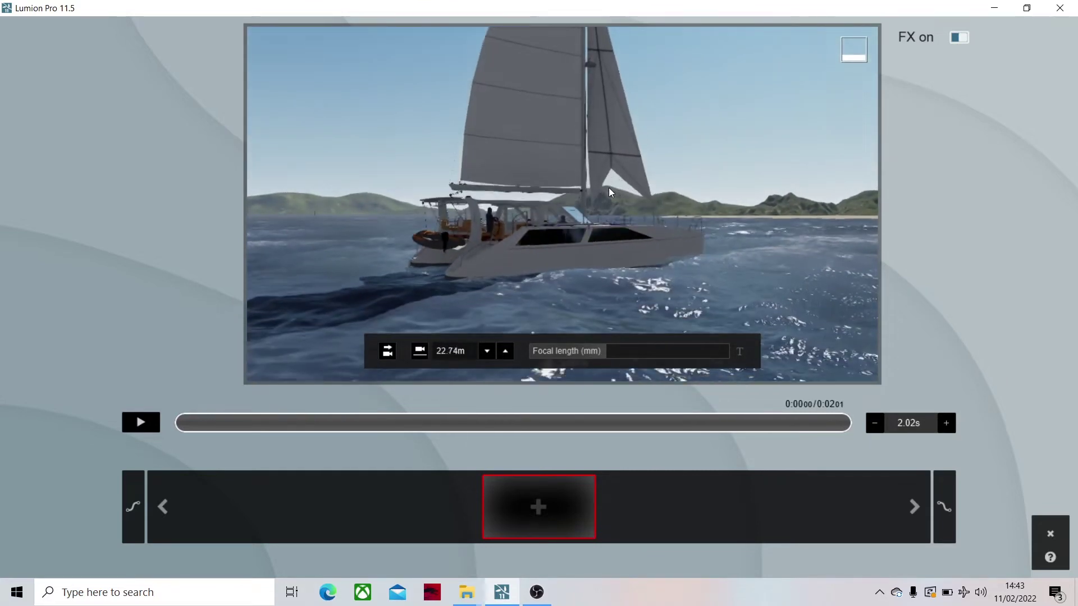
Move the camera into the catamaran's cockpit facing the table and helmsman, and add five camera keyframes there
{"action": "right_click_drag", "start_coordinate": [609, 191], "coordinate": [608, 169]}
{"action": "key", "text": "w"}
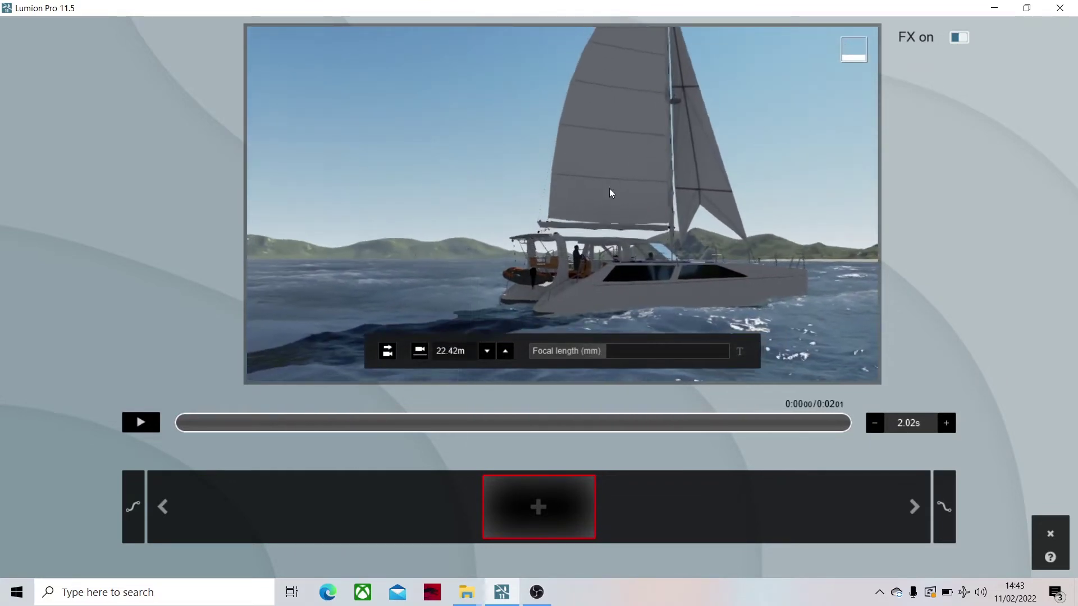
{"action": "key", "text": "w"}
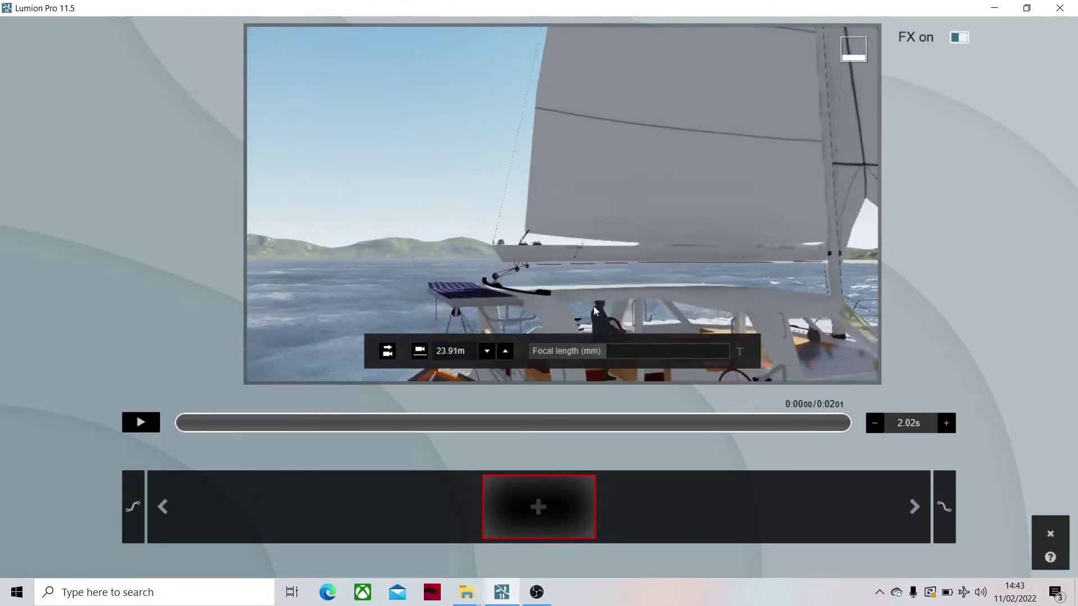
{"action": "key", "text": "w"}
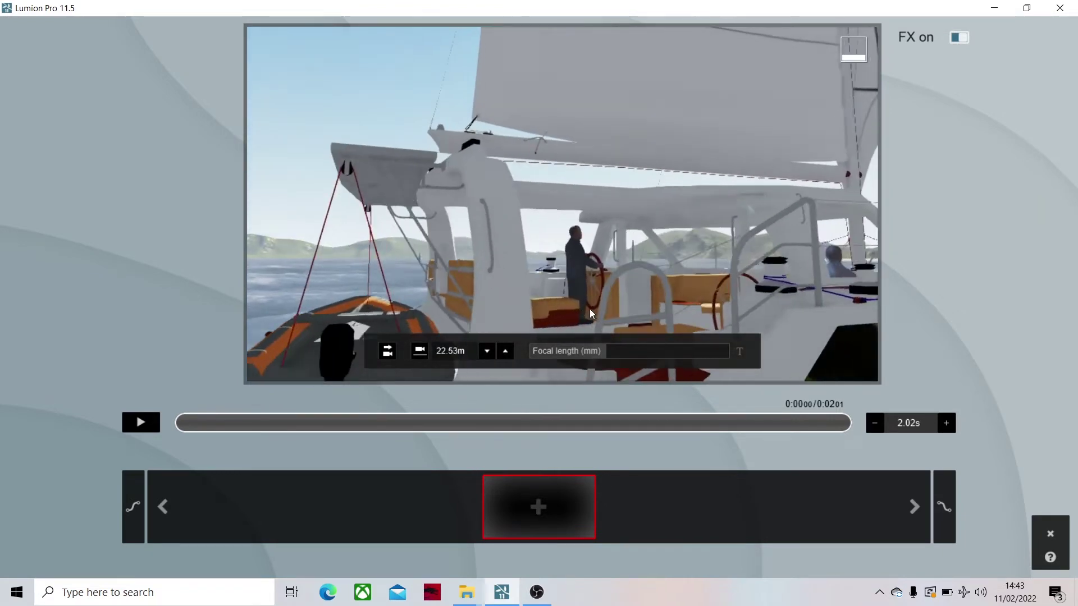
{"action": "right_click_drag", "start_coordinate": [593, 313], "coordinate": [525, 293]}
{"action": "key", "text": "w"}
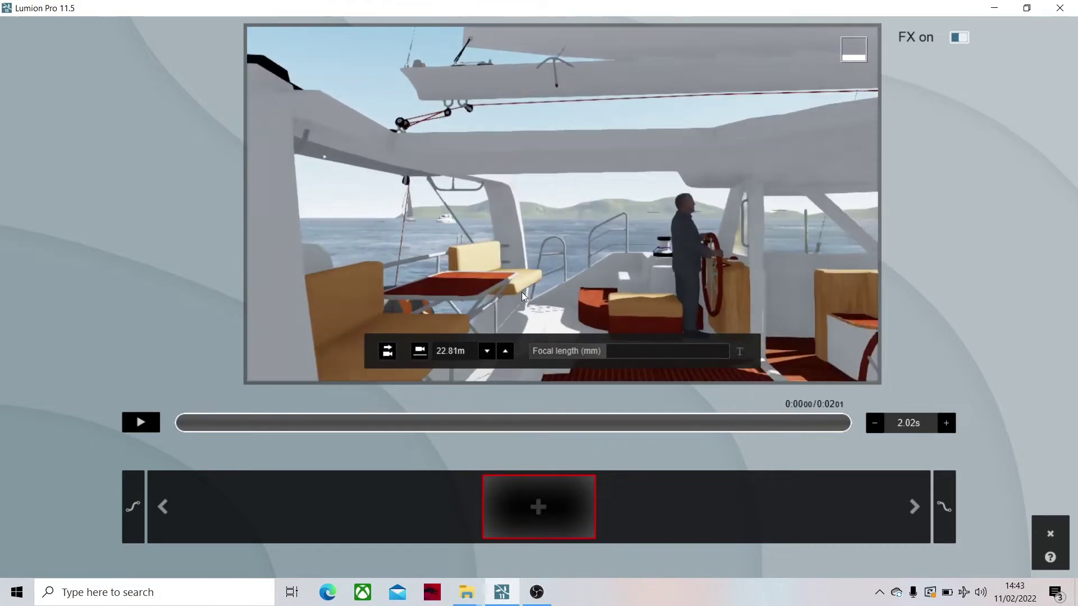
{"action": "left_click", "coordinate": [553, 505]}
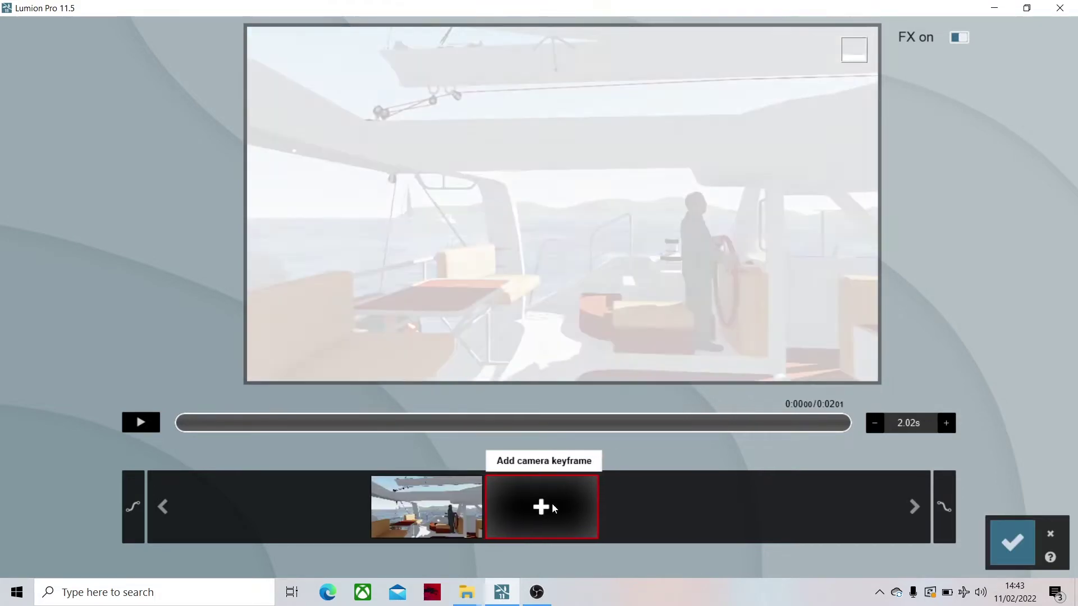
{"action": "left_click", "coordinate": [552, 505]}
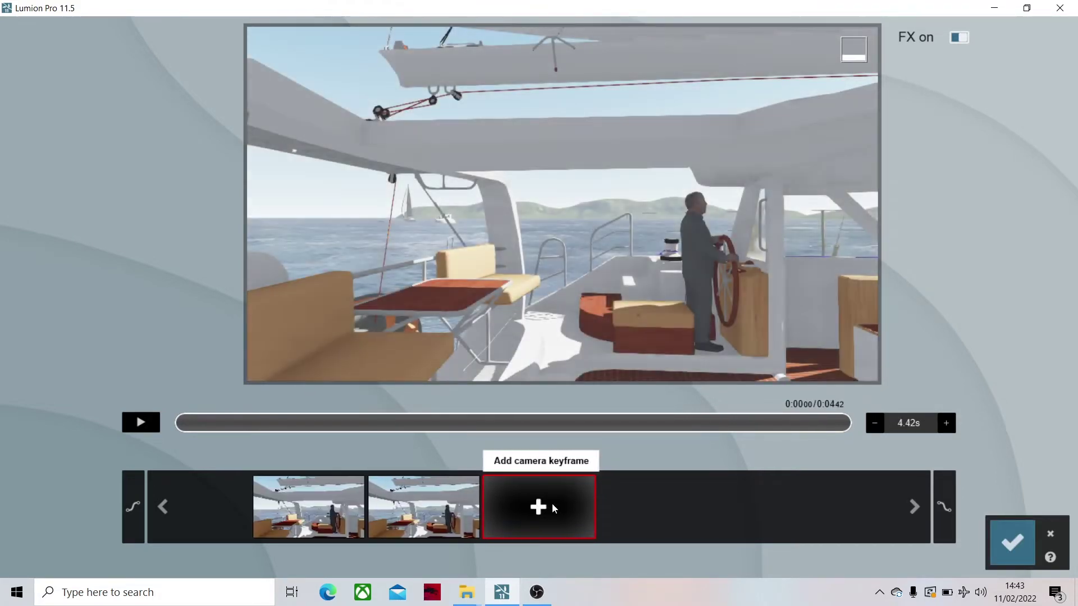
{"action": "left_click", "coordinate": [551, 503]}
{"action": "left_click", "coordinate": [551, 503]}
{"action": "left_click", "coordinate": [551, 504]}
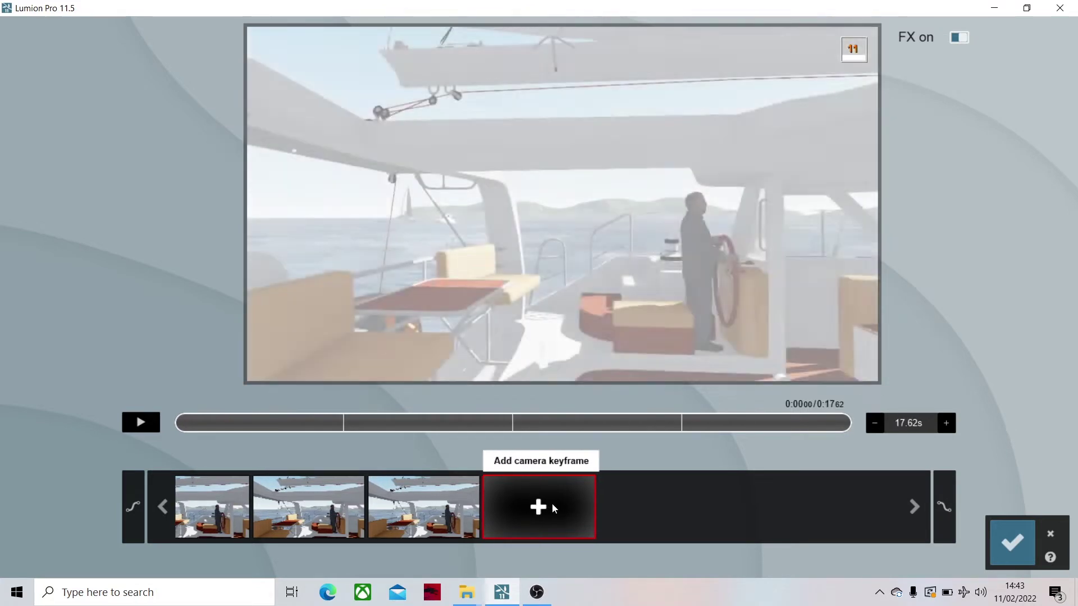
Add three more camera keyframes that move out of the cockpit and along the outside of the hull
{"action": "left_click", "coordinate": [551, 503]}
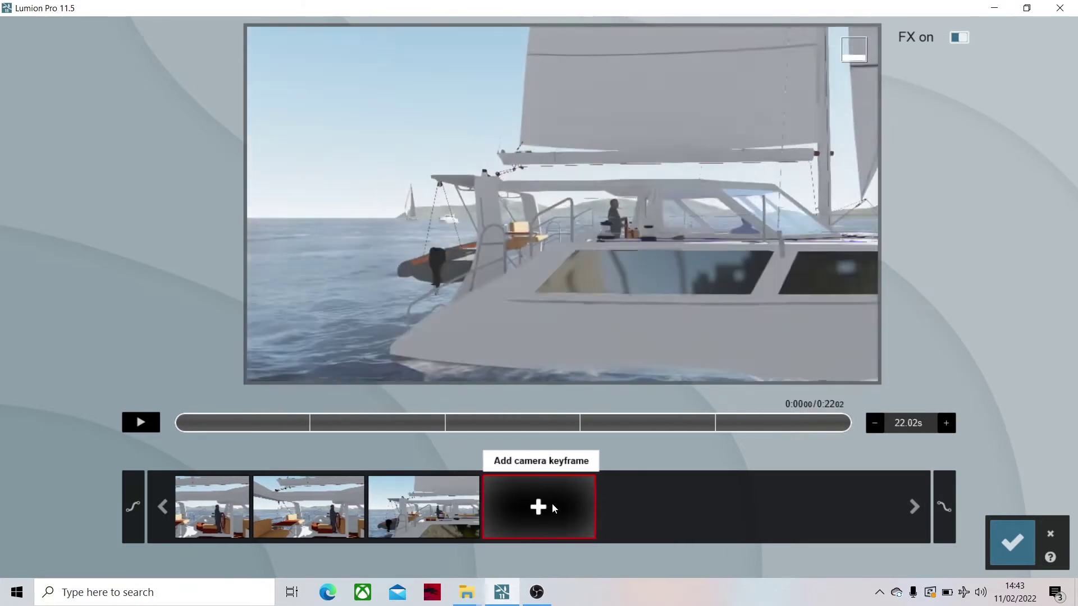
{"action": "left_click", "coordinate": [551, 504]}
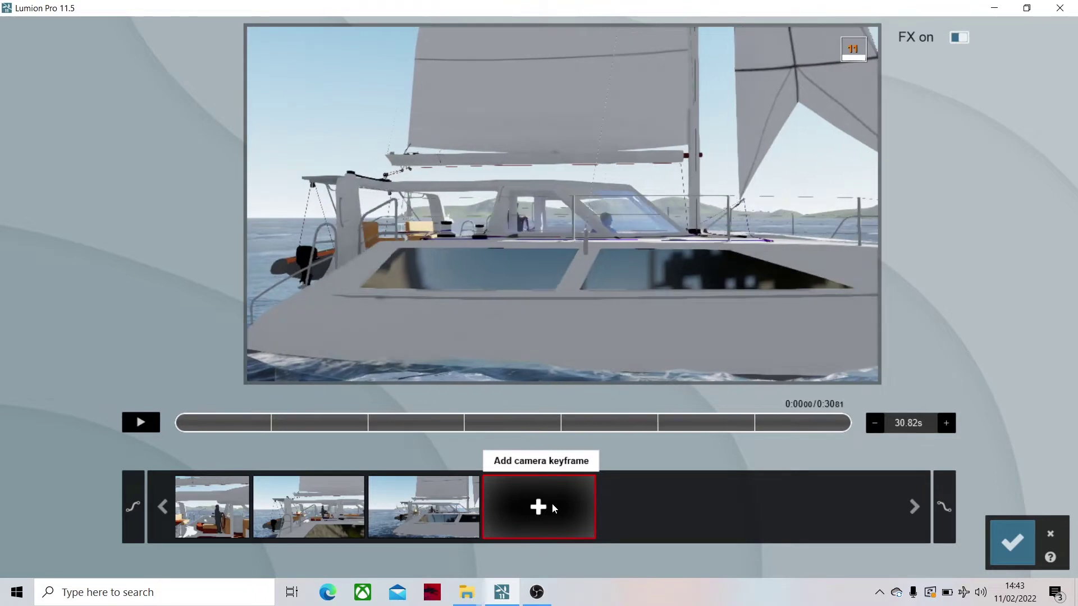
{"action": "left_click", "coordinate": [551, 504]}
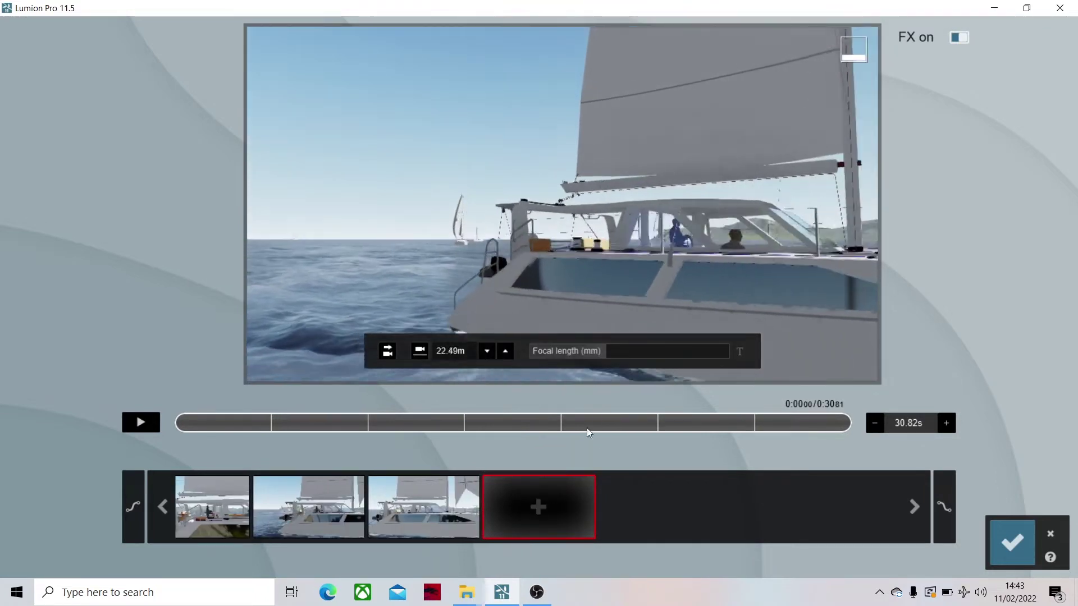
Pull the camera back to frame the whole catamaran, add the closing camera keyframes and save the recorded clip
{"action": "left_click", "coordinate": [539, 507]}
{"action": "key", "text": "s"}
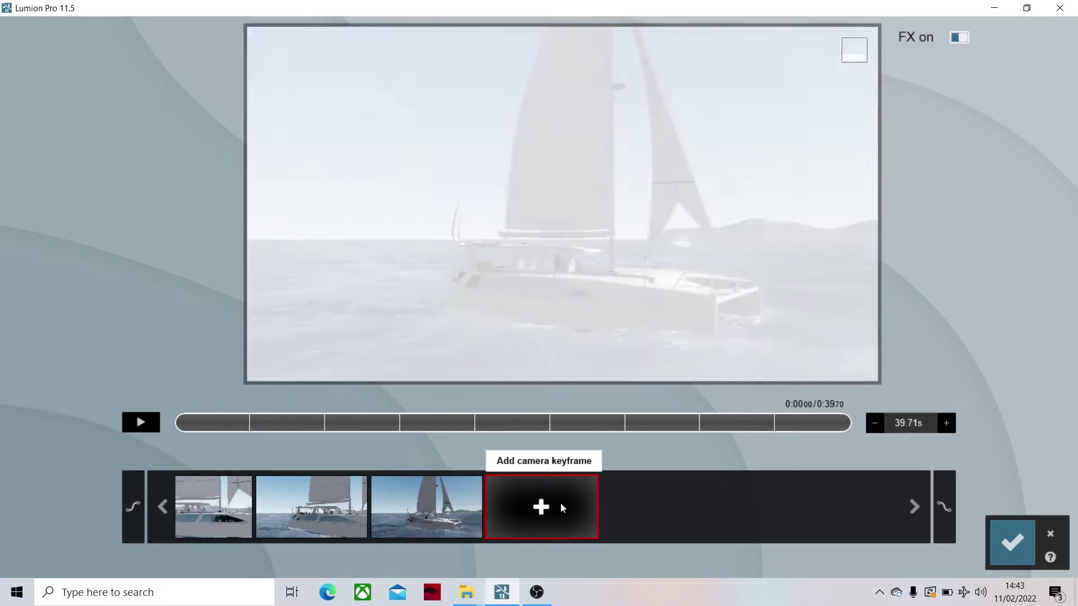
{"action": "left_click", "coordinate": [560, 503]}
{"action": "left_click", "coordinate": [561, 503]}
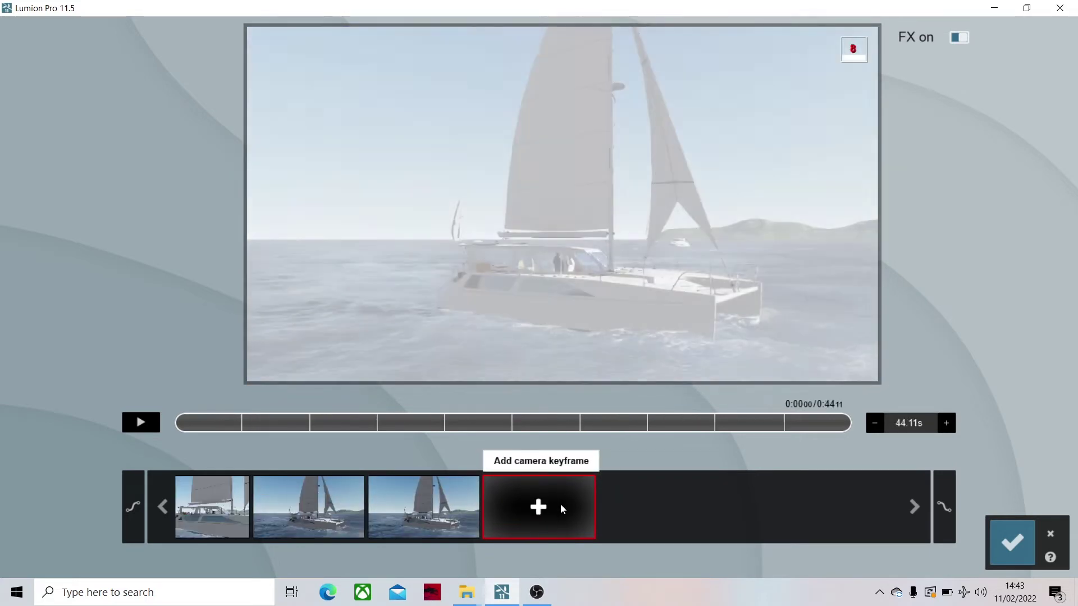
{"action": "left_click", "coordinate": [560, 503]}
{"action": "left_click", "coordinate": [992, 530]}
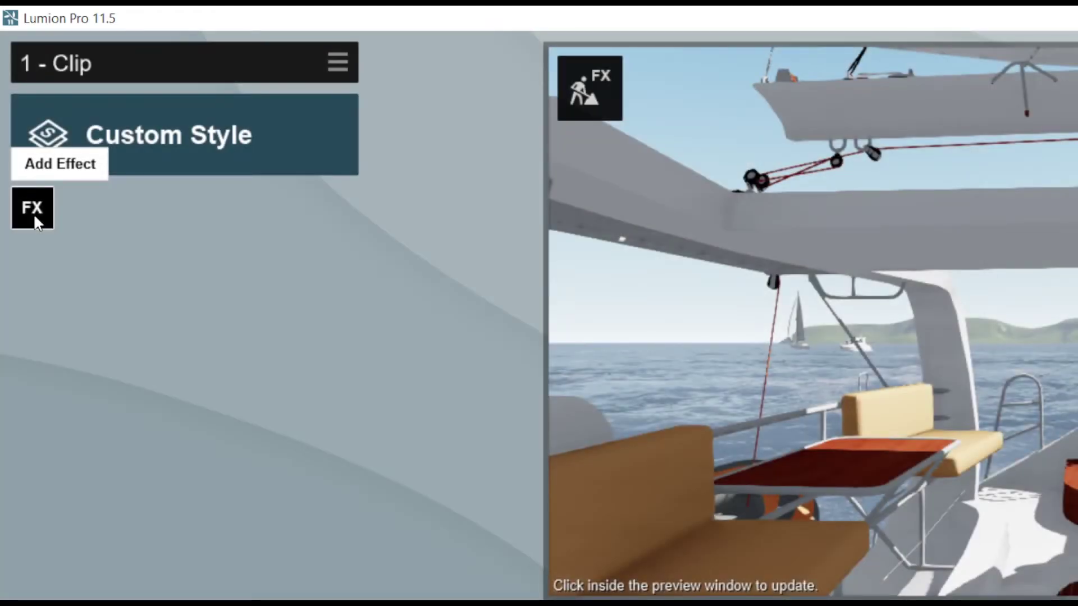
Add the Sky and Clouds effect to the first clip
{"action": "left_click", "coordinate": [34, 217]}
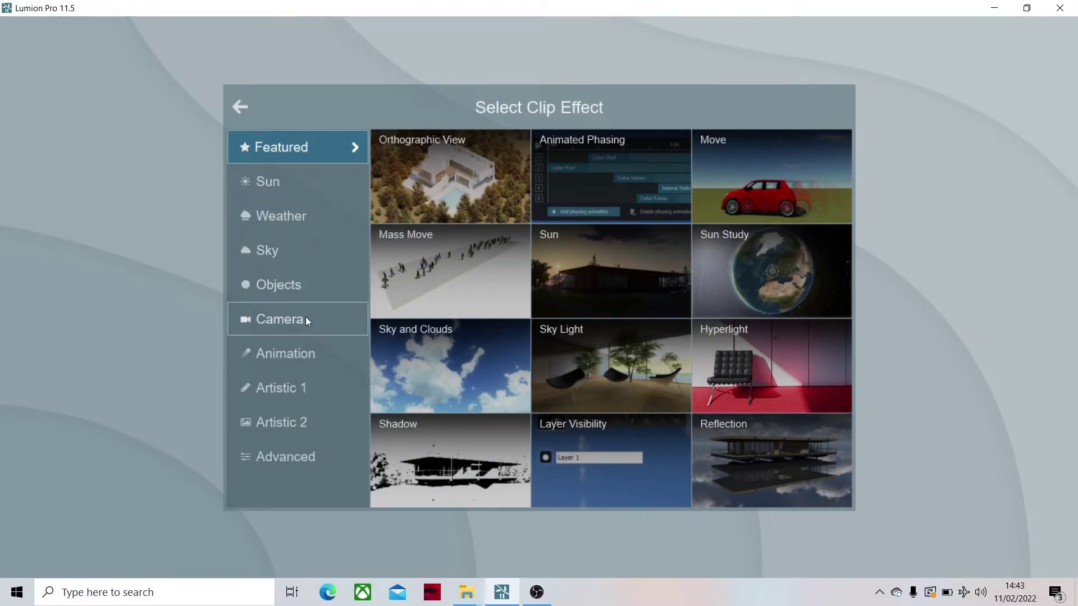
{"action": "left_click", "coordinate": [305, 287]}
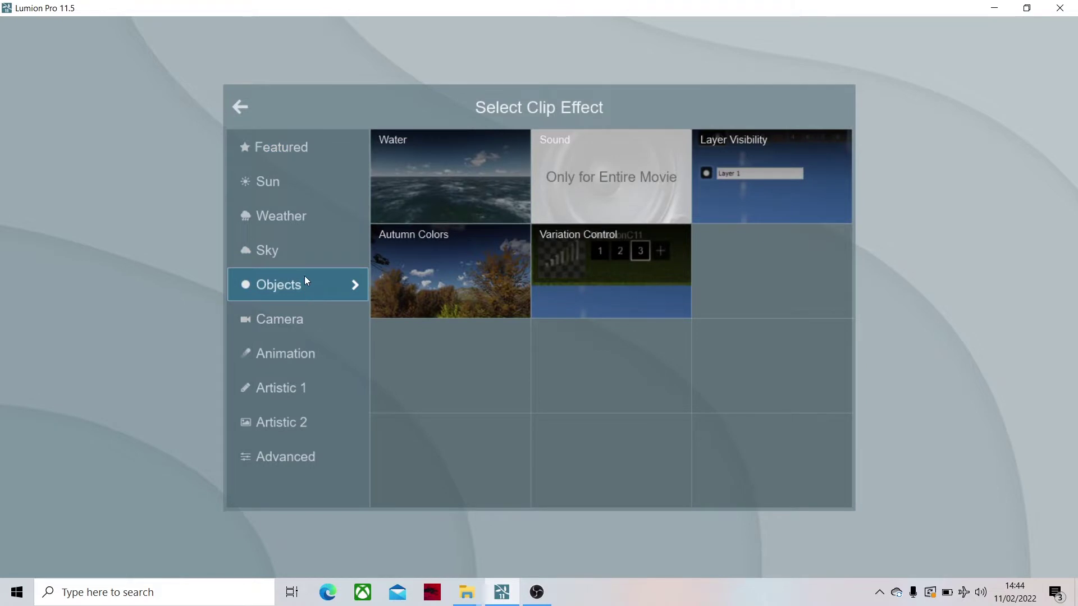
{"action": "left_click", "coordinate": [300, 250]}
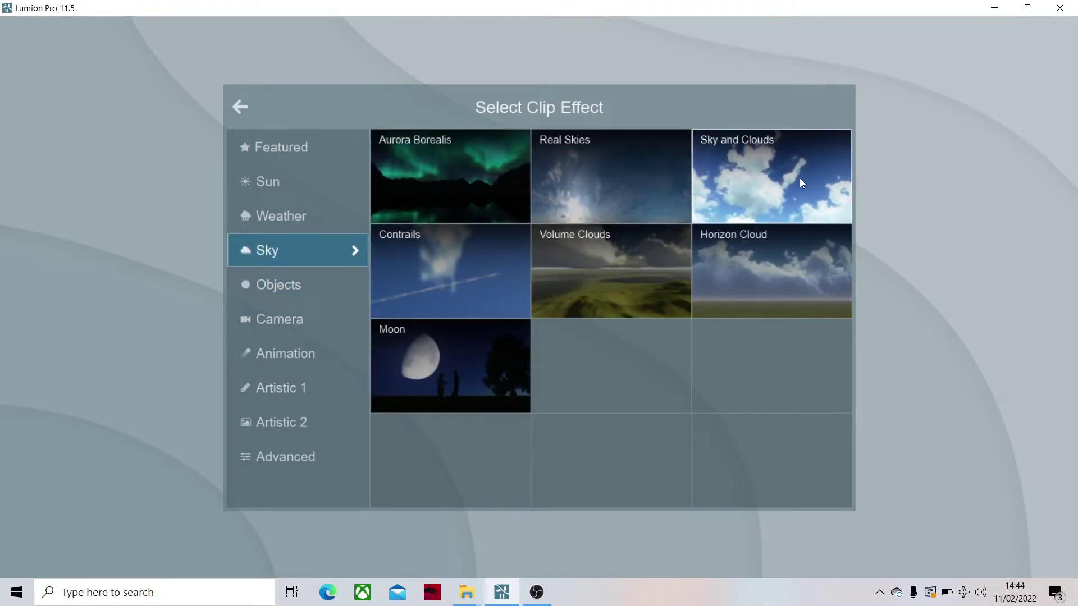
{"action": "left_click", "coordinate": [761, 167]}
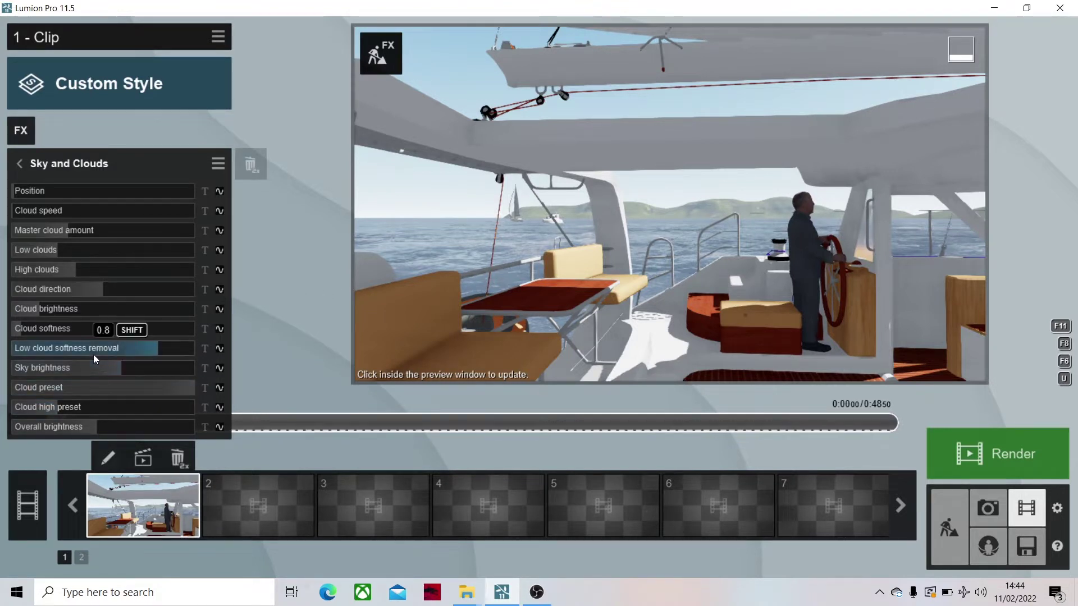
Raise the low and high clouds to about three quarters and the cloud speed to just over half, and close the effect settings
{"action": "left_click_drag", "start_coordinate": [100, 251], "coordinate": [65, 271]}
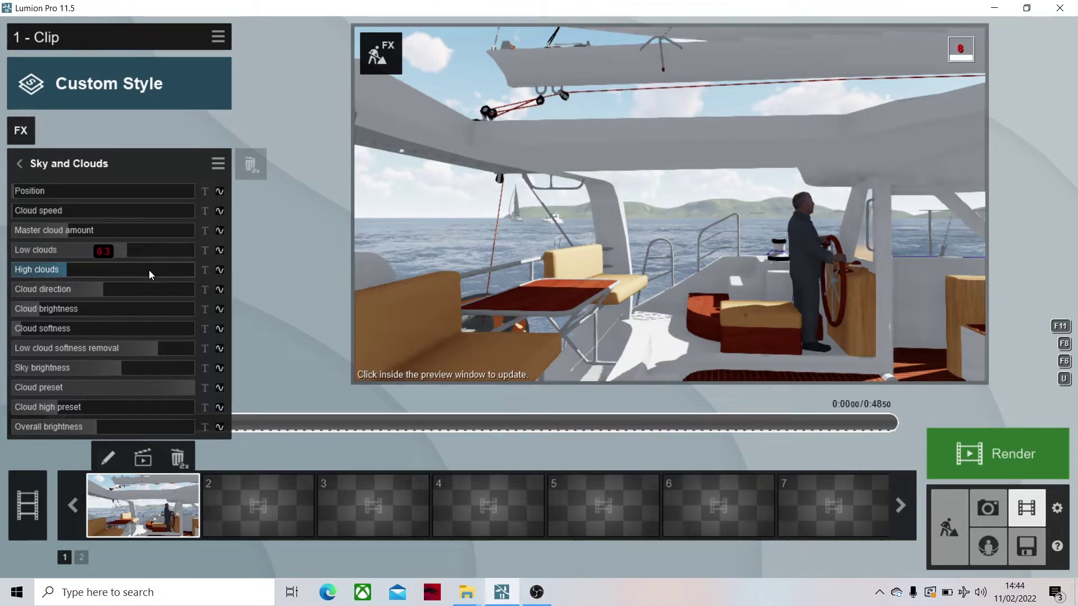
{"action": "mouse_move", "coordinate": [149, 273]}
{"action": "left_mouse_down"}
{"action": "mouse_move", "coordinate": [73, 255]}
{"action": "mouse_move", "coordinate": [166, 258]}
{"action": "mouse_move", "coordinate": [132, 259]}
{"action": "mouse_move", "coordinate": [152, 268]}
{"action": "left_mouse_up"}
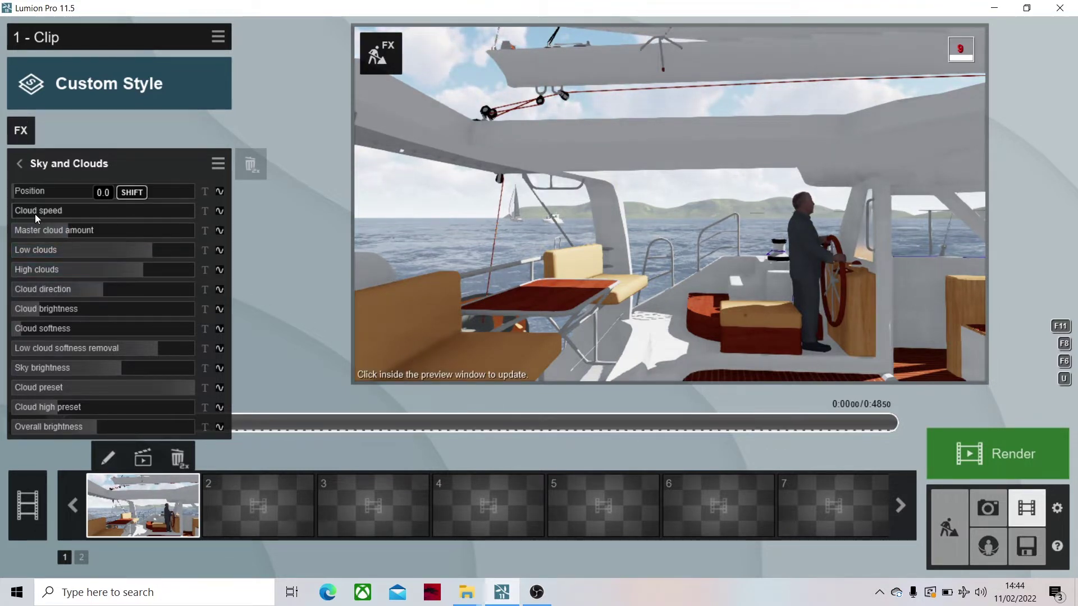
{"action": "left_click_drag", "start_coordinate": [39, 211], "coordinate": [51, 211]}
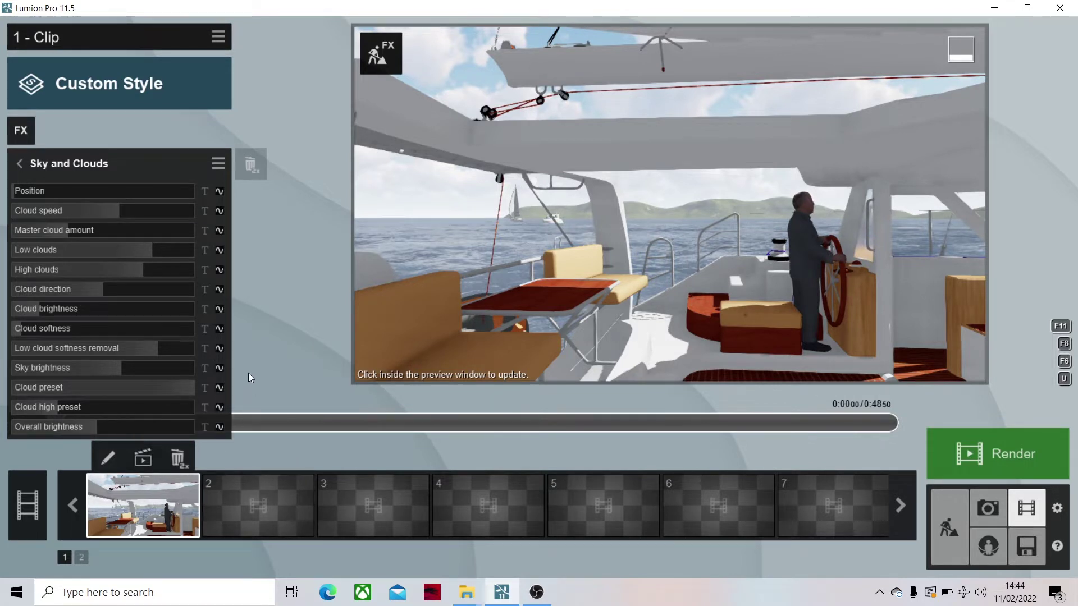
{"action": "left_click", "coordinate": [275, 345]}
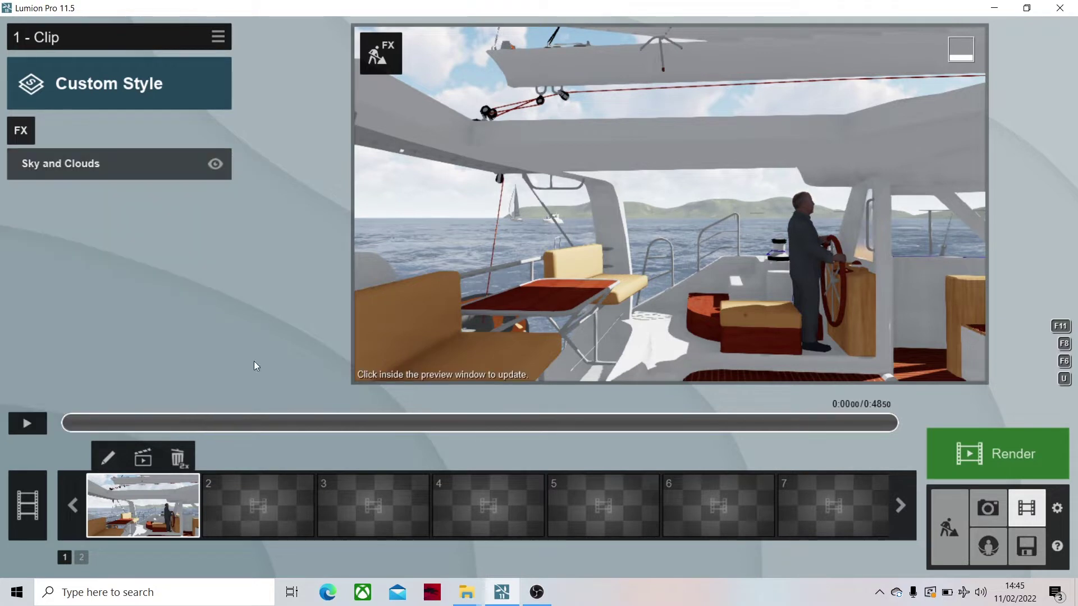
Play about twelve seconds of the clip to check the moving clouds, and pause it
{"action": "left_click", "coordinate": [38, 429]}
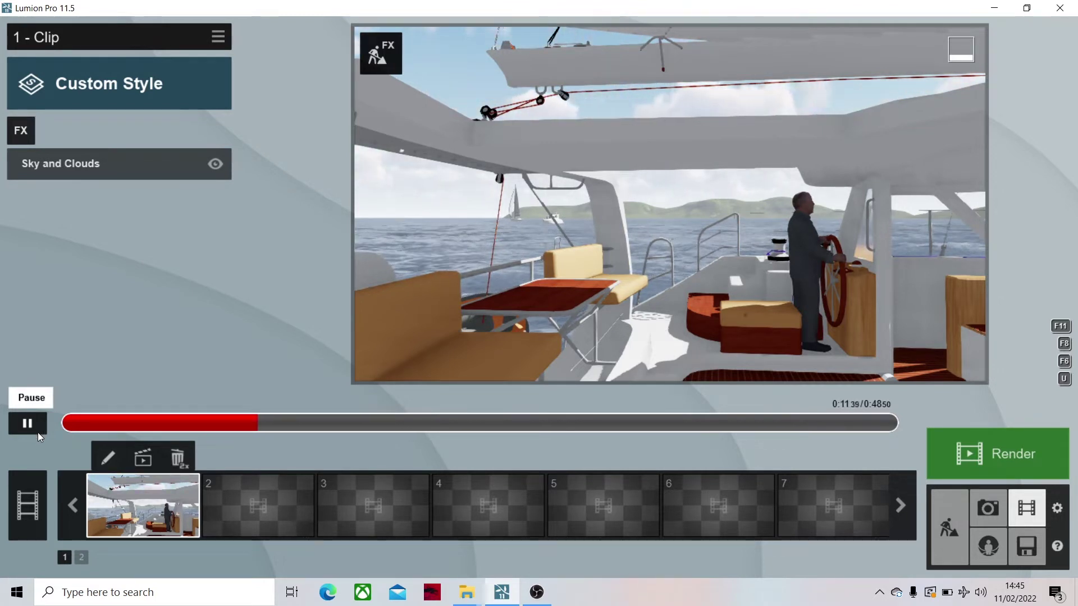
{"action": "left_click", "coordinate": [38, 432]}
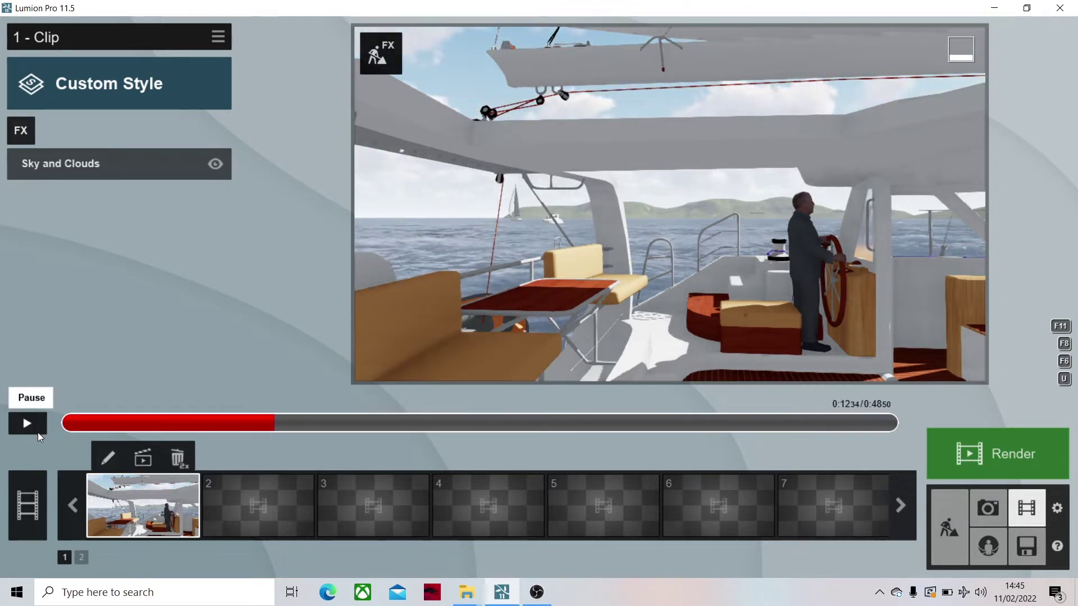
Browse the available clip effect categories and add the Precipitation weather effect to the clip
{"action": "left_click", "coordinate": [22, 131]}
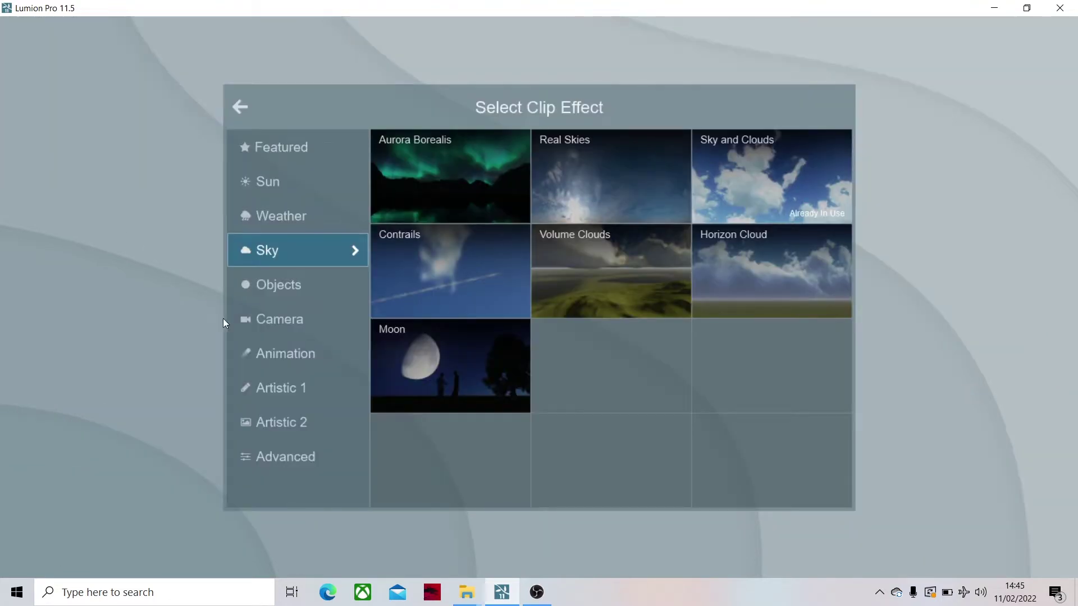
{"action": "left_click", "coordinate": [303, 382]}
{"action": "left_click", "coordinate": [297, 356]}
{"action": "left_click", "coordinate": [300, 386]}
{"action": "left_click", "coordinate": [294, 414]}
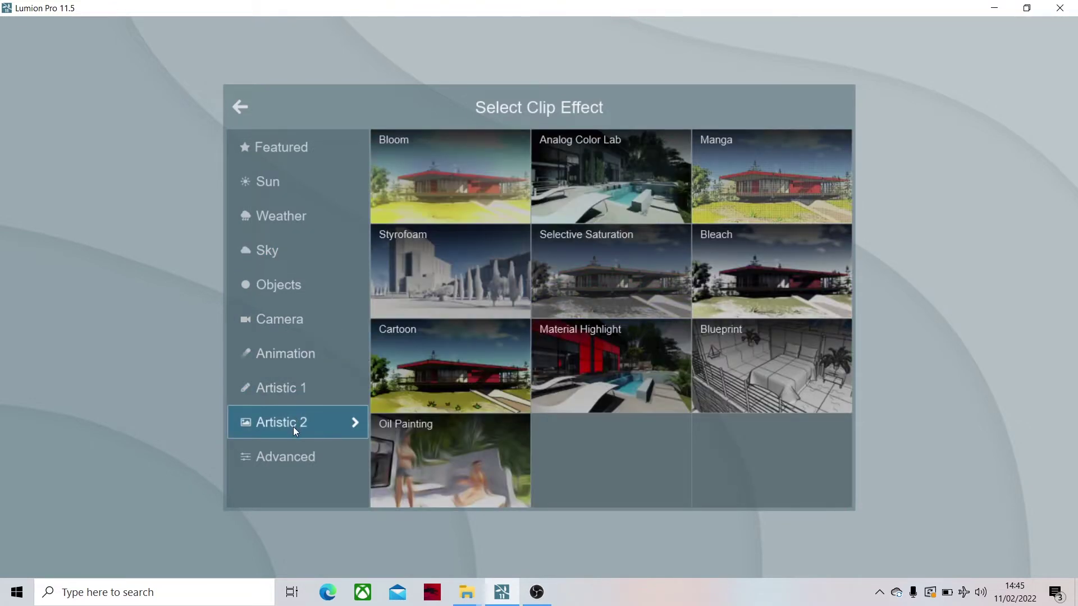
{"action": "left_click", "coordinate": [286, 448]}
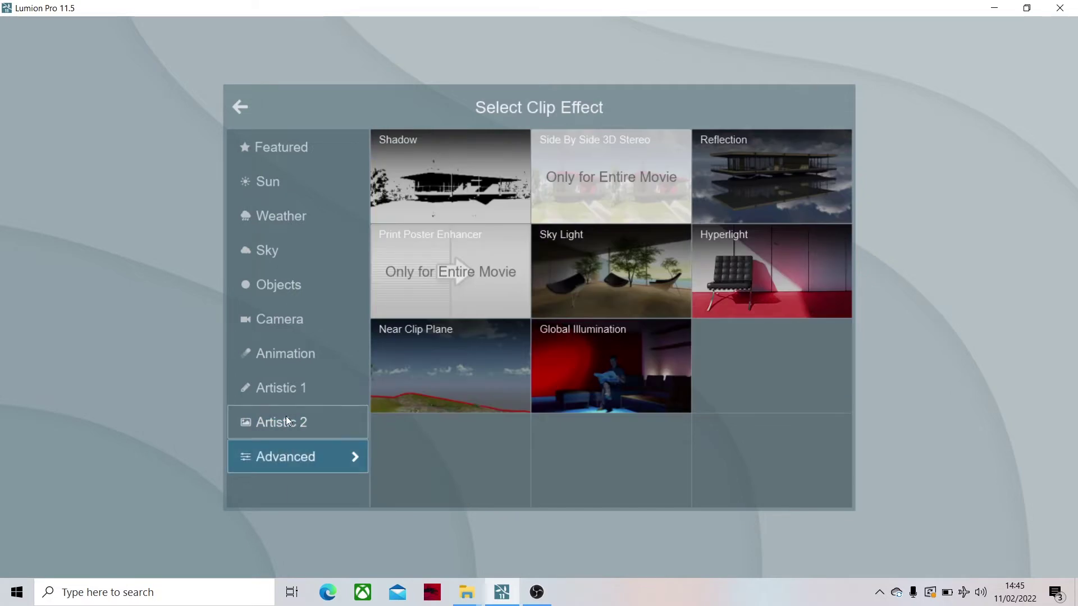
{"action": "left_click", "coordinate": [286, 402]}
{"action": "left_click", "coordinate": [278, 356]}
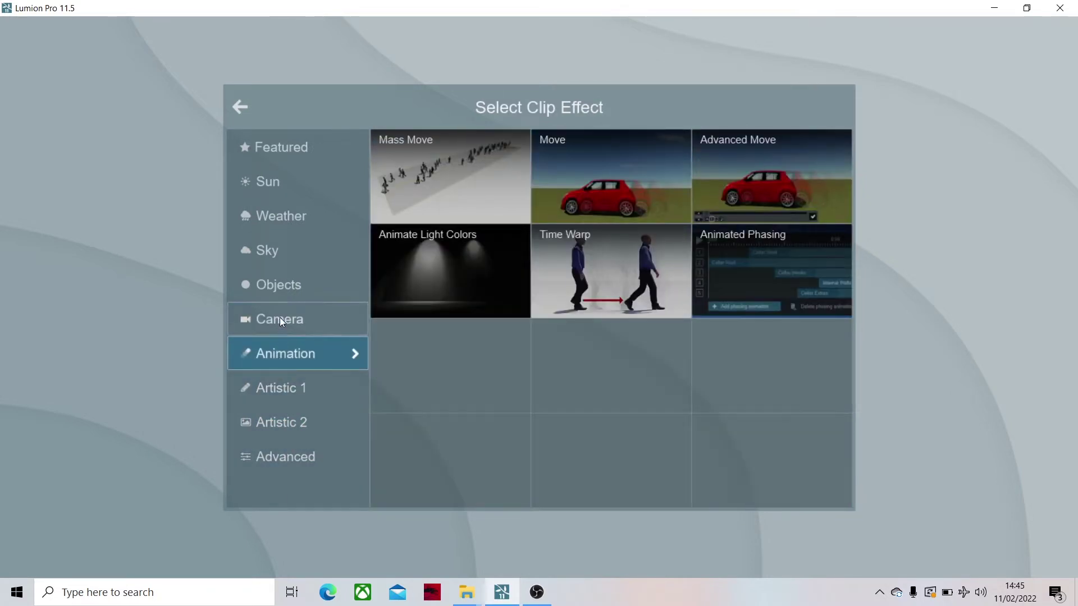
{"action": "left_click", "coordinate": [280, 316]}
{"action": "left_click", "coordinate": [289, 283]}
{"action": "left_click", "coordinate": [292, 248]}
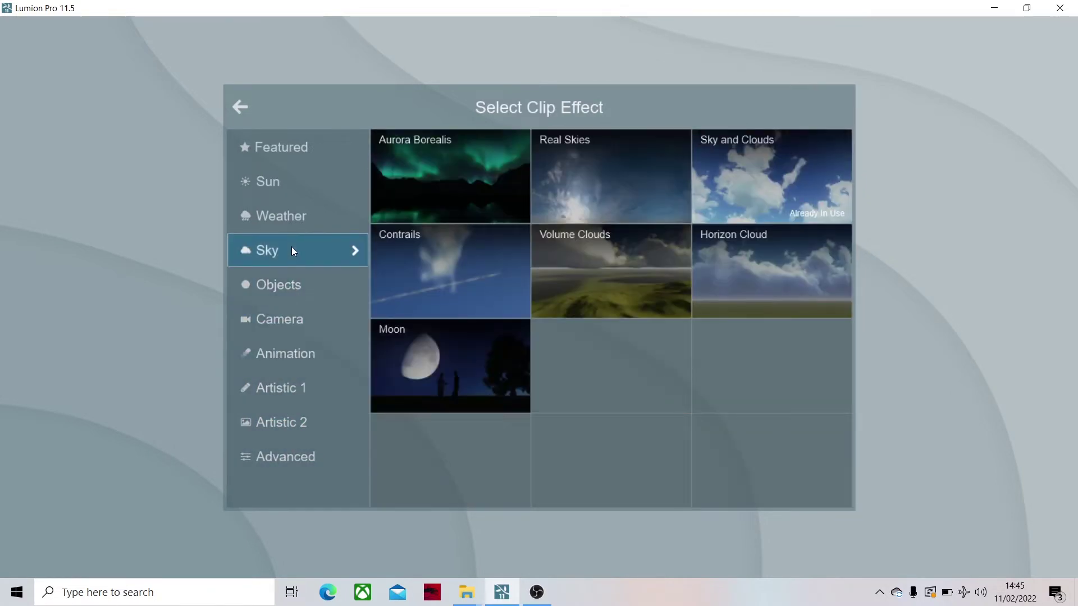
{"action": "left_click", "coordinate": [298, 287]}
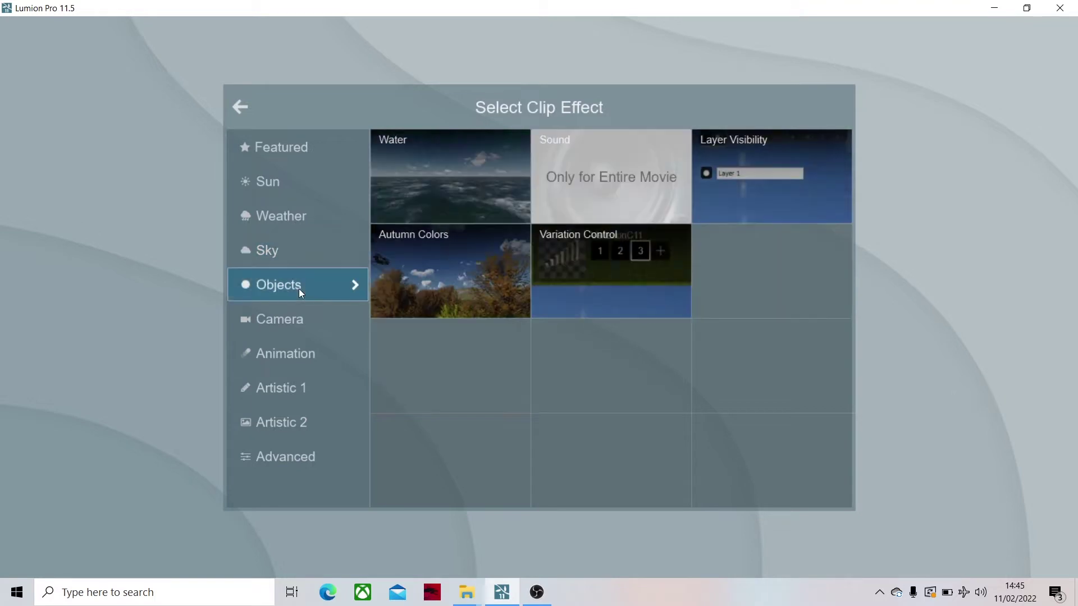
{"action": "left_click", "coordinate": [306, 221]}
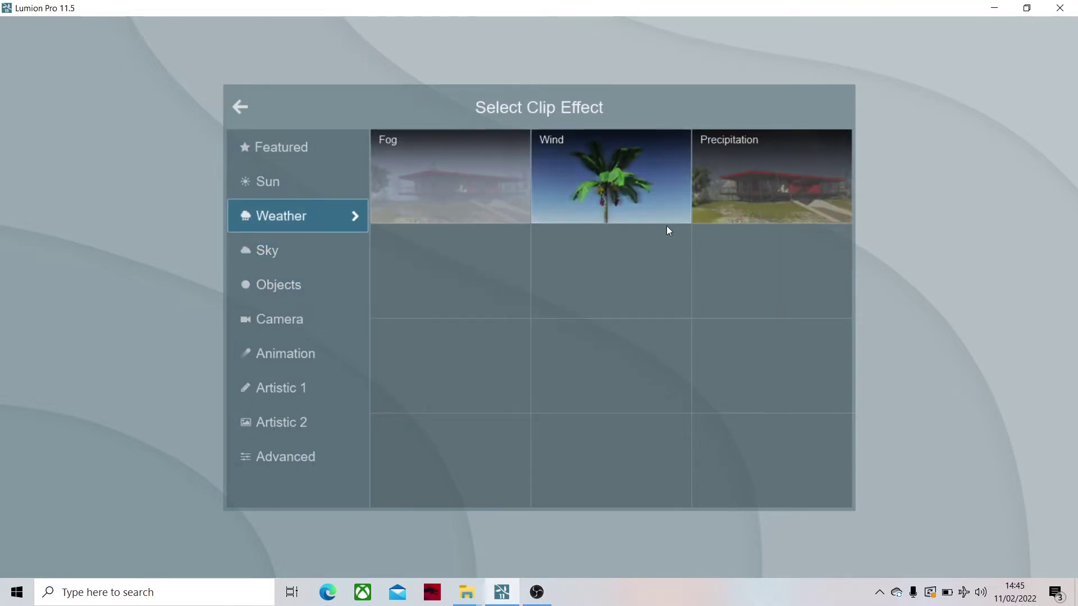
{"action": "left_click", "coordinate": [710, 211]}
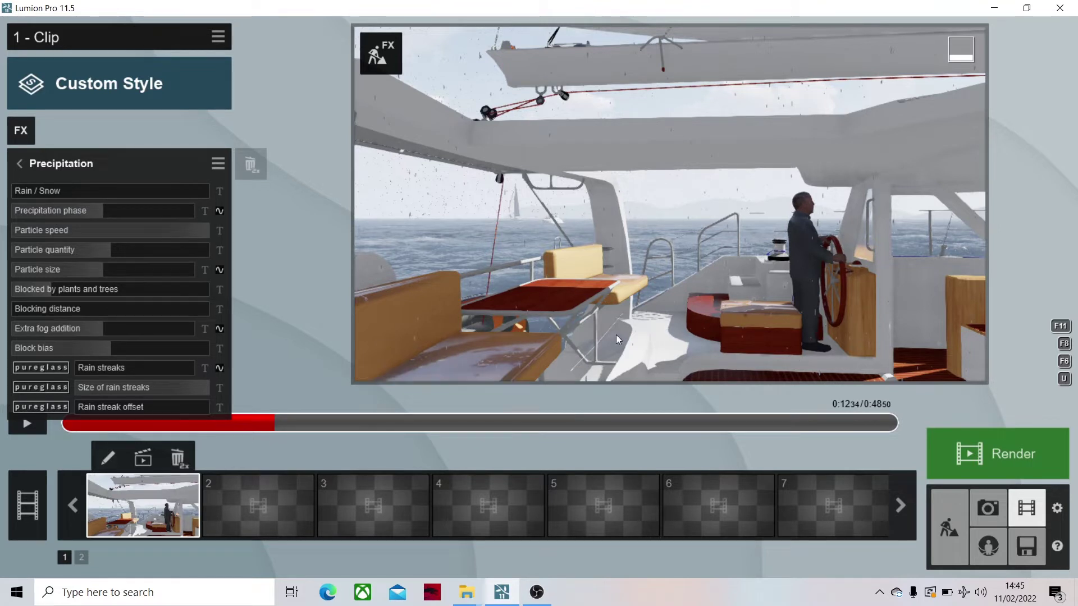
Rewind the clip to its start, preview the rain briefly and set Rain / Snow just above zero
{"action": "left_click", "coordinate": [74, 423]}
{"action": "left_click", "coordinate": [62, 430]}
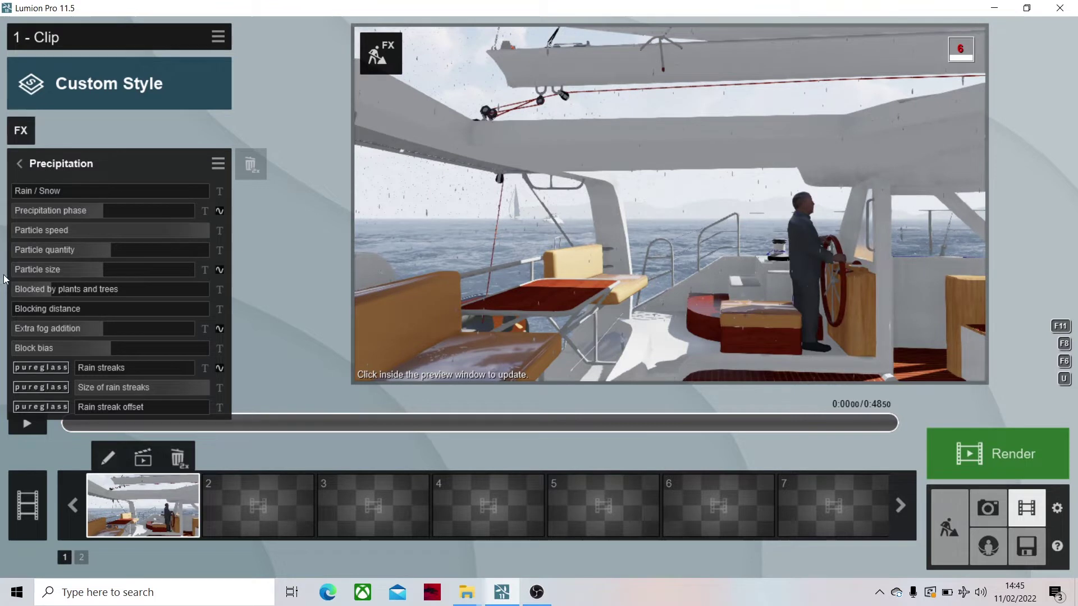
{"action": "left_click_drag", "start_coordinate": [38, 194], "coordinate": [42, 193]}
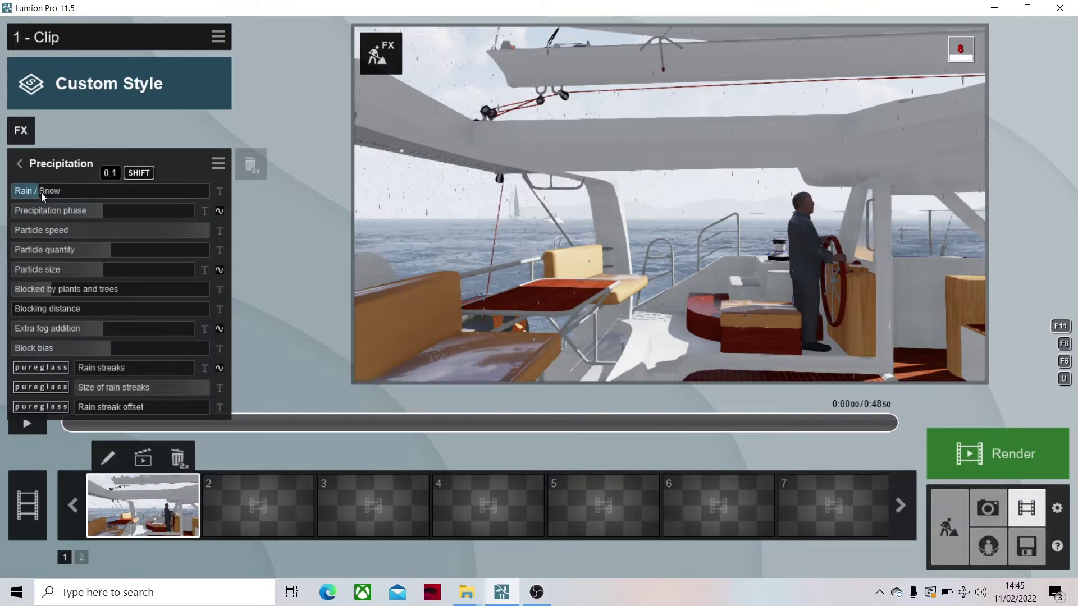
{"action": "left_click", "coordinate": [27, 428]}
{"action": "left_click", "coordinate": [26, 427]}
{"action": "left_click_drag", "start_coordinate": [22, 189], "coordinate": [18, 191]}
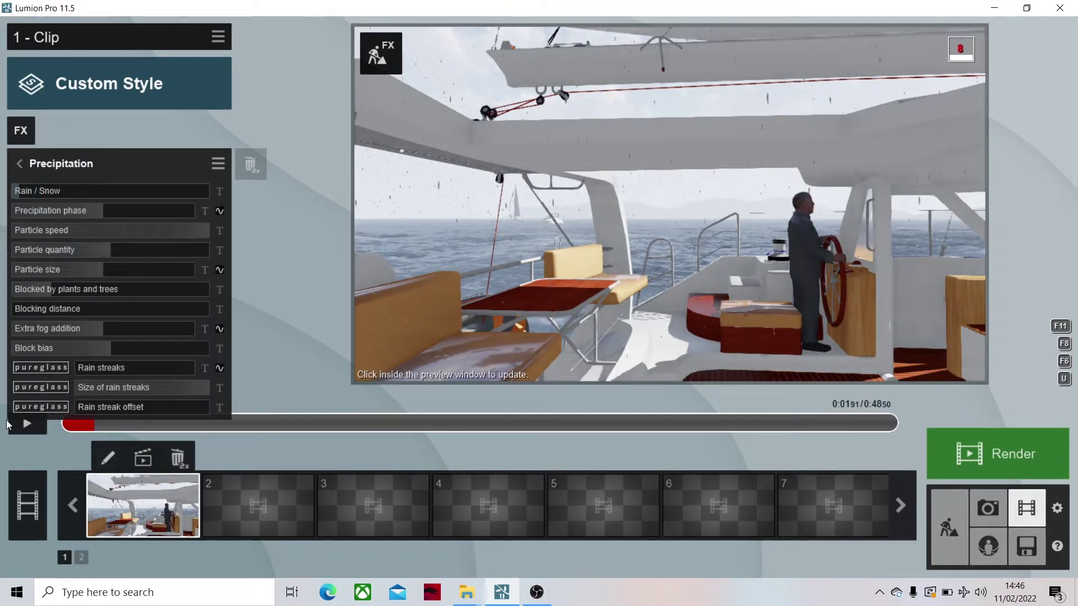
Play the clip from its start while setting the particle speed to 0.6x and the precipitation phase to about a quarter
{"action": "left_click", "coordinate": [24, 425]}
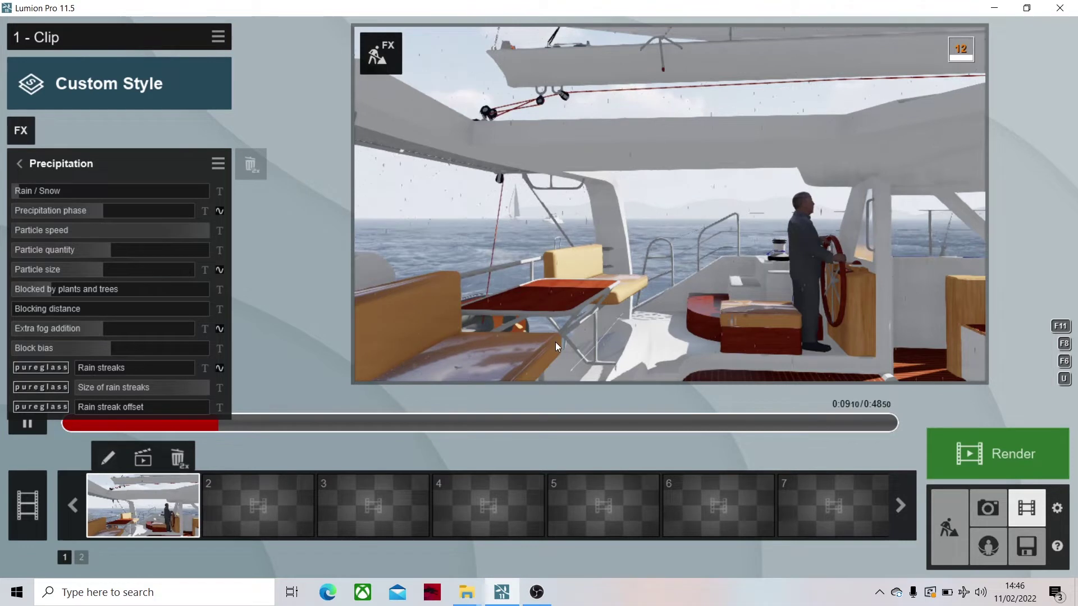
{"action": "left_click", "coordinate": [66, 427]}
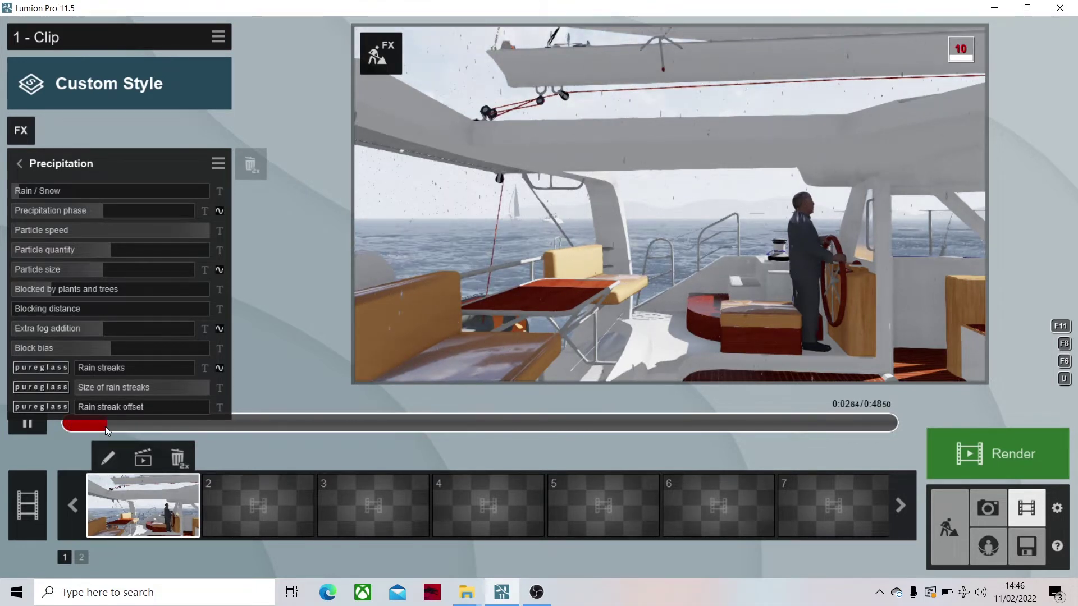
{"action": "mouse_move", "coordinate": [106, 328]}
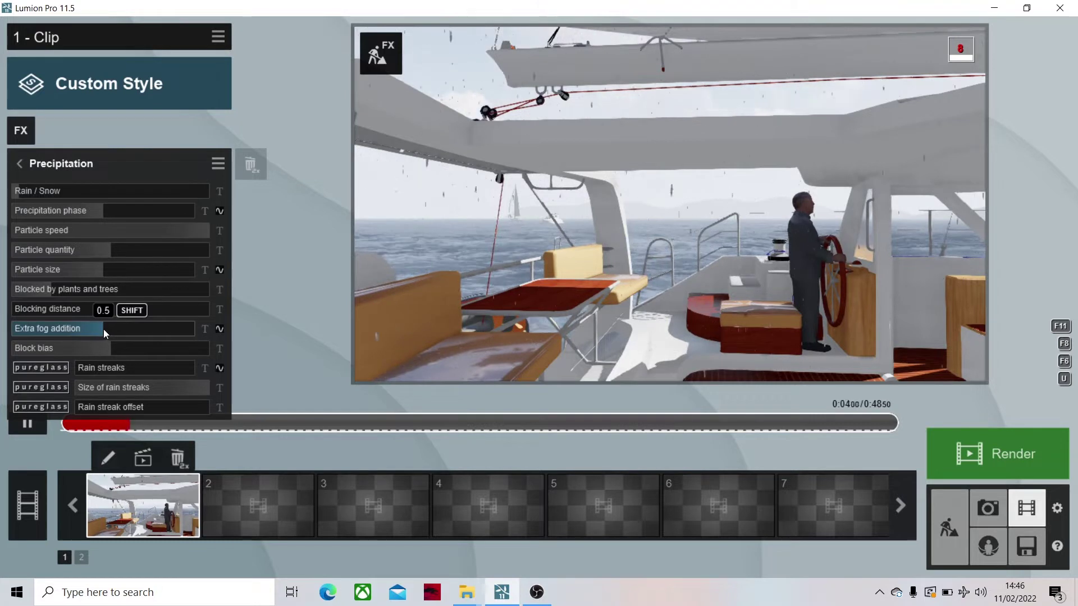
{"action": "left_click", "coordinate": [143, 231]}
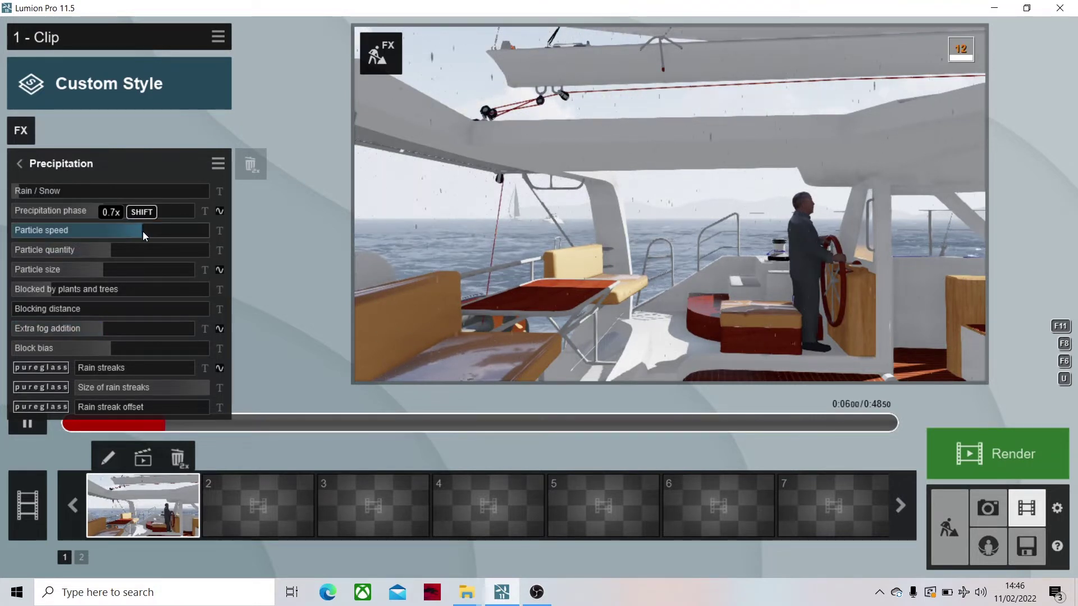
{"action": "left_click_drag", "start_coordinate": [133, 233], "coordinate": [93, 238]}
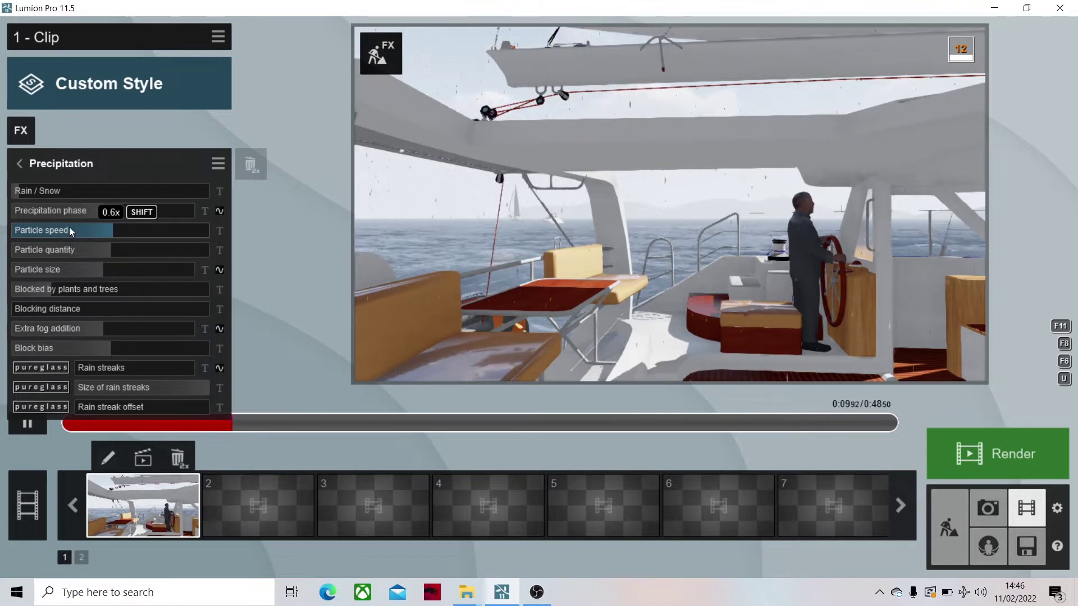
{"action": "left_click", "coordinate": [56, 214]}
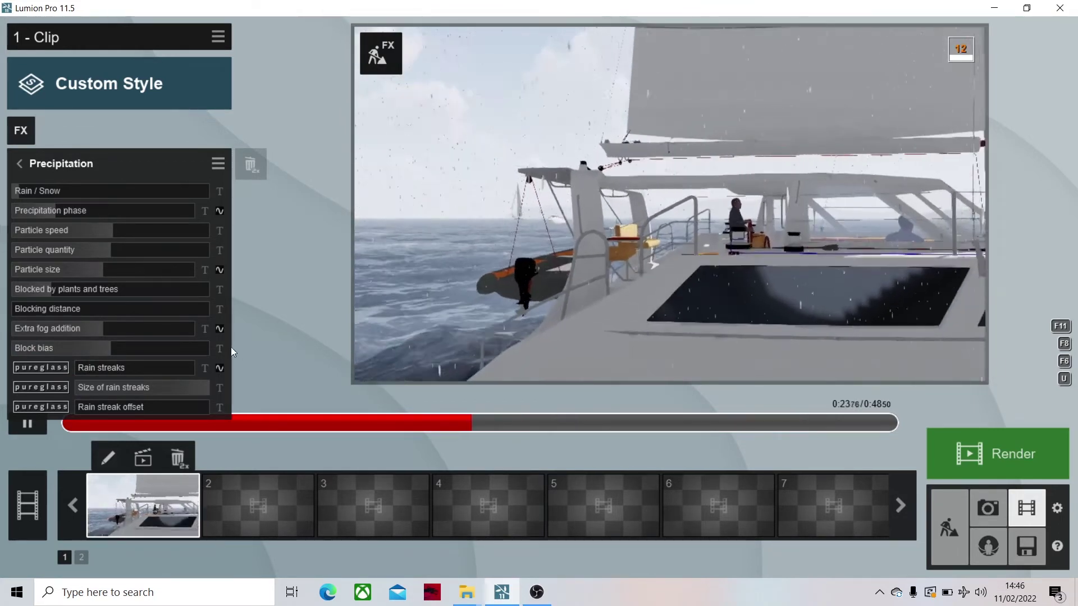
Set the particle quantity to about 0.6 and the particle size to about a third, and close the Precipitation settings
{"action": "left_click_drag", "start_coordinate": [138, 252], "coordinate": [175, 255]}
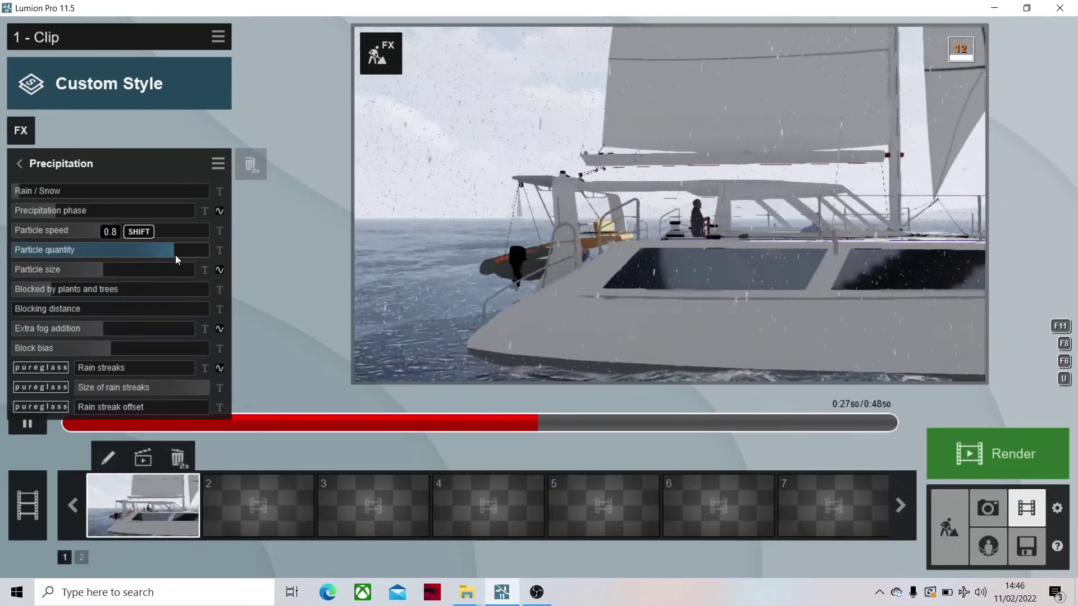
{"action": "left_click_drag", "start_coordinate": [175, 255], "coordinate": [91, 251]}
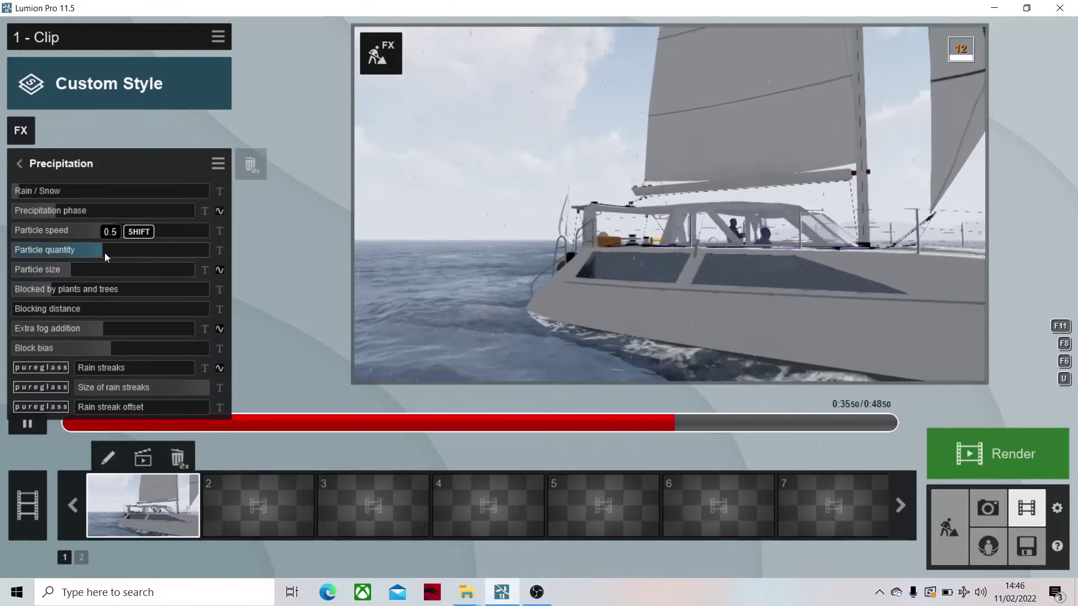
{"action": "left_click_drag", "start_coordinate": [105, 252], "coordinate": [133, 253]}
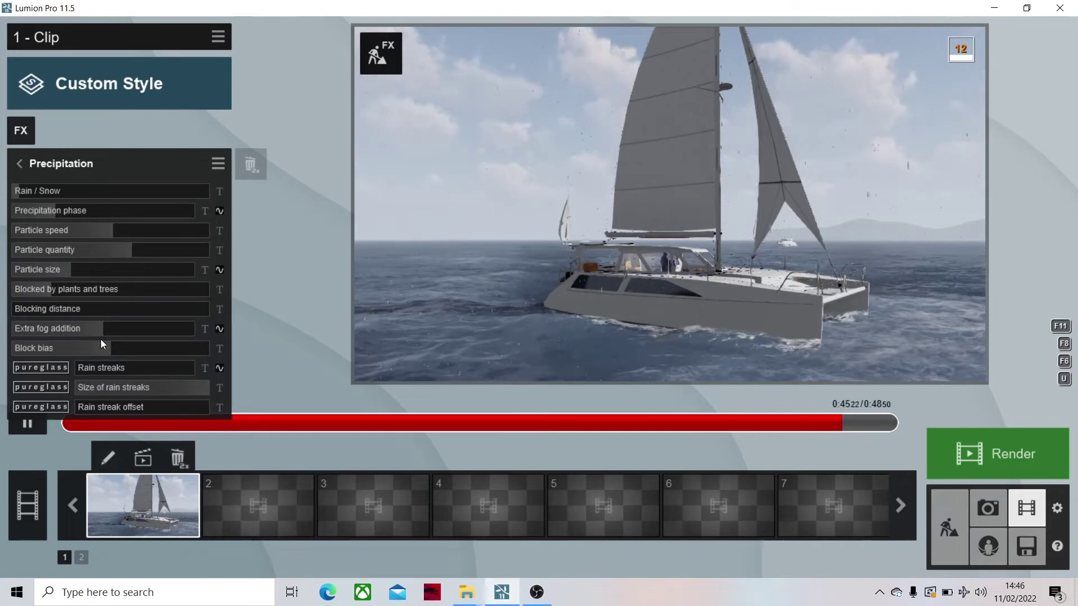
{"action": "left_click", "coordinate": [23, 135]}
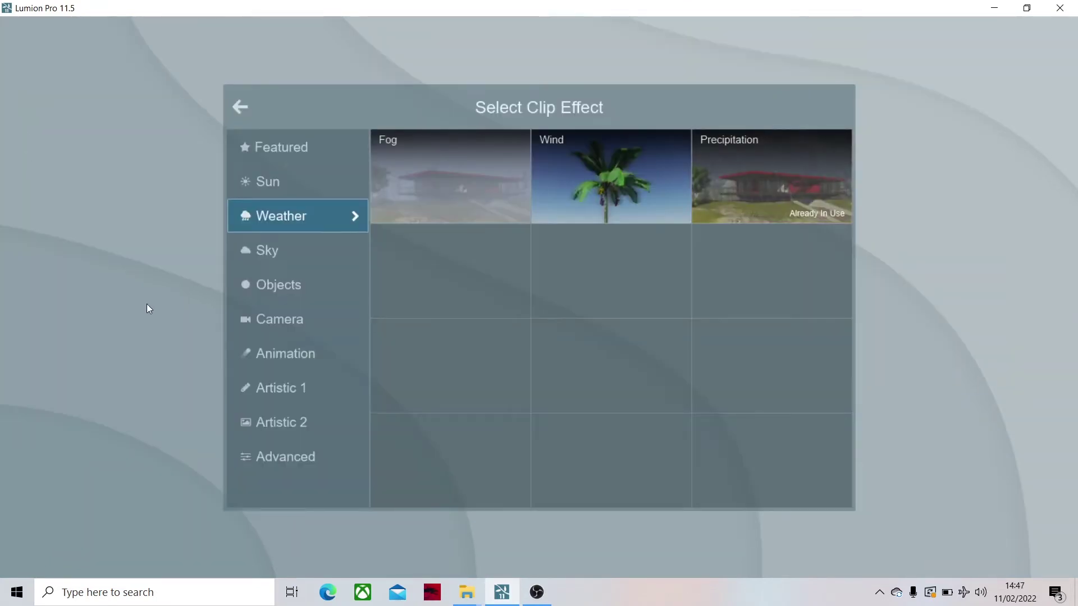
{"action": "left_click", "coordinate": [242, 108]}
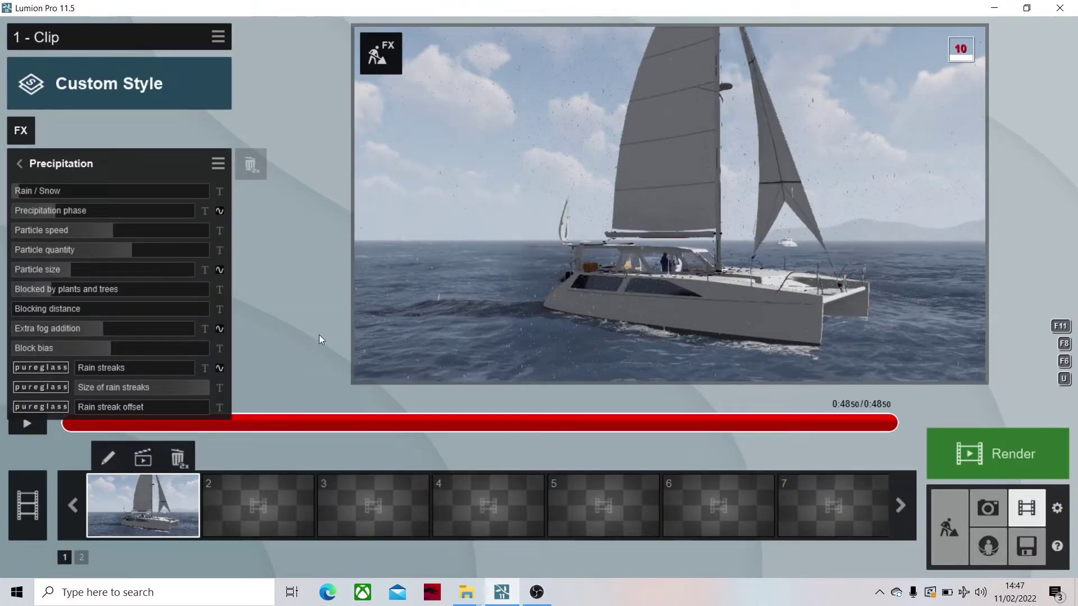
{"action": "left_click", "coordinate": [319, 335]}
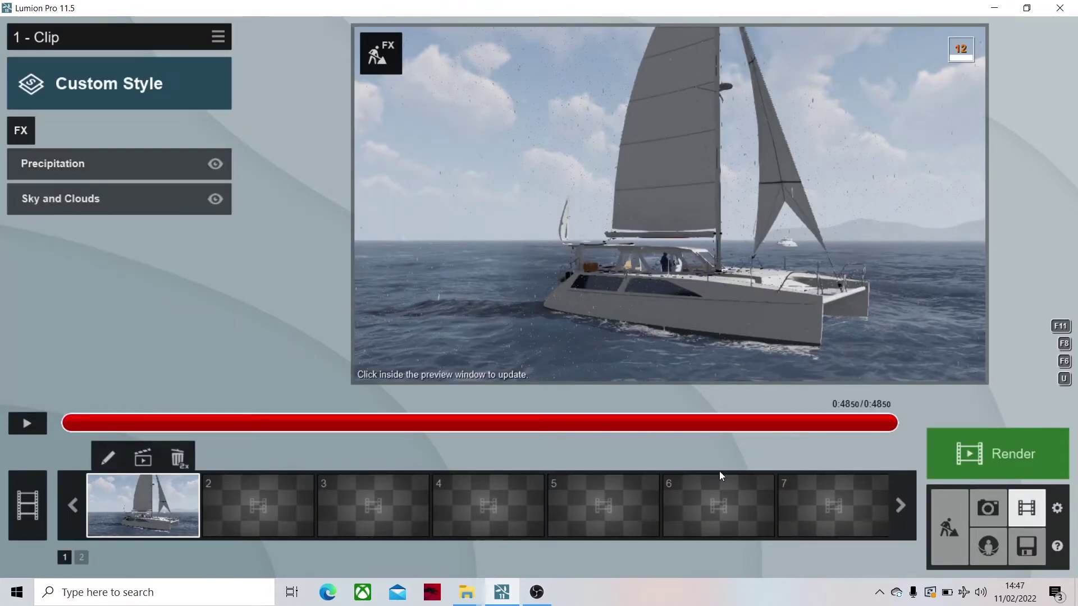
Look at the catamaran in the build-mode scene and return to the movie editor
{"action": "left_click", "coordinate": [963, 521]}
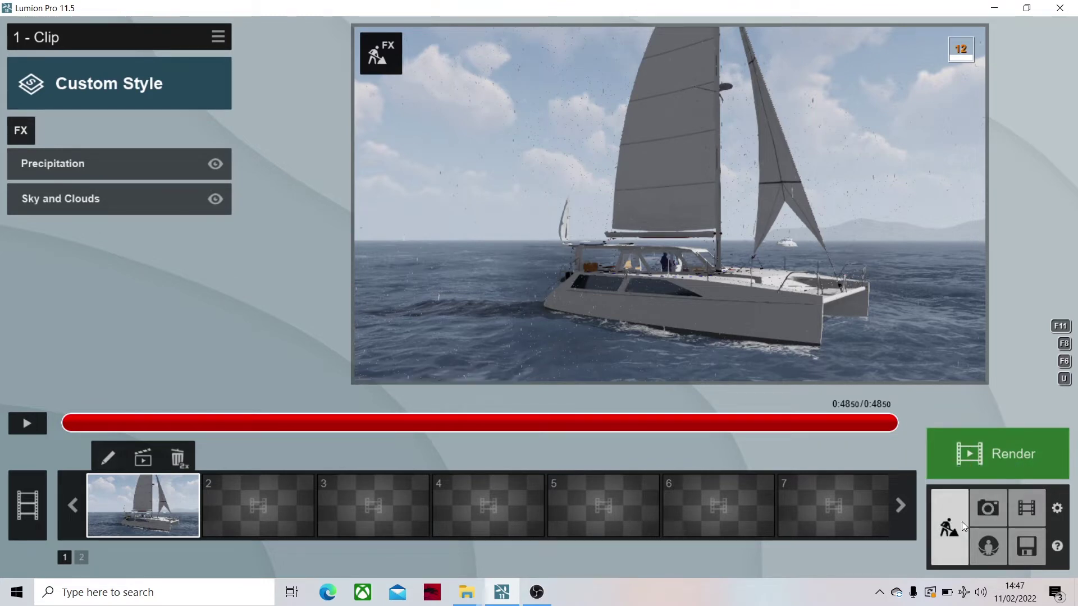
{"action": "key", "text": "w"}
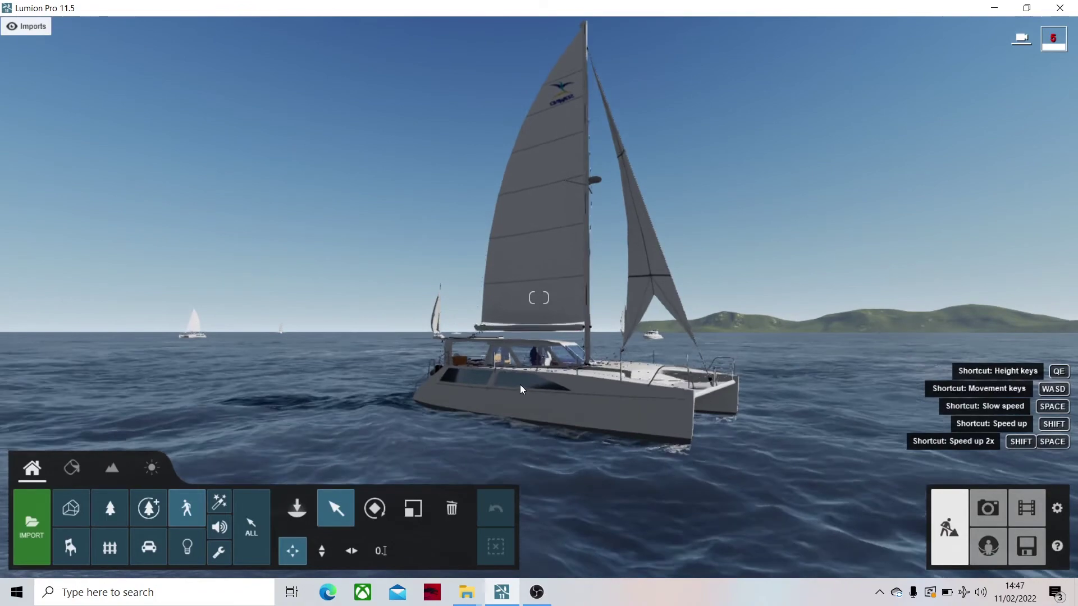
{"action": "key", "text": "s"}
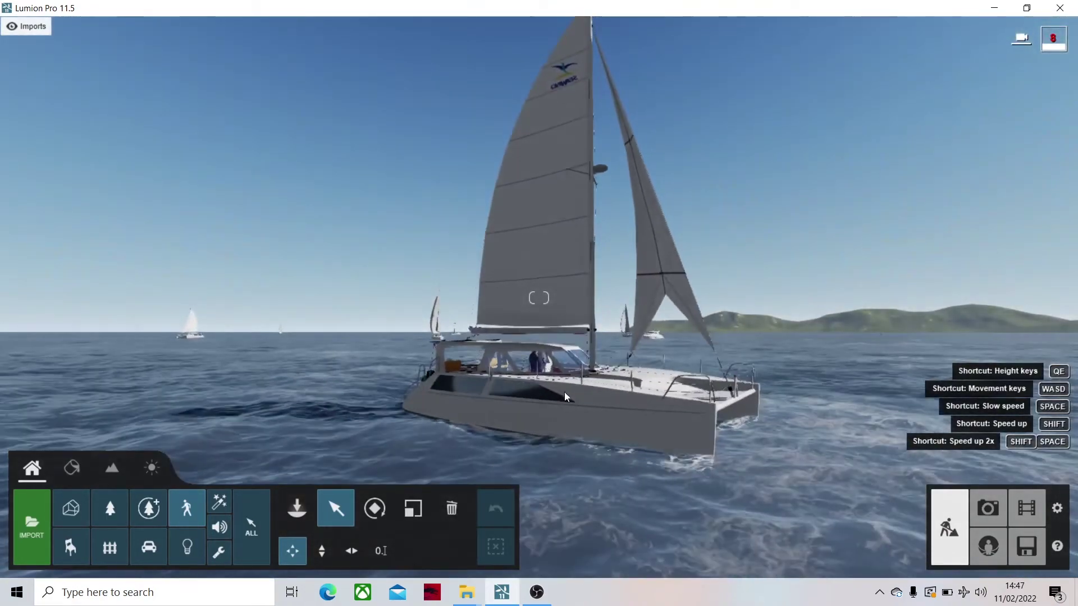
{"action": "left_click", "coordinate": [1015, 514]}
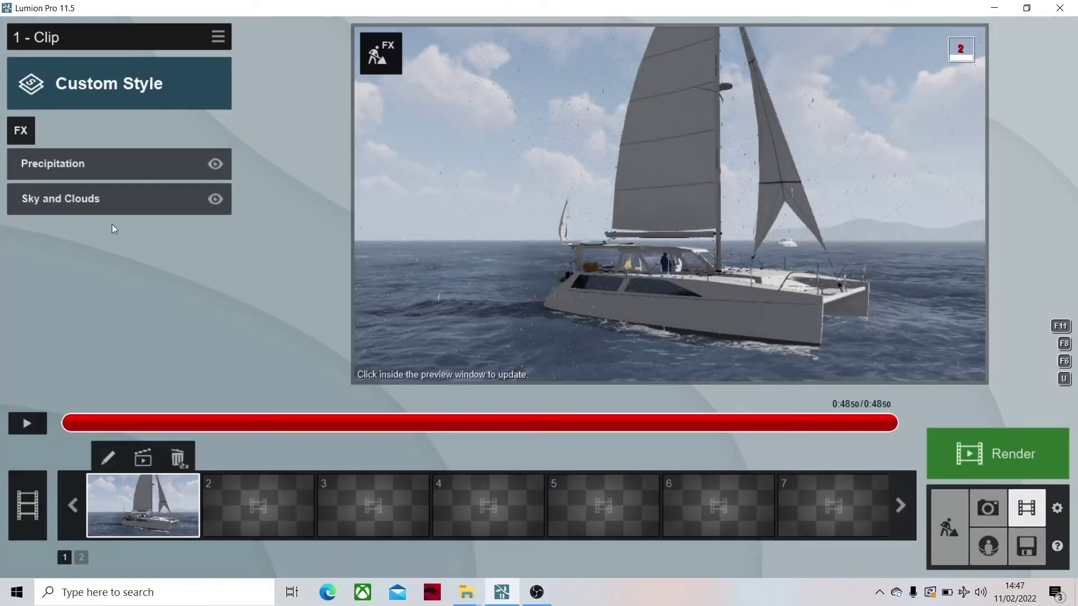
Add the Mass Move animation effect to the clip and open it for path editing
{"action": "left_click", "coordinate": [21, 130]}
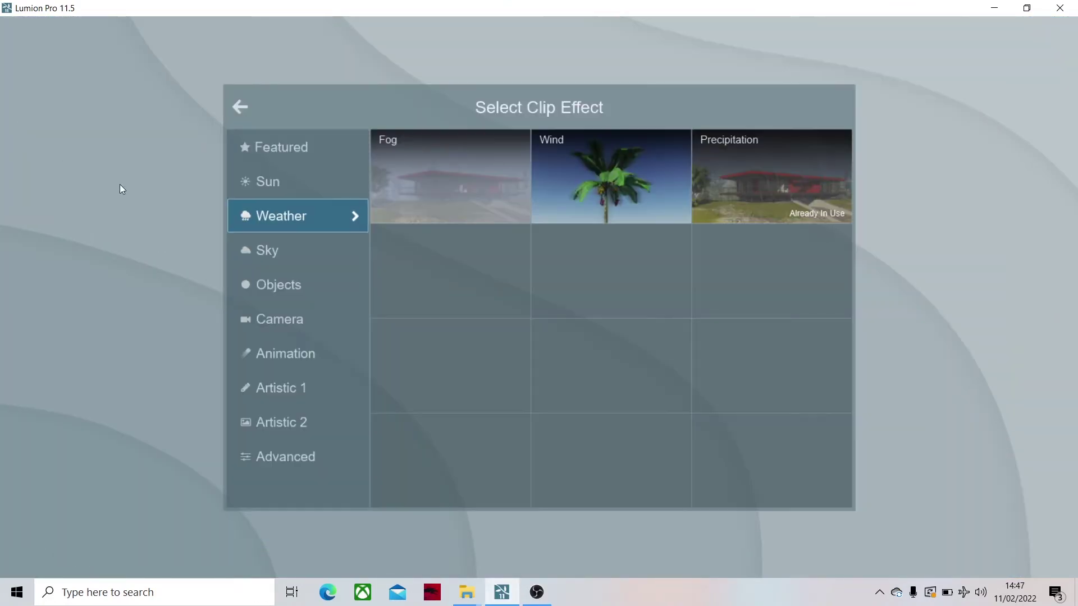
{"action": "left_click", "coordinate": [267, 285]}
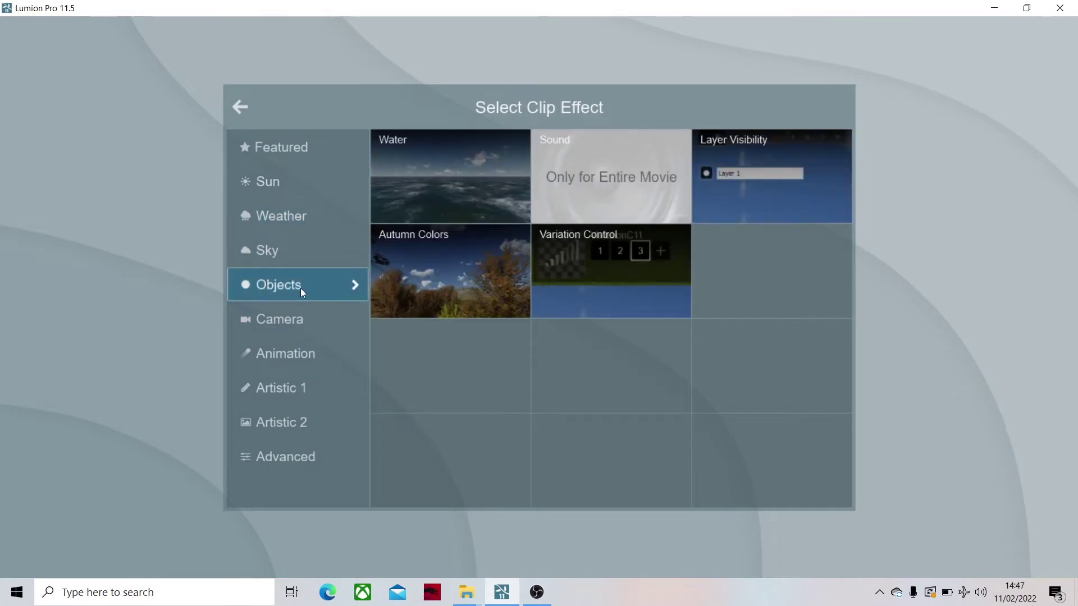
{"action": "left_click", "coordinate": [298, 257]}
{"action": "left_click", "coordinate": [290, 201]}
{"action": "left_click", "coordinate": [290, 193]}
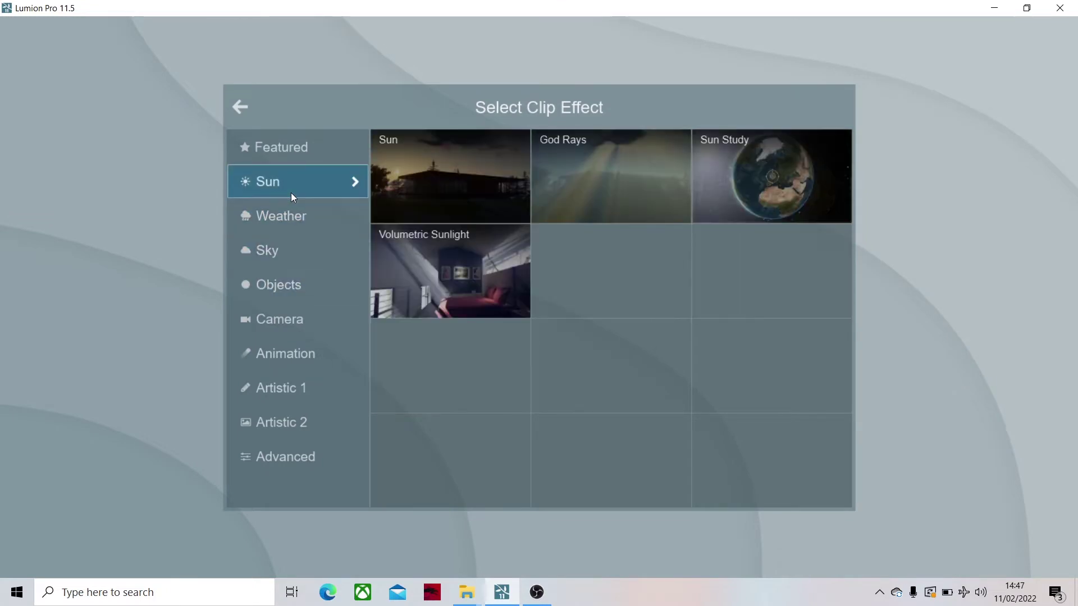
{"action": "left_click", "coordinate": [297, 324]}
{"action": "left_click", "coordinate": [298, 285]}
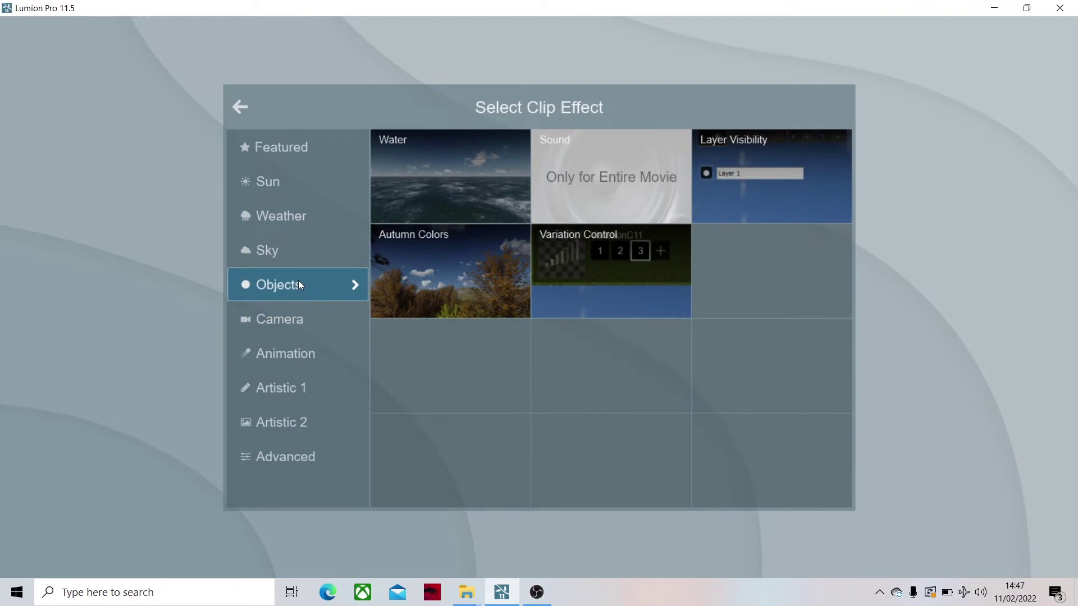
{"action": "left_click", "coordinate": [301, 356]}
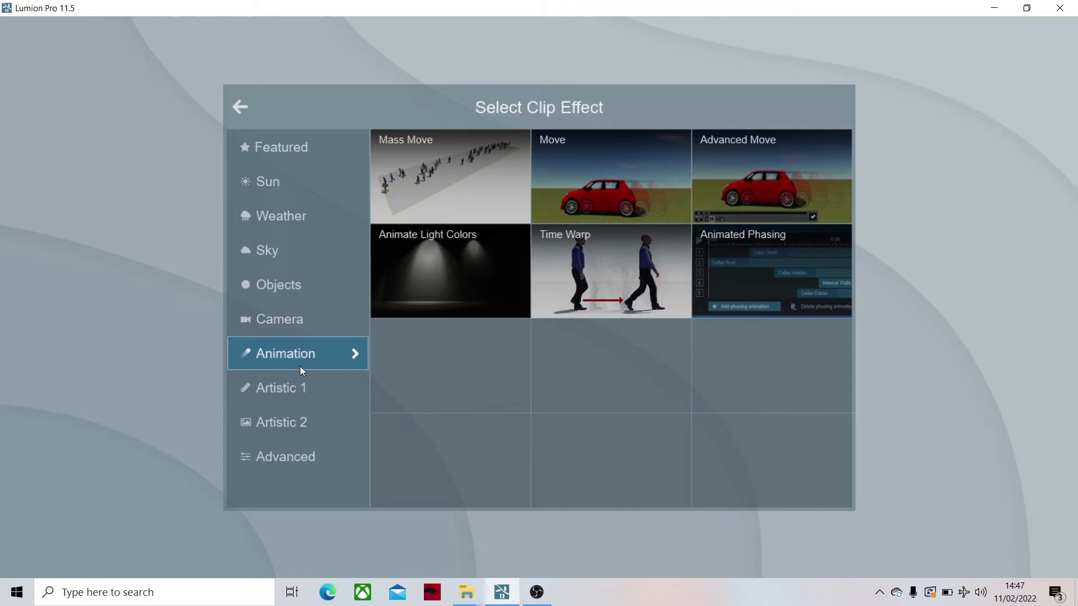
{"action": "left_click", "coordinate": [451, 174]}
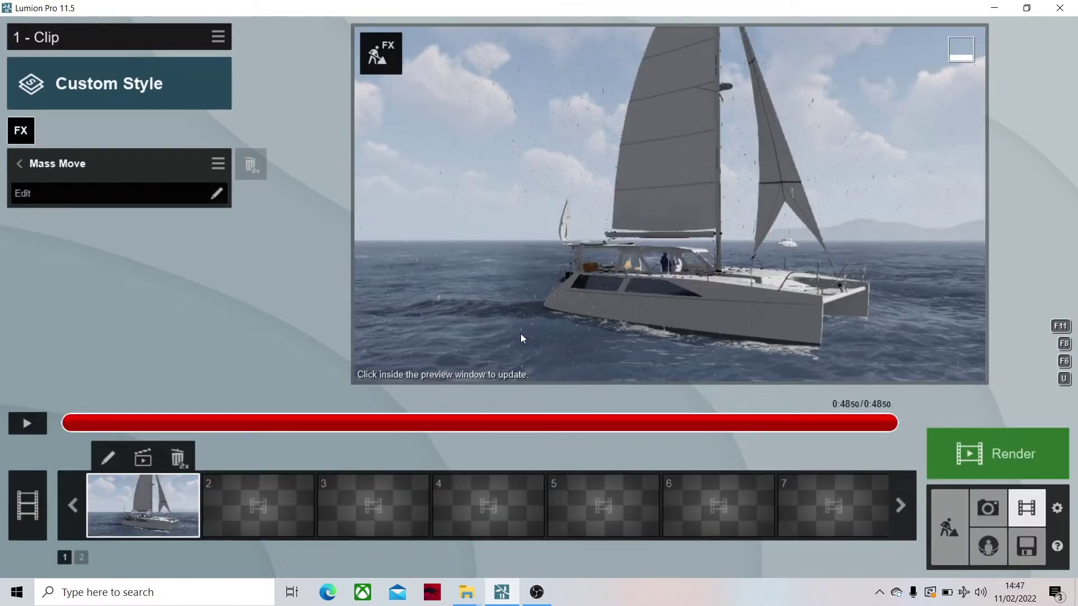
{"action": "left_click", "coordinate": [216, 197]}
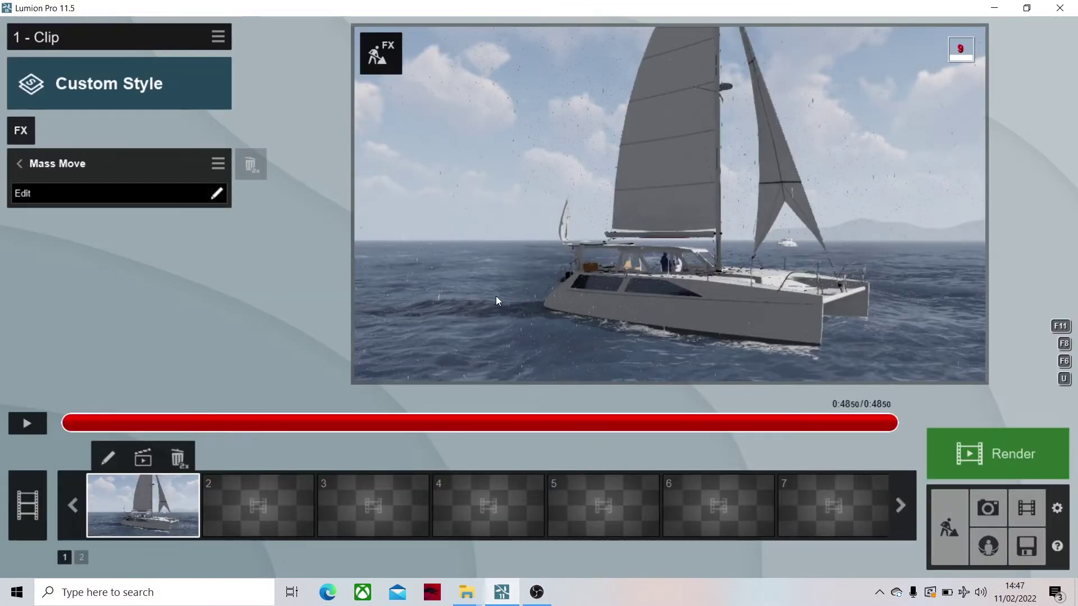
{"action": "key", "text": "s"}
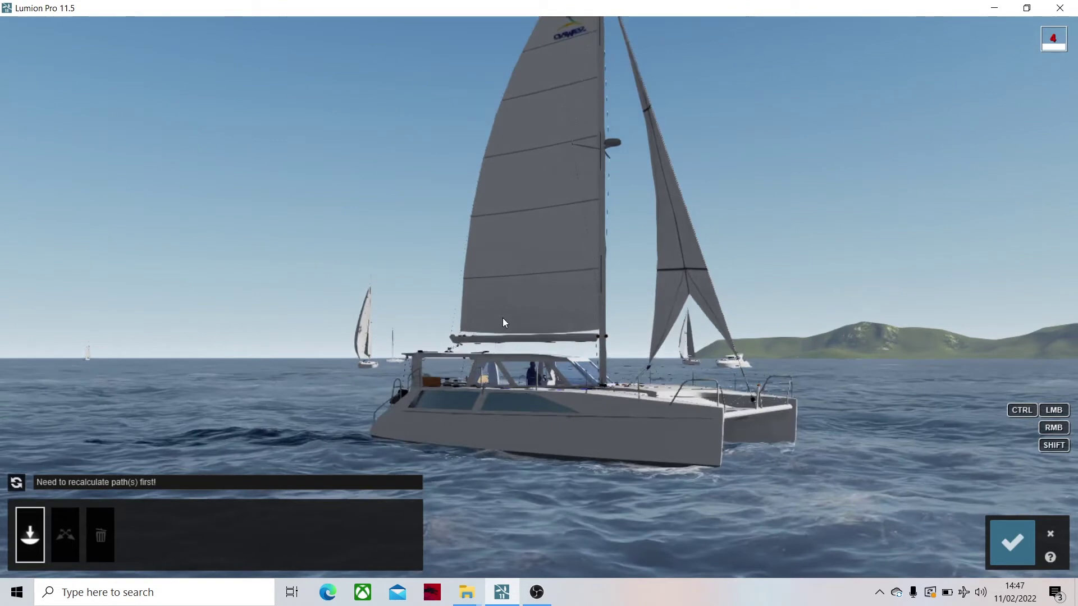
Start a movement path on the catamaran's hull and place its second node in the water ahead of the bow
{"action": "key", "text": "q"}
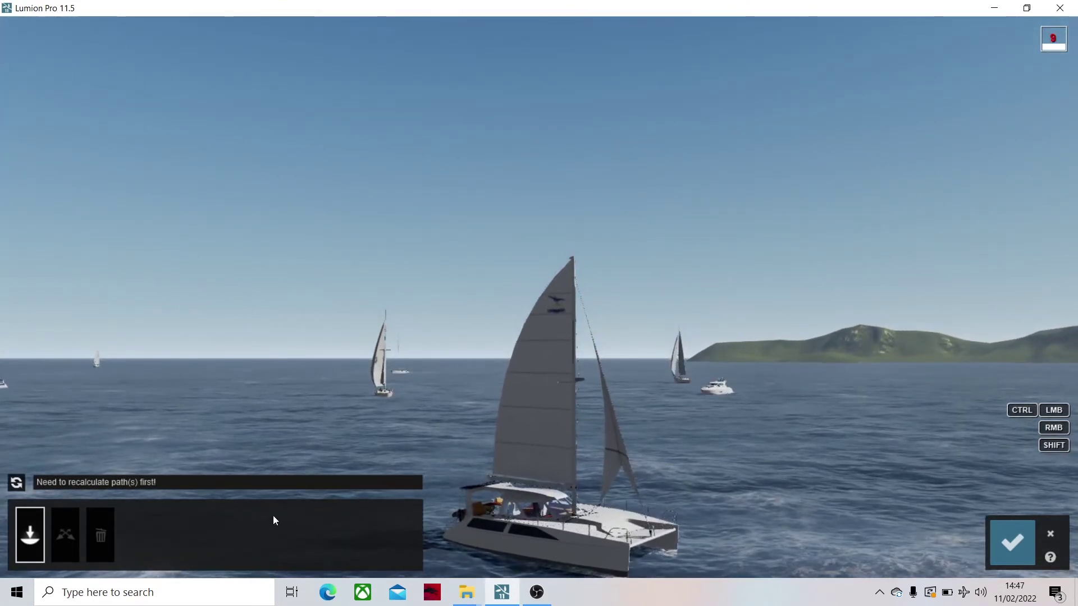
{"action": "key", "text": "e"}
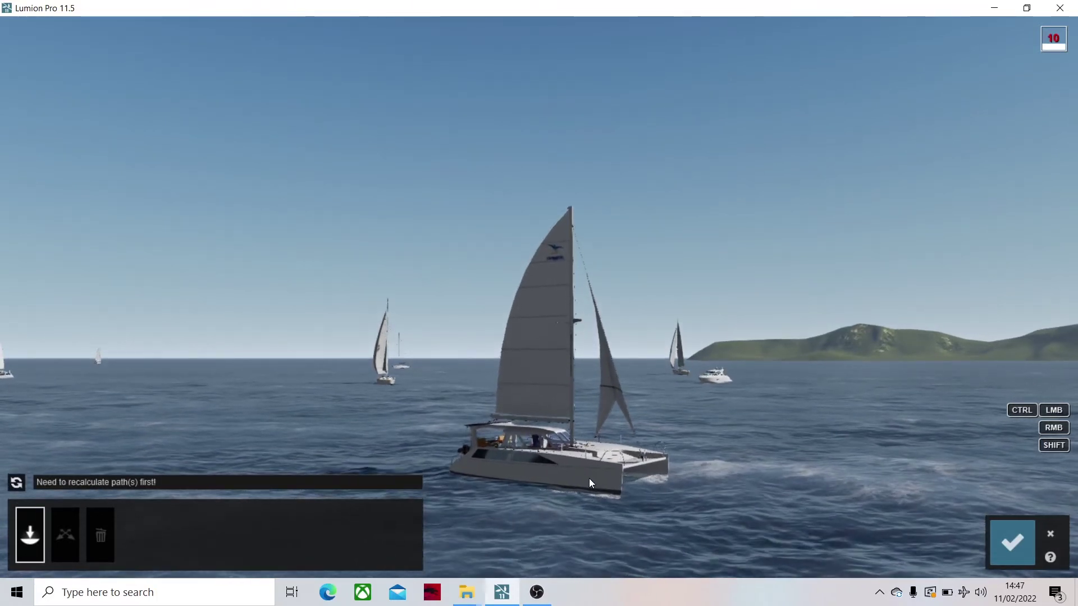
{"action": "left_click", "coordinate": [589, 478]}
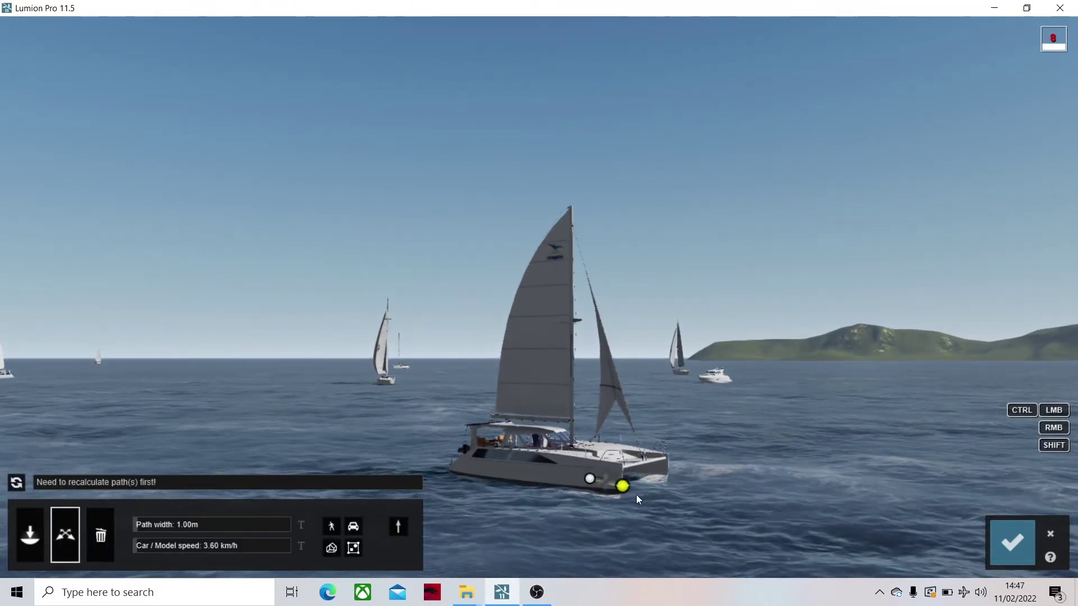
{"action": "left_click", "coordinate": [732, 492]}
{"action": "left_click_drag", "start_coordinate": [735, 494], "coordinate": [794, 503]}
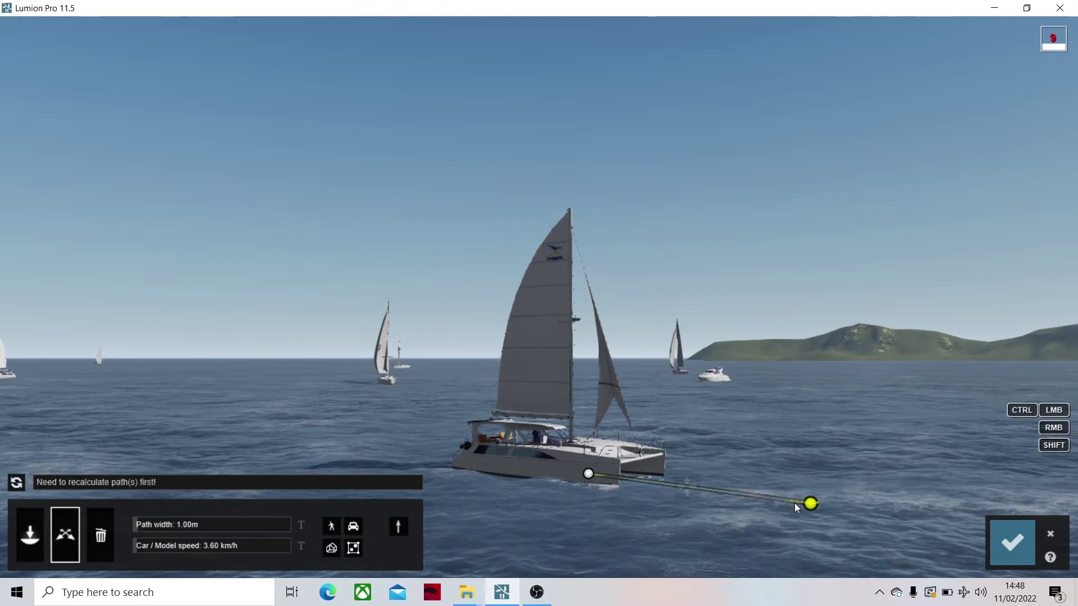
{"action": "left_click_drag", "start_coordinate": [794, 503], "coordinate": [793, 503]}
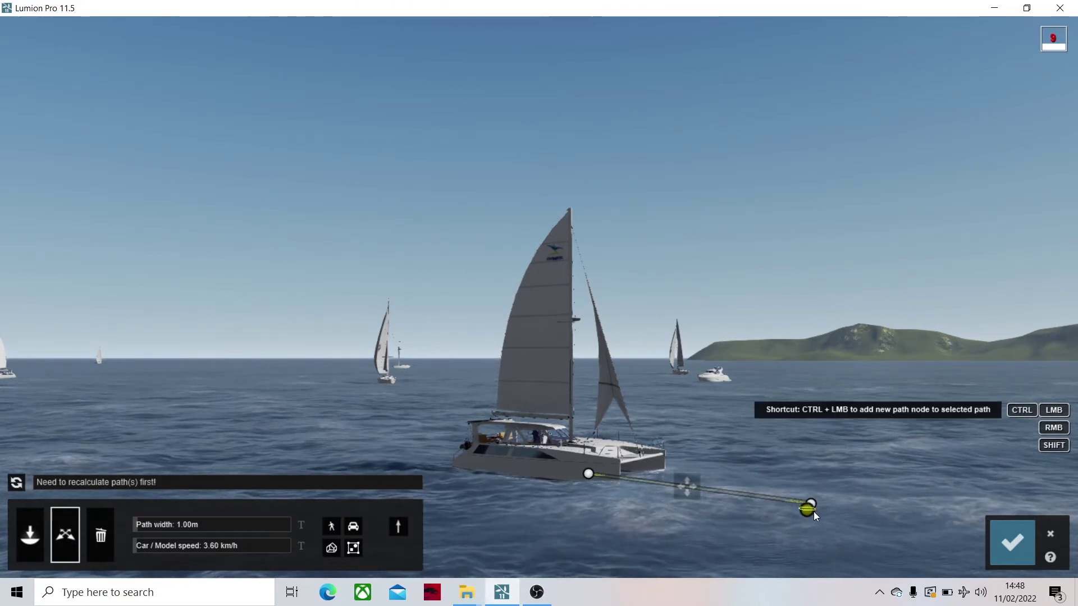
Extend the path with further nodes that curve round ahead of the bow and run back between the camera and the catamaran
{"action": "left_click", "coordinate": [831, 548], "text": "ctrl"}
{"action": "left_click", "coordinate": [846, 537], "text": "ctrl"}
{"action": "key", "text": "s"}
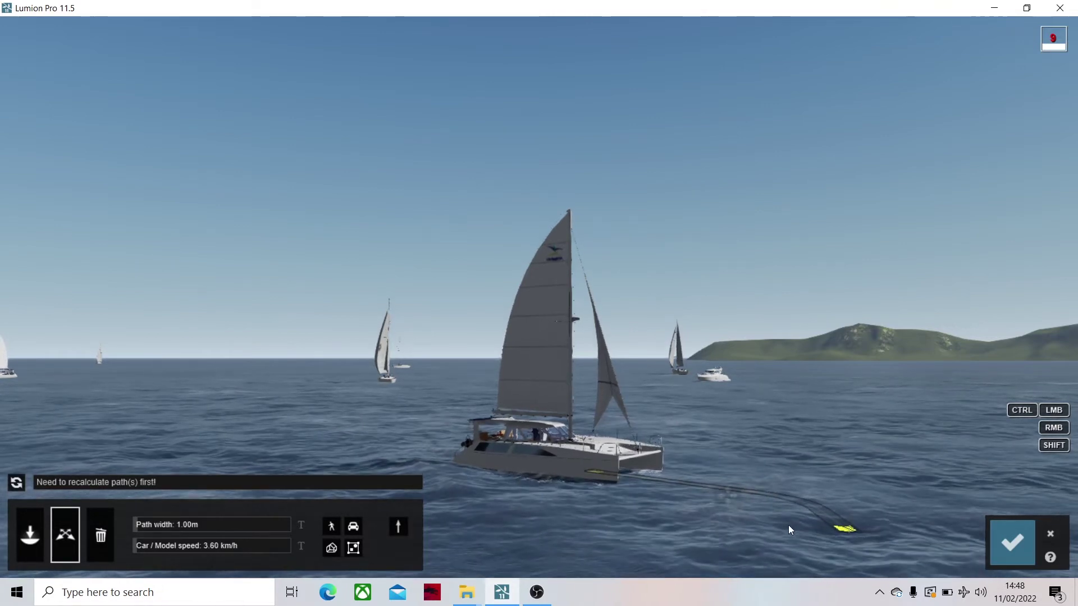
{"action": "mouse_move", "coordinate": [766, 489]}
{"action": "right_mouse_down"}
{"action": "mouse_move", "coordinate": [765, 519]}
{"action": "mouse_move", "coordinate": [766, 447]}
{"action": "mouse_move", "coordinate": [766, 488]}
{"action": "right_mouse_up"}
{"action": "key", "text": "s"}
{"action": "key", "text": "q"}
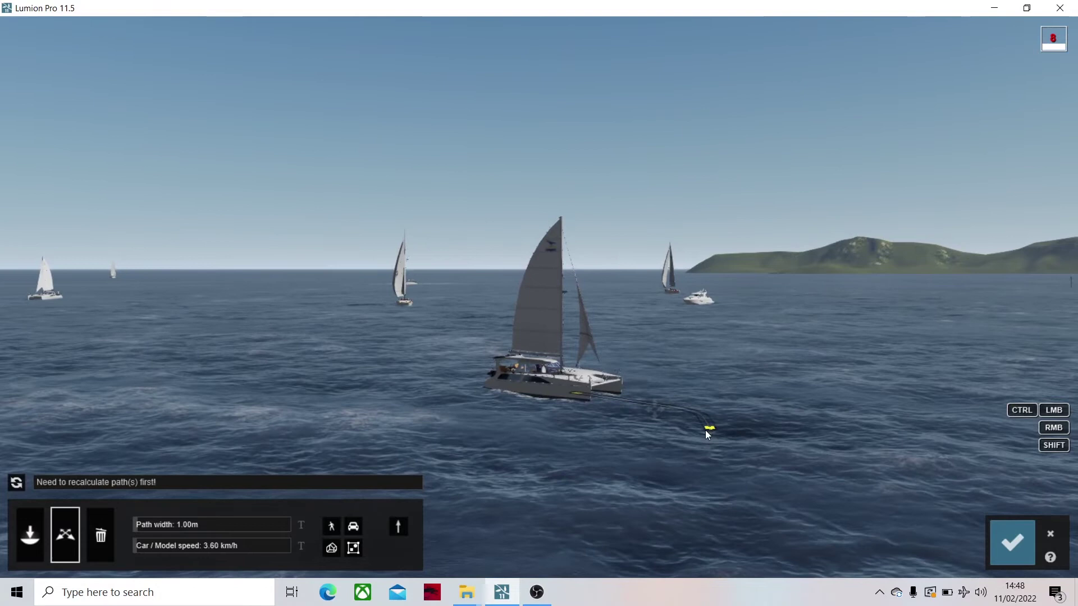
{"action": "left_click_drag", "start_coordinate": [711, 432], "coordinate": [684, 501], "text": "ctrl"}
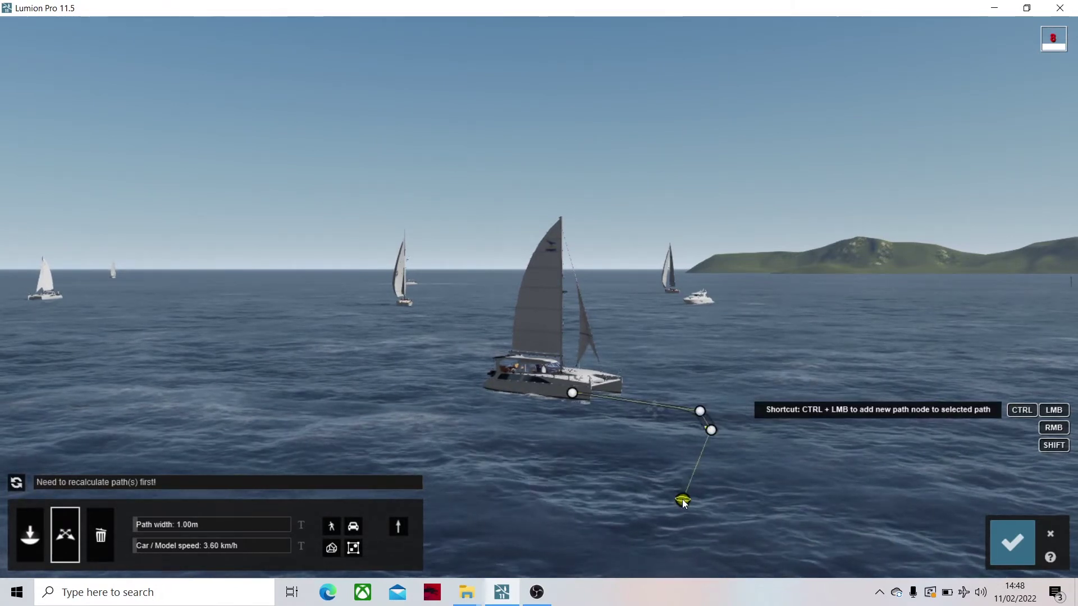
{"action": "left_click", "coordinate": [536, 510], "text": "ctrl"}
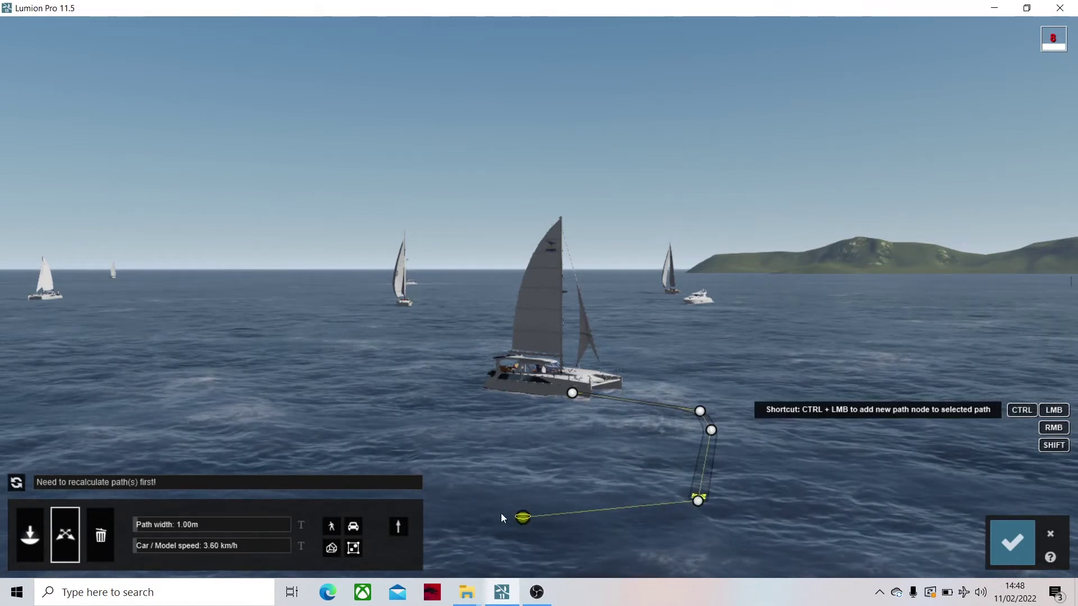
{"action": "left_click", "coordinate": [328, 450], "text": "ctrl"}
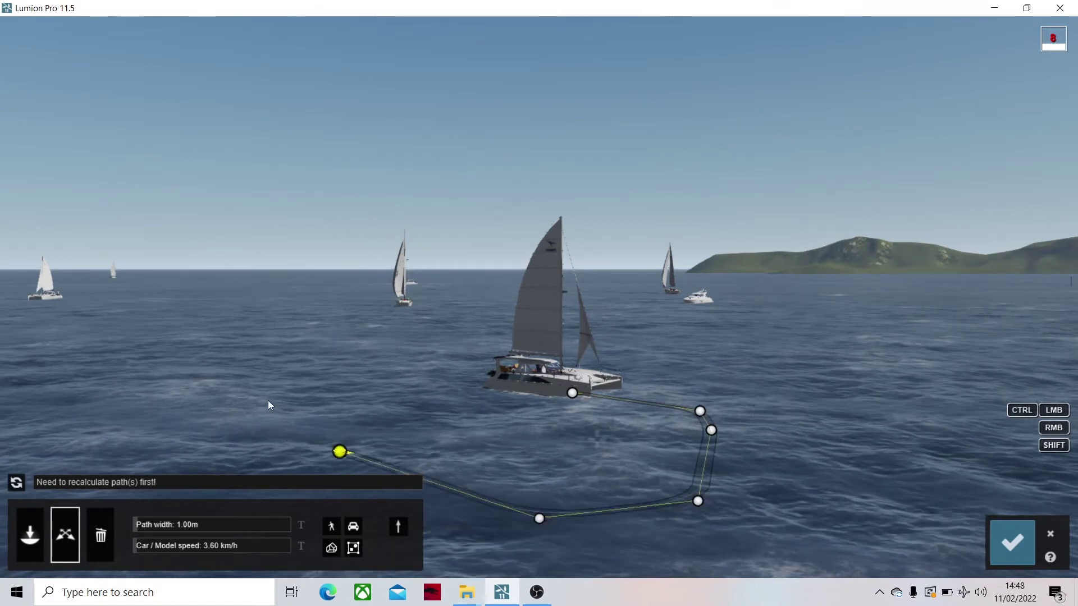
Remove the stray node joined to the path's start, and extend the far end with three nodes out to the open sea behind the catamaran
{"action": "left_click", "coordinate": [242, 370], "text": "ctrl"}
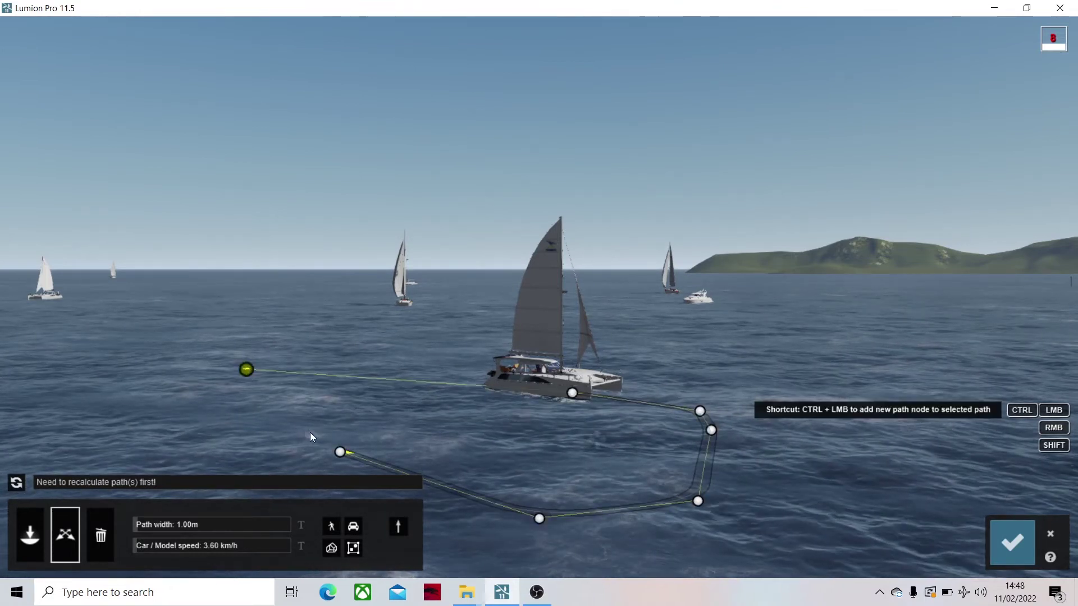
{"action": "key", "text": "Delete"}
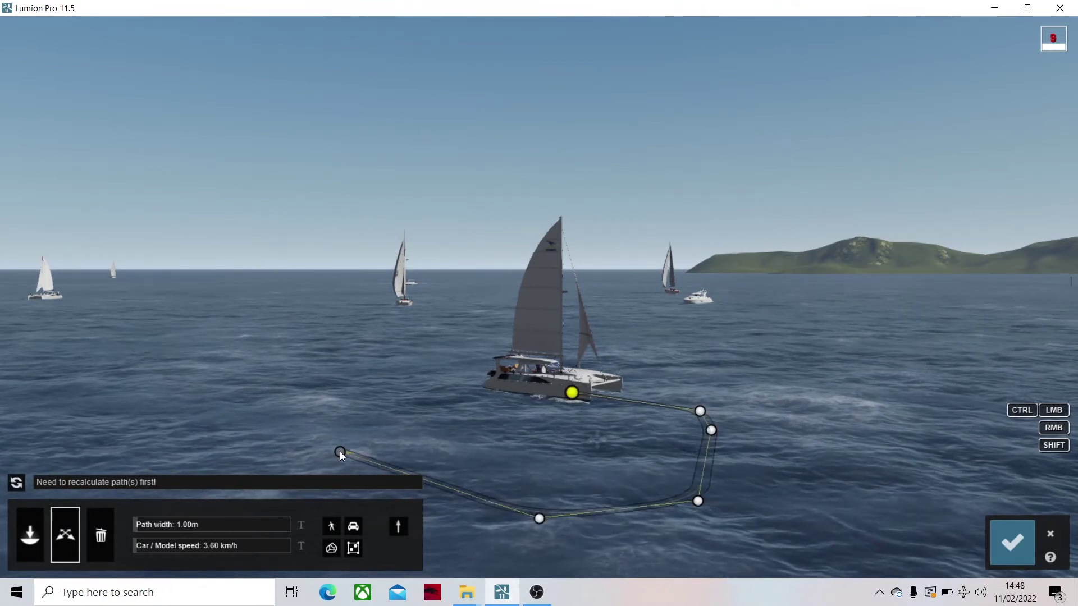
{"action": "left_click", "coordinate": [339, 452]}
{"action": "left_click", "coordinate": [280, 408], "text": "ctrl"}
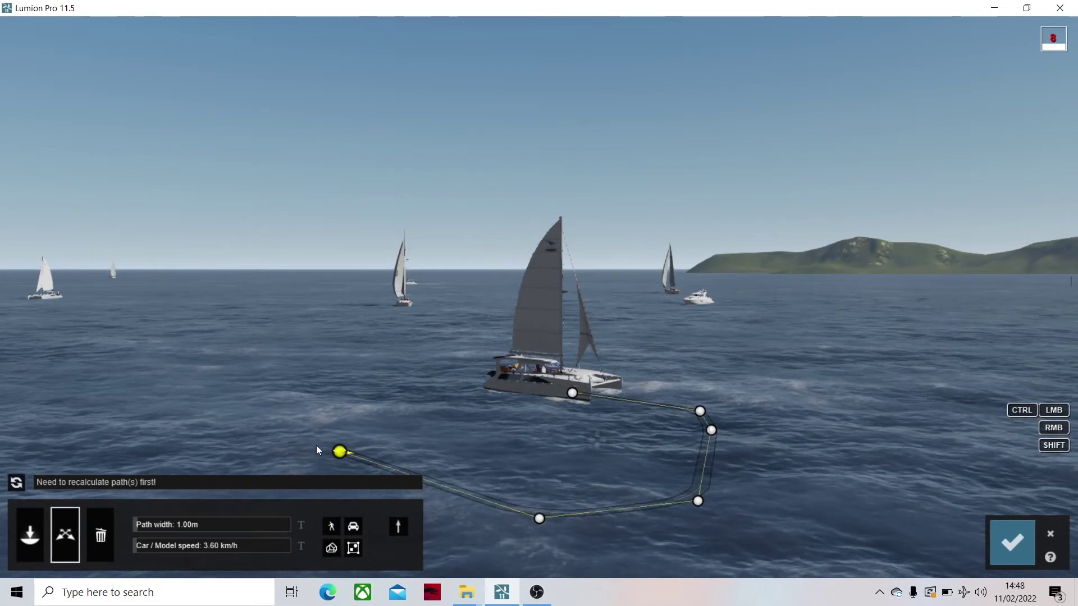
{"action": "left_click", "coordinate": [282, 426], "text": "ctrl"}
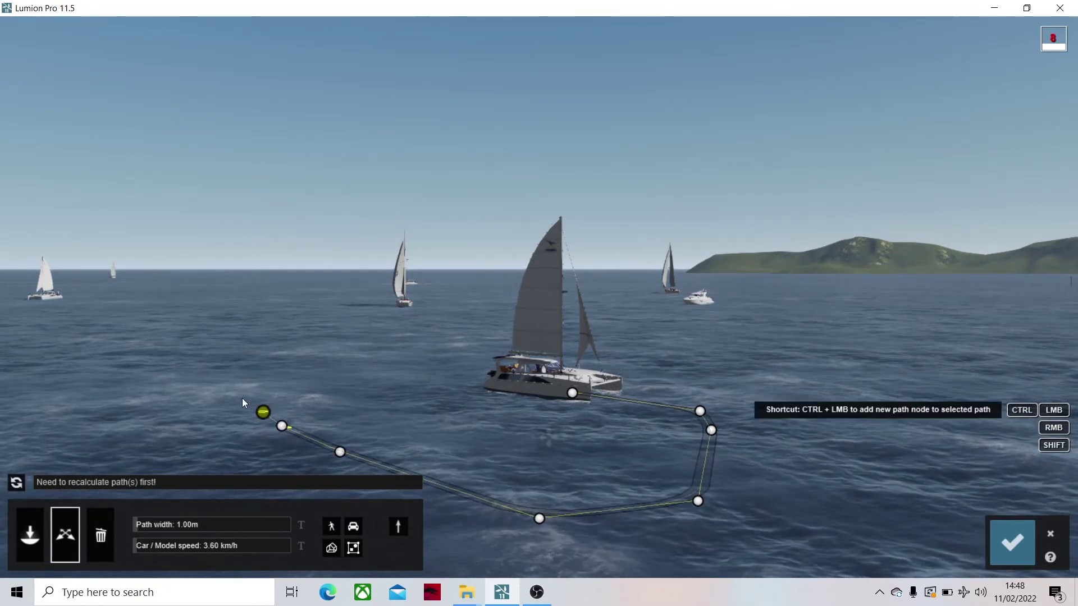
{"action": "left_click", "coordinate": [216, 389], "text": "ctrl"}
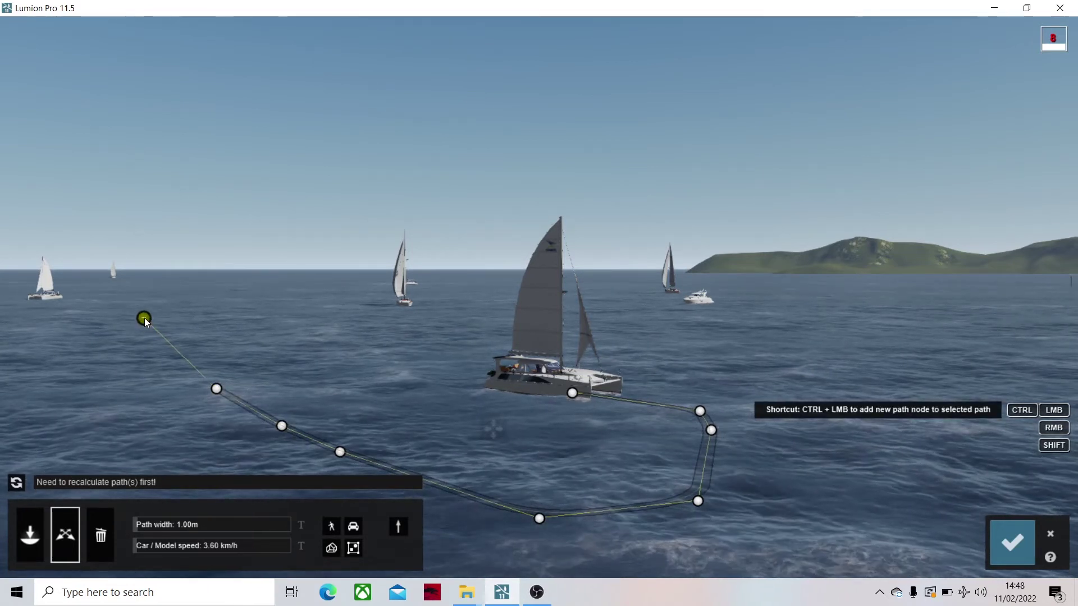
{"action": "left_click", "coordinate": [144, 317], "text": "ctrl"}
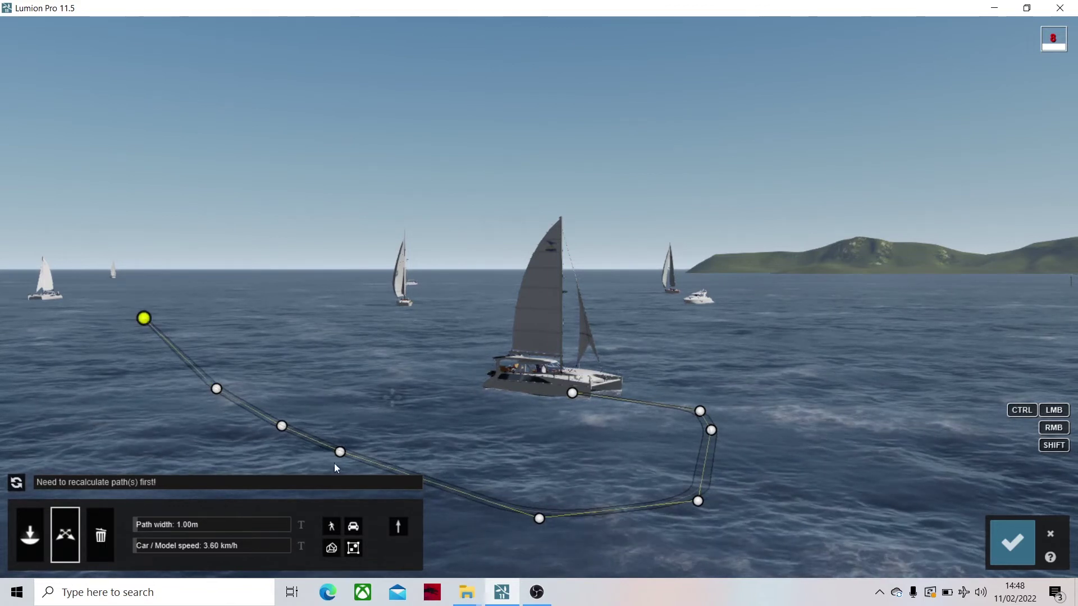
Recalculate the path, preview the movement along it and pause the preview
{"action": "left_click", "coordinate": [16, 482]}
{"action": "left_click", "coordinate": [16, 482]}
{"action": "left_click", "coordinate": [16, 482]}
{"action": "left_click", "coordinate": [19, 484]}
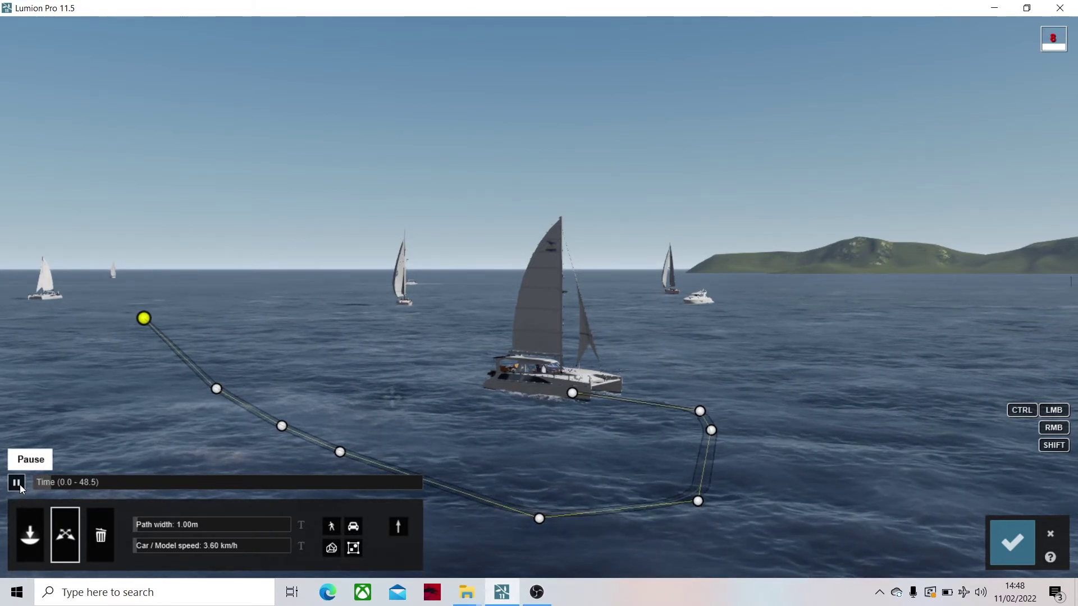
{"action": "left_click", "coordinate": [19, 484]}
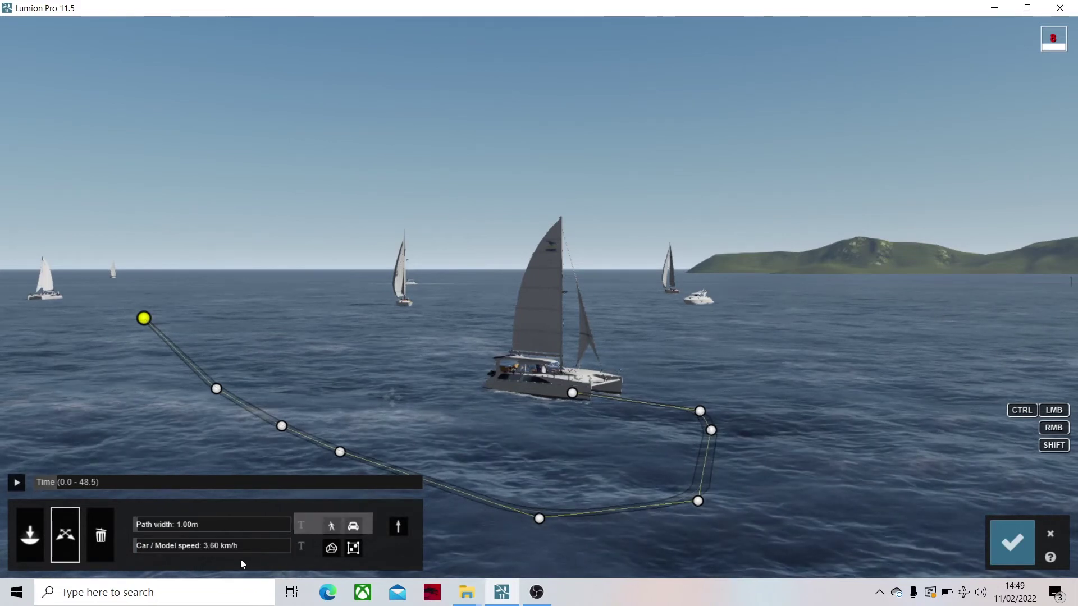
Set the path width to 4.38 m, recalculate the path and play the movement preview
{"action": "mouse_move", "coordinate": [153, 524]}
{"action": "left_mouse_down"}
{"action": "mouse_move", "coordinate": [186, 531]}
{"action": "mouse_move", "coordinate": [164, 529]}
{"action": "left_mouse_up"}
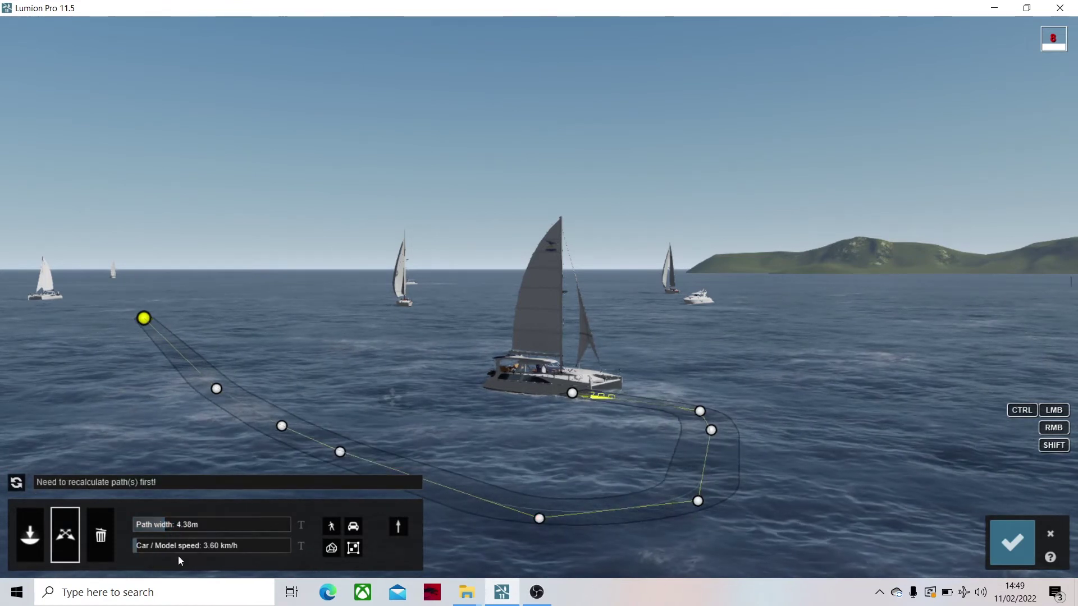
{"action": "left_click", "coordinate": [15, 482]}
{"action": "left_click", "coordinate": [15, 483]}
{"action": "left_click", "coordinate": [16, 483]}
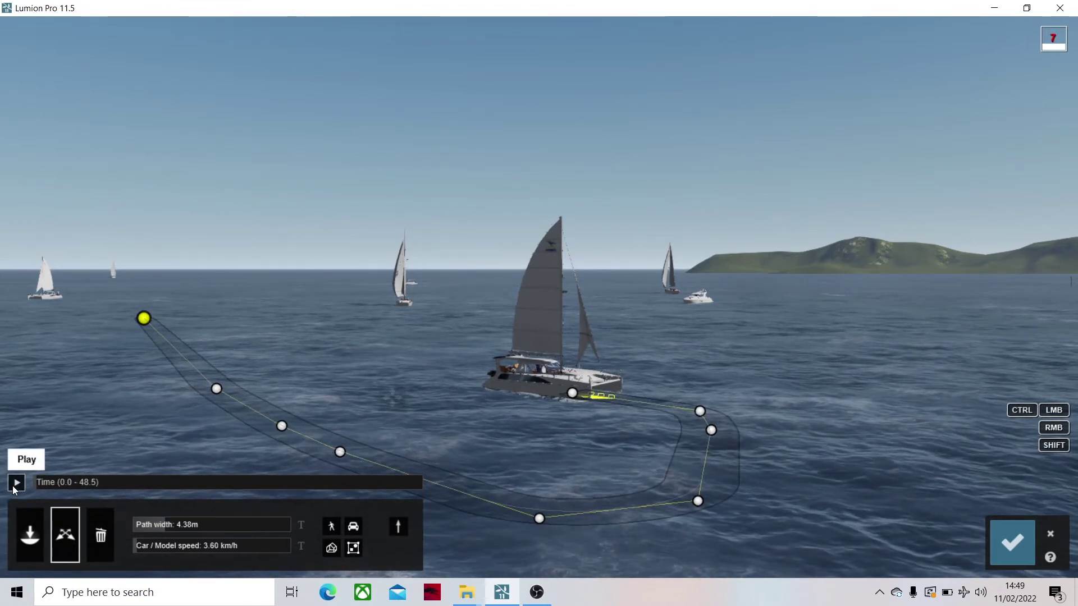
{"action": "left_click", "coordinate": [15, 484]}
Reselect the existing path and add a new start node in the water just behind the catamaran's stern
{"action": "left_click", "coordinate": [38, 542]}
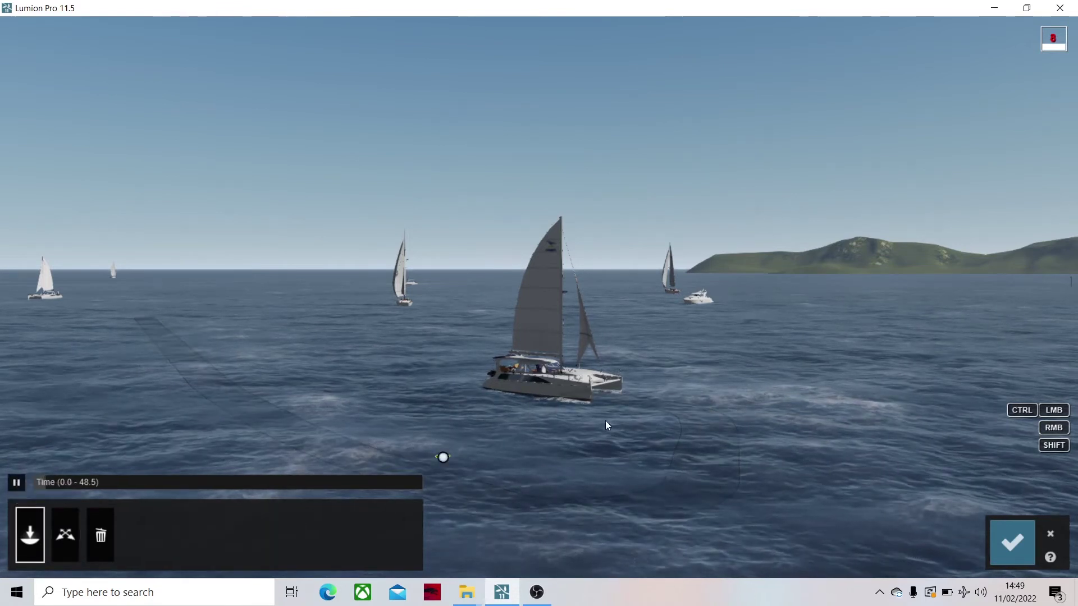
{"action": "left_click", "coordinate": [65, 541]}
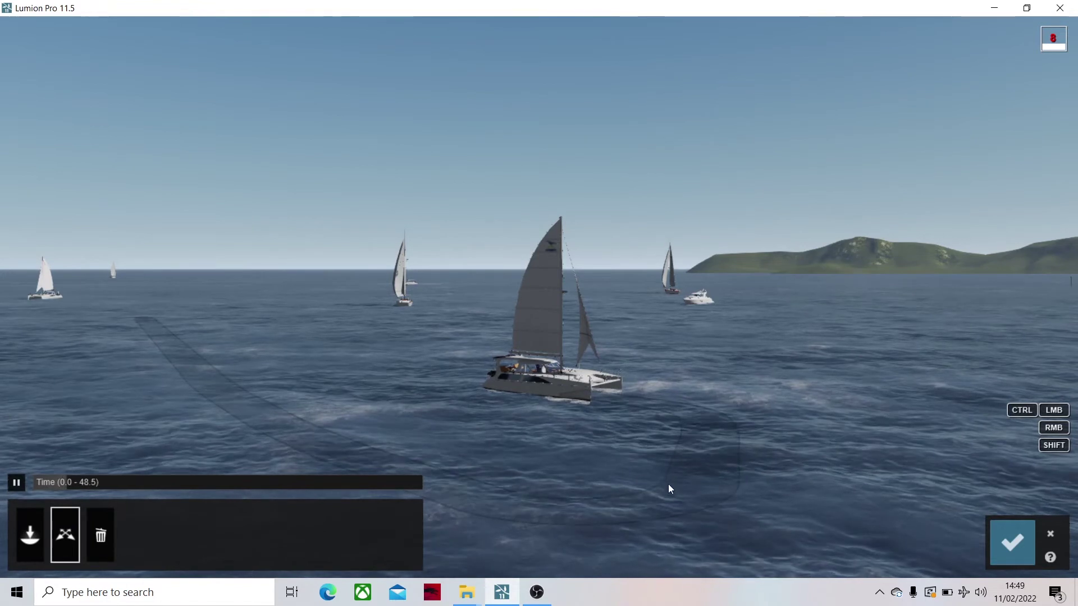
{"action": "left_click", "coordinate": [620, 511]}
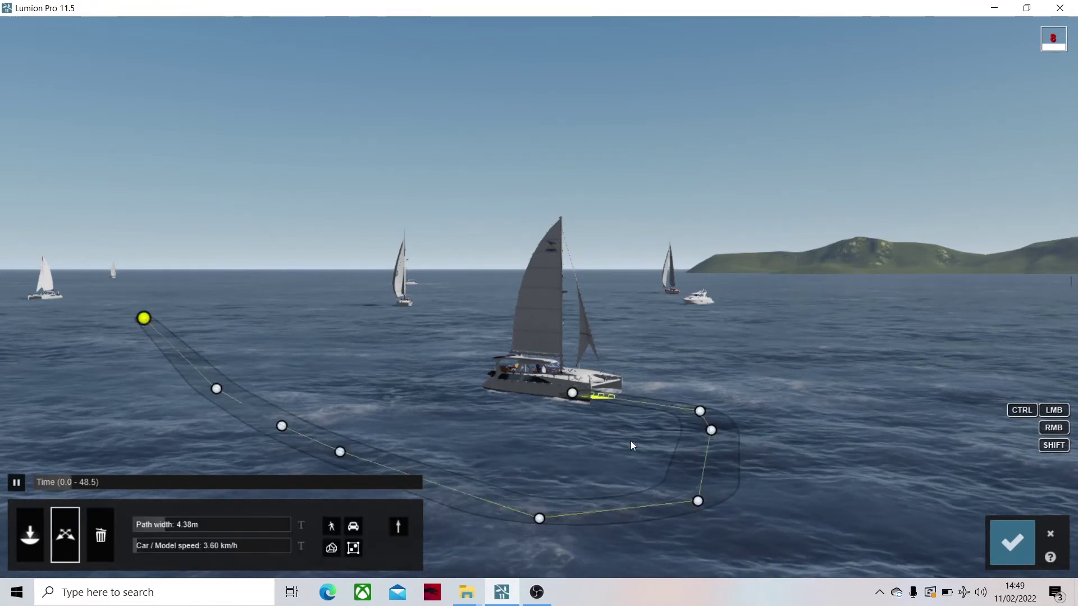
{"action": "left_click", "coordinate": [574, 393]}
{"action": "left_click_drag", "start_coordinate": [575, 393], "coordinate": [460, 367], "text": "ctrl"}
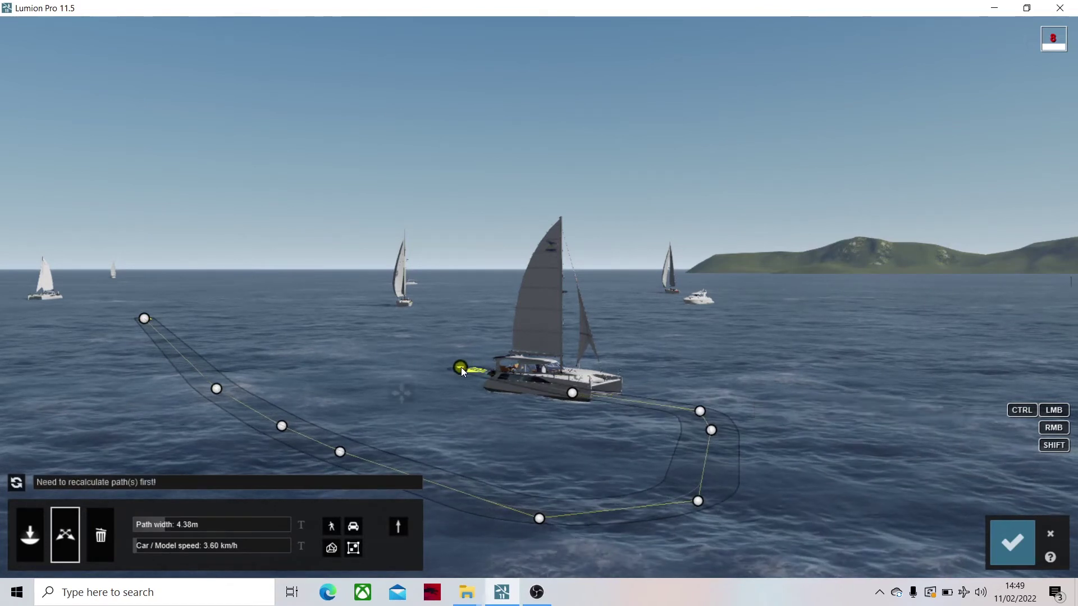
Set the path width to 6.37 m and the smoothness of the conflicting corner node to 51%
{"action": "left_click", "coordinate": [214, 526]}
{"action": "left_click_drag", "start_coordinate": [214, 525], "coordinate": [197, 526]}
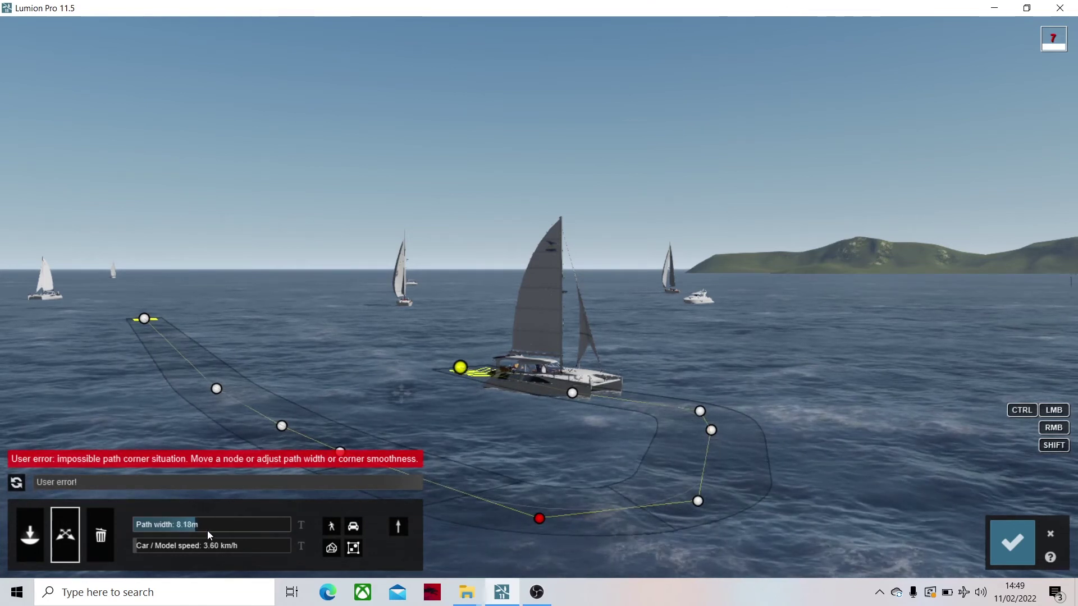
{"action": "left_click", "coordinate": [181, 526]}
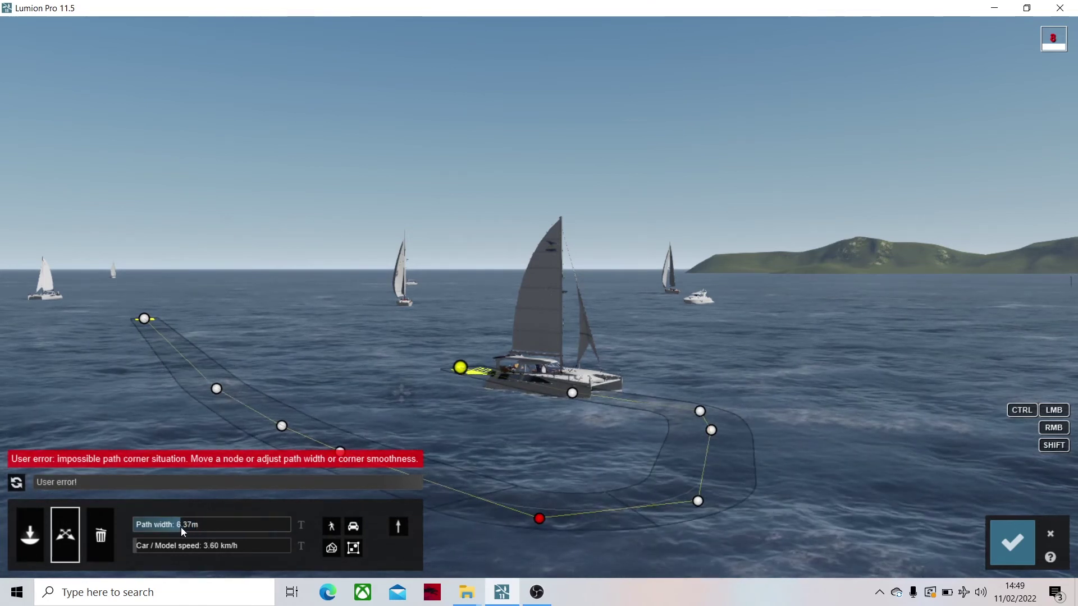
{"action": "left_click", "coordinate": [538, 518]}
{"action": "left_click_drag", "start_coordinate": [496, 540], "coordinate": [492, 540]}
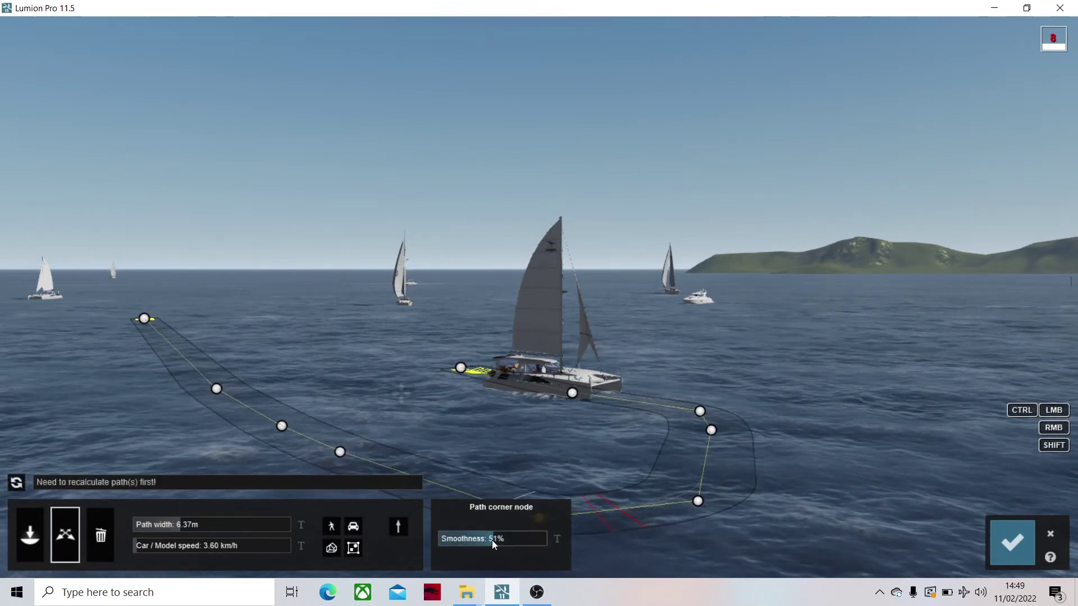
{"action": "left_click", "coordinate": [573, 451]}
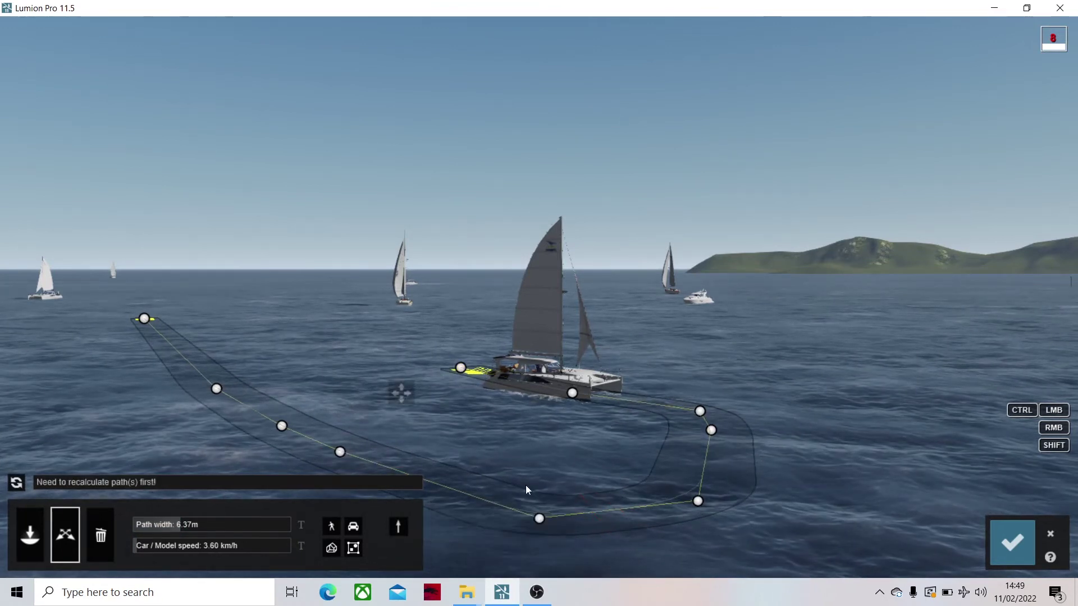
Recalculate the path, play the movement preview and set the model speed to 10.86 km/h
{"action": "left_click", "coordinate": [19, 482]}
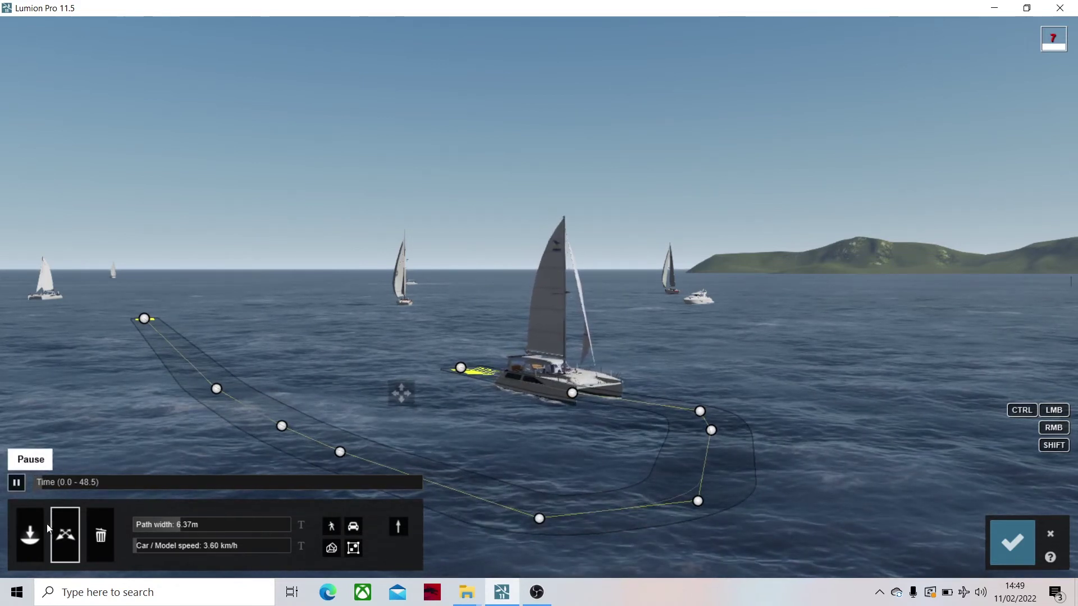
{"action": "left_click_drag", "start_coordinate": [166, 551], "coordinate": [174, 544]}
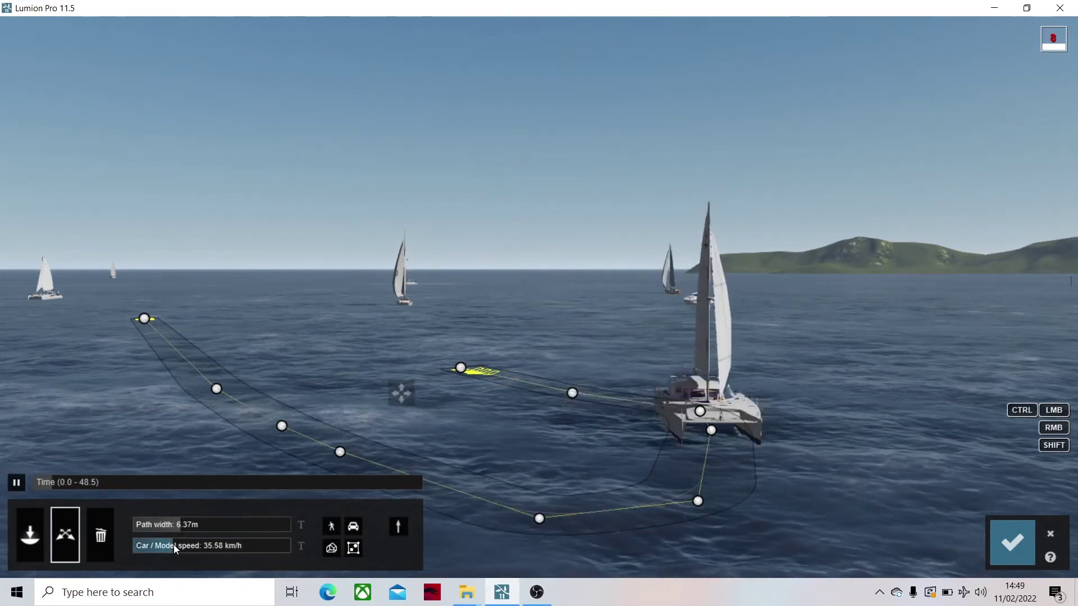
{"action": "left_click_drag", "start_coordinate": [164, 552], "coordinate": [148, 547]}
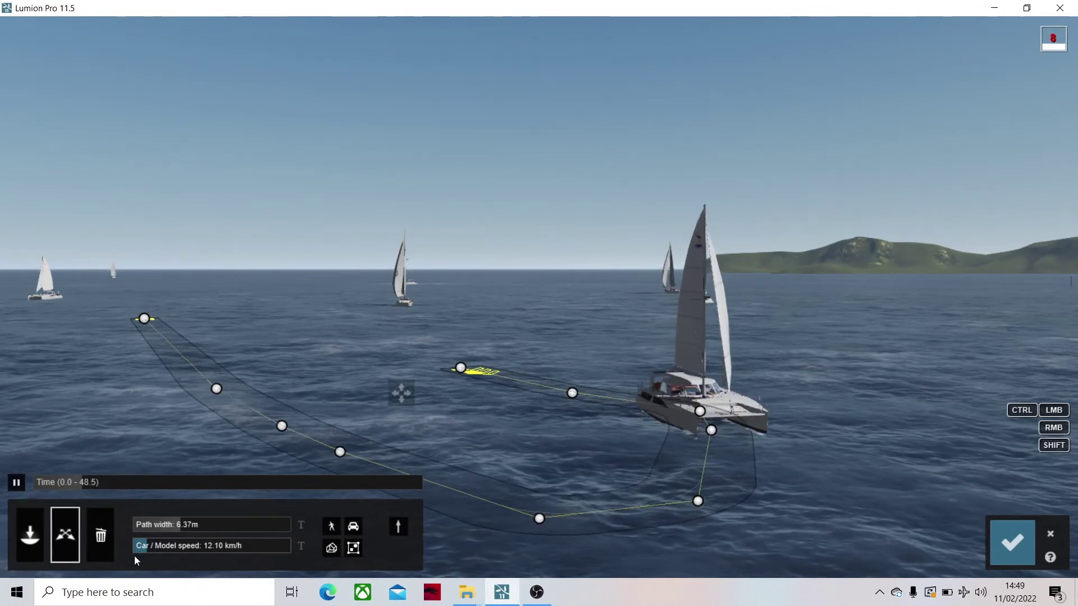
{"action": "mouse_move", "coordinate": [142, 554]}
{"action": "left_mouse_down"}
{"action": "mouse_move", "coordinate": [158, 548]}
{"action": "mouse_move", "coordinate": [144, 546]}
{"action": "left_mouse_up"}
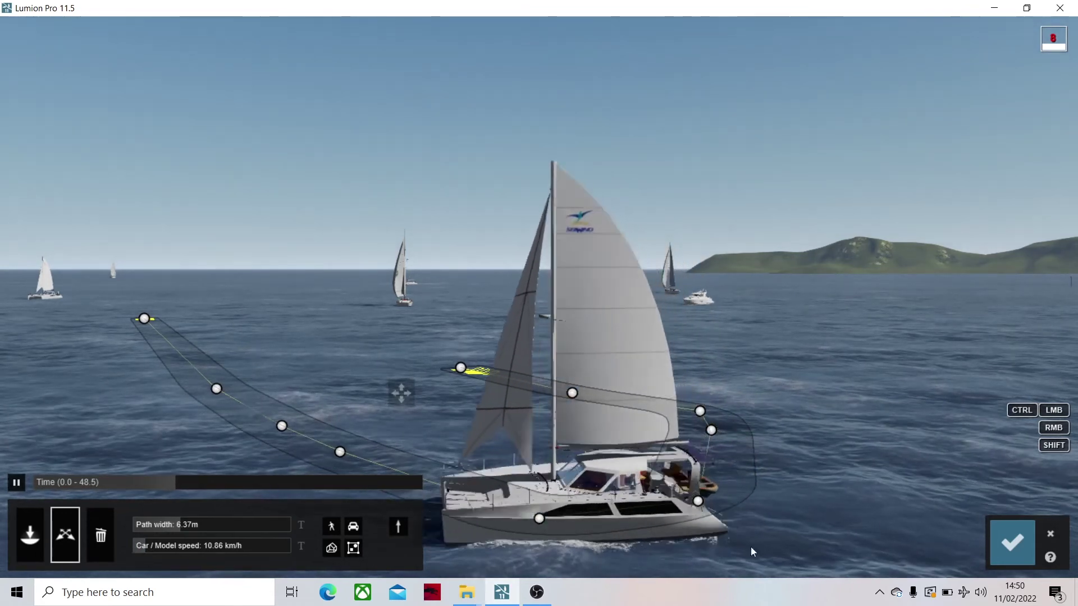
Accept the Mass Move path and play the clip from its start to check the catamaran's movement
{"action": "left_click", "coordinate": [1005, 544]}
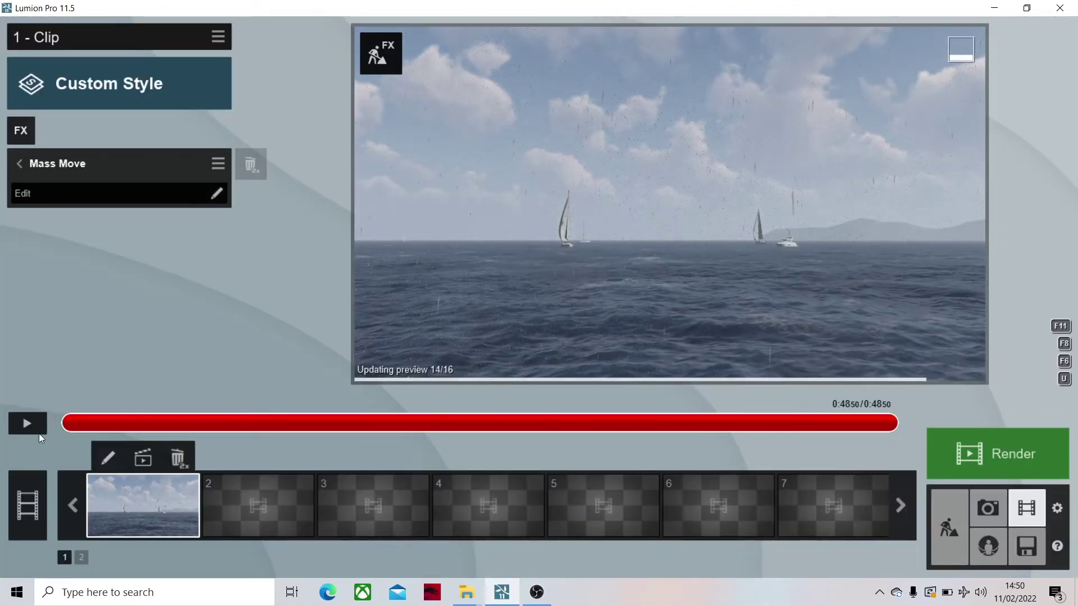
{"action": "left_click", "coordinate": [67, 428]}
{"action": "left_click", "coordinate": [27, 423]}
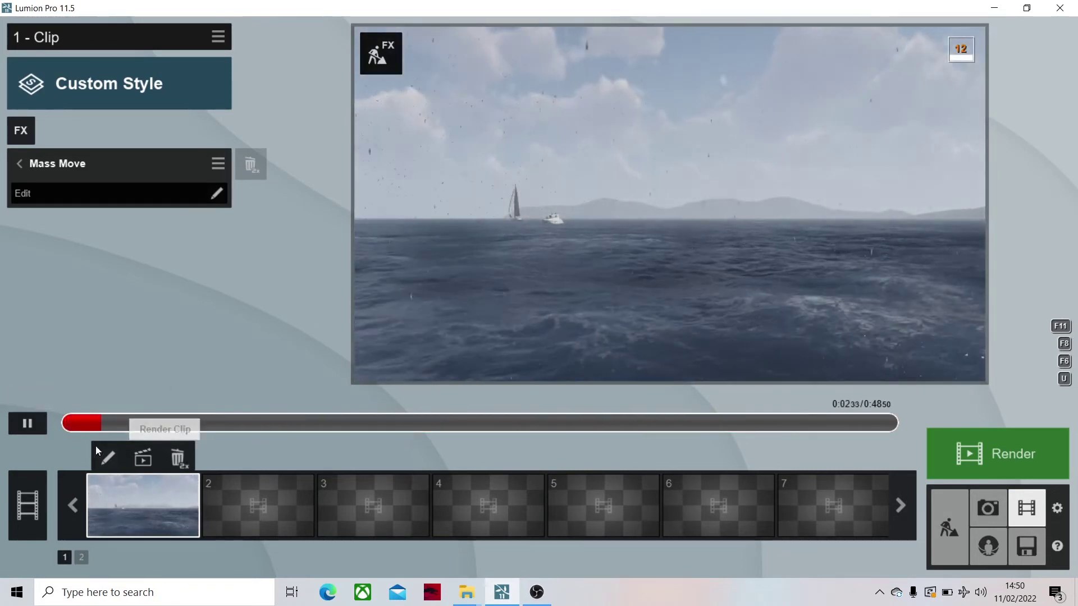
{"action": "left_click", "coordinate": [76, 428]}
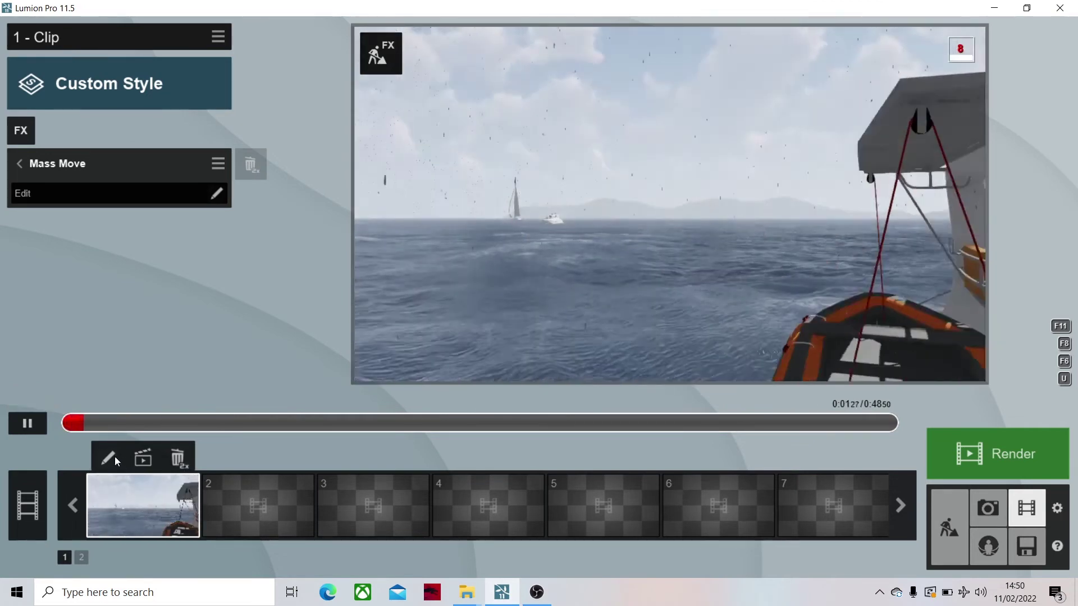
Open clip 1's camera path for editing and delete the surplus deck-view keyframes that follow the first one
{"action": "left_click", "coordinate": [109, 458]}
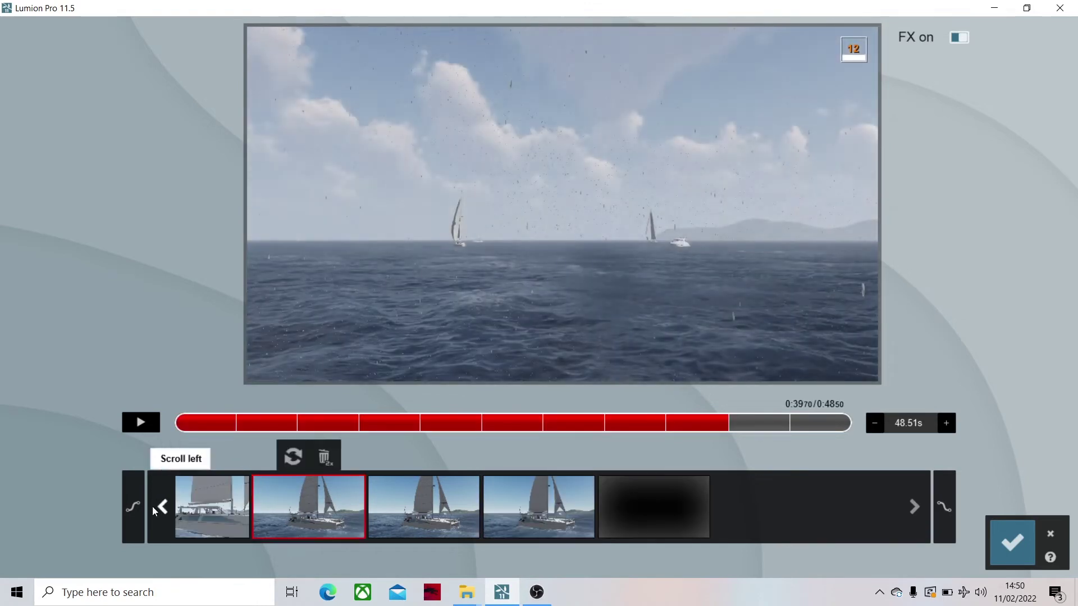
{"action": "left_click", "coordinate": [160, 507]}
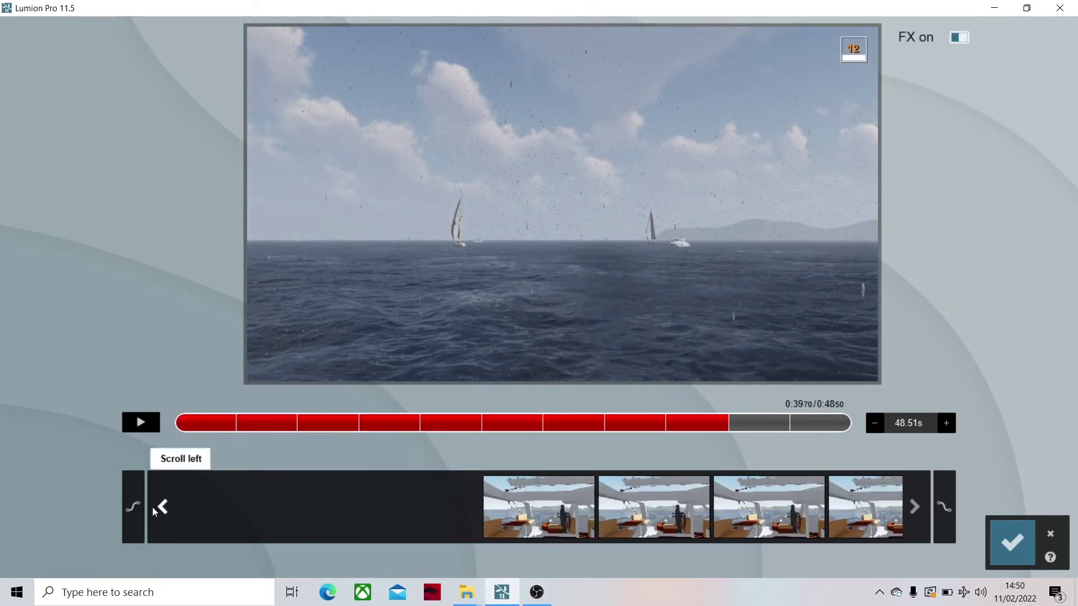
{"action": "left_click", "coordinate": [602, 507]}
{"action": "left_click", "coordinate": [779, 484]}
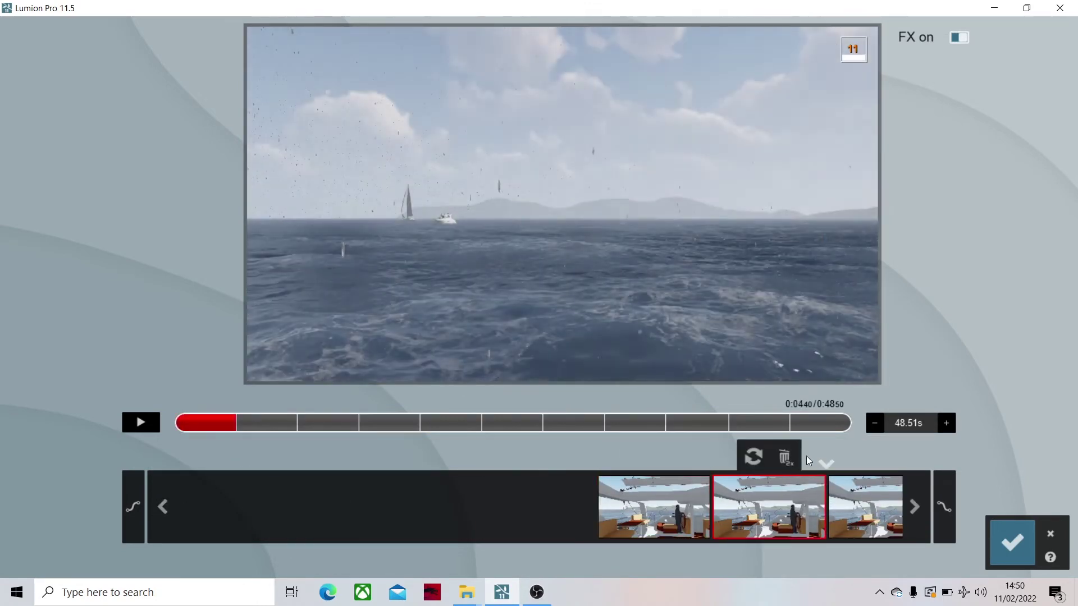
{"action": "left_click", "coordinate": [784, 458]}
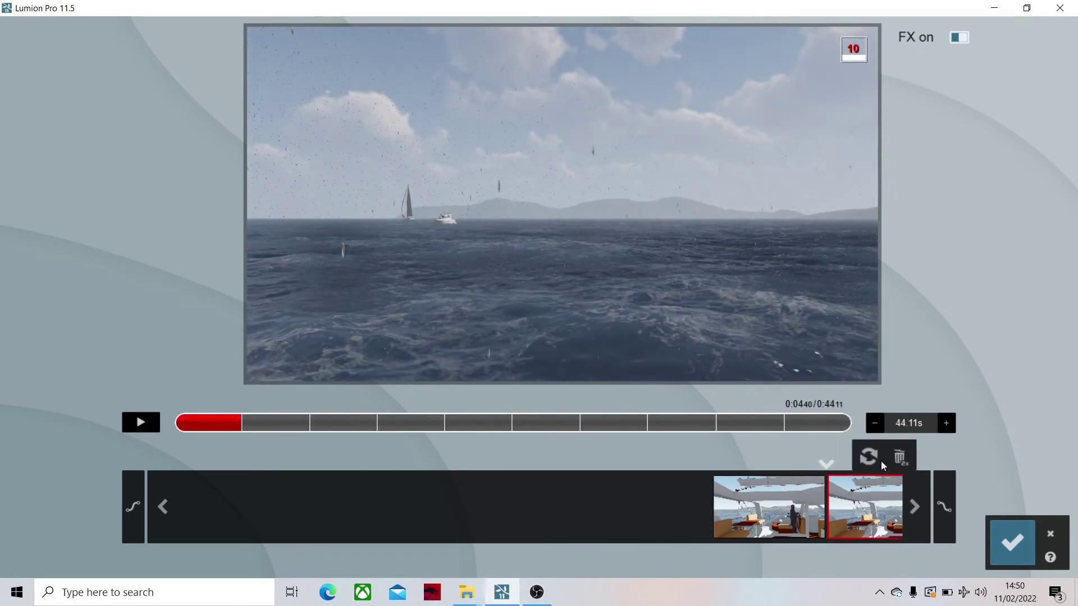
{"action": "left_click", "coordinate": [900, 456]}
{"action": "left_click", "coordinate": [908, 510]}
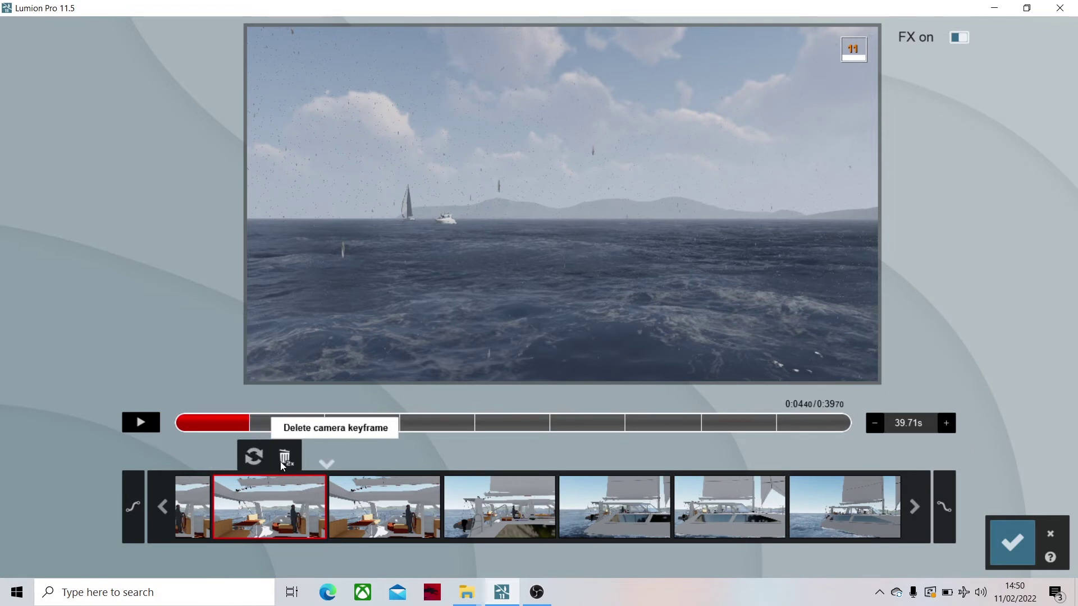
{"action": "left_click", "coordinate": [284, 457]}
{"action": "left_click", "coordinate": [400, 457]}
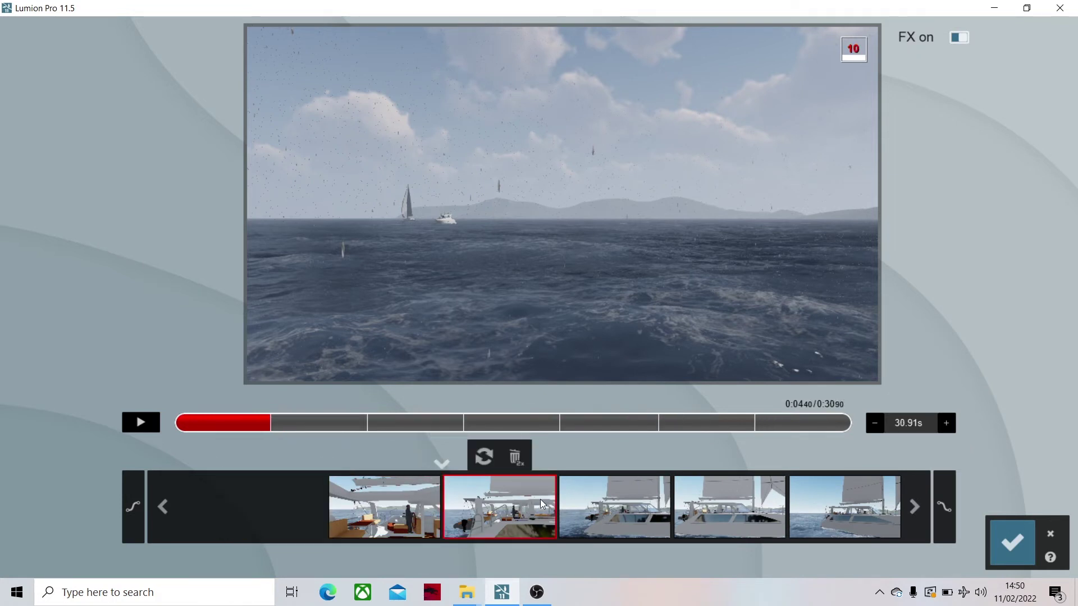
Delete the camera keyframes that show the catamaran close up from outside, from the stern views to the side views
{"action": "left_click", "coordinate": [616, 501]}
{"action": "left_click", "coordinate": [715, 507]}
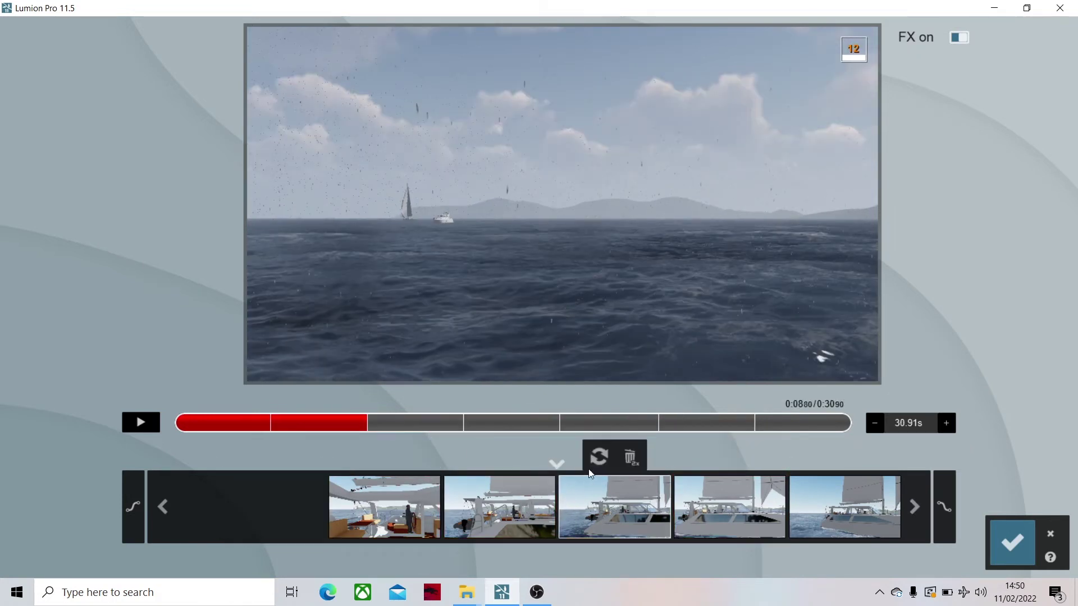
{"action": "left_click", "coordinate": [630, 459]}
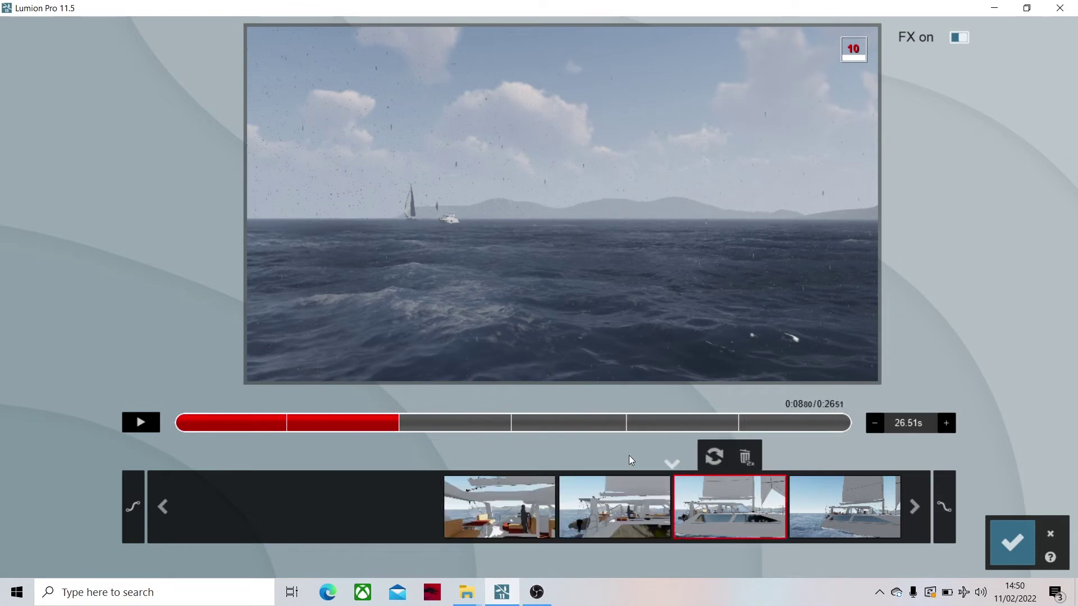
{"action": "left_click", "coordinate": [744, 460]}
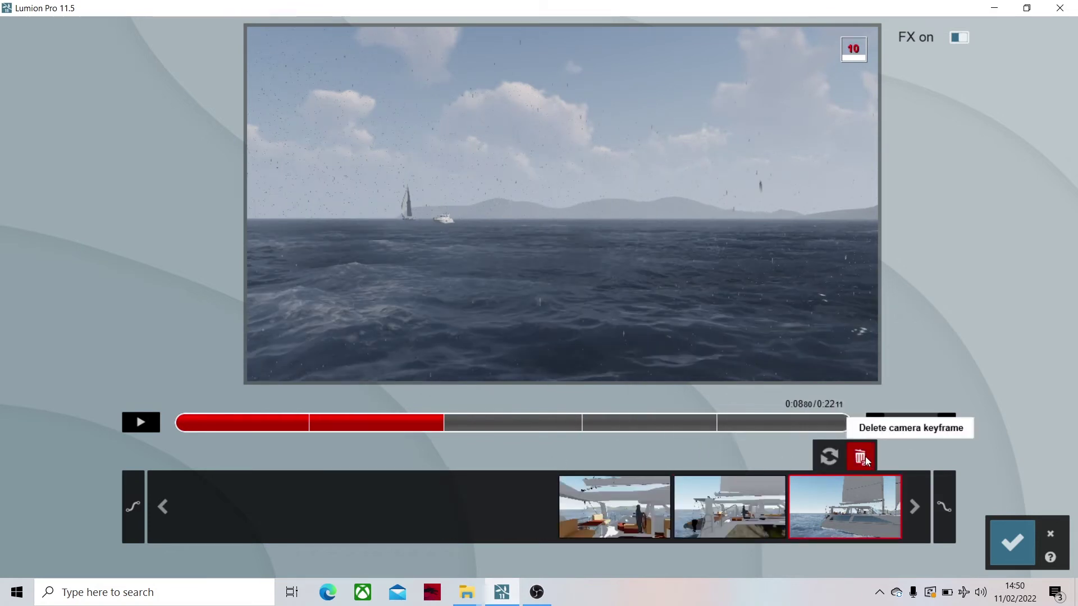
{"action": "left_click", "coordinate": [862, 457]}
{"action": "left_click", "coordinate": [873, 504]}
{"action": "left_click", "coordinate": [866, 458]}
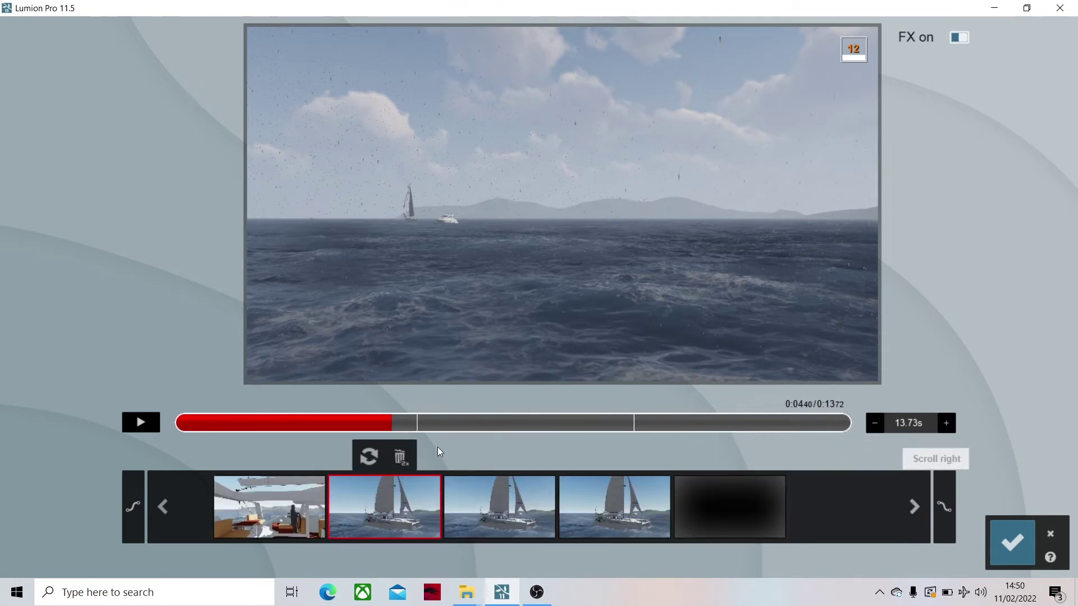
Delete the three remaining distant catamaran keyframes, leaving only the first deck view on the camera path
{"action": "left_click", "coordinate": [401, 457]}
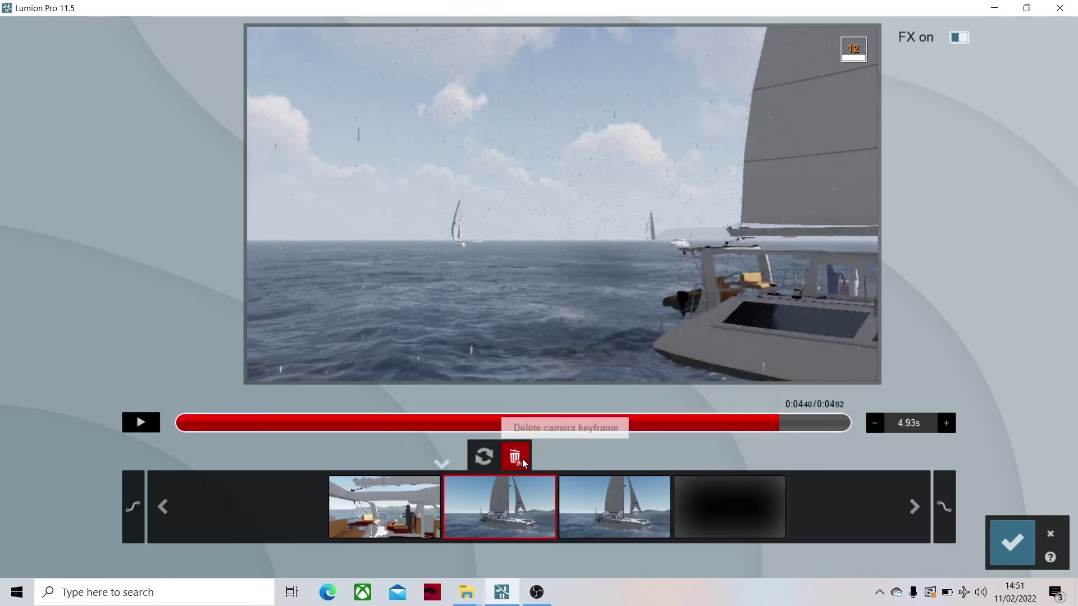
{"action": "left_click", "coordinate": [522, 460]}
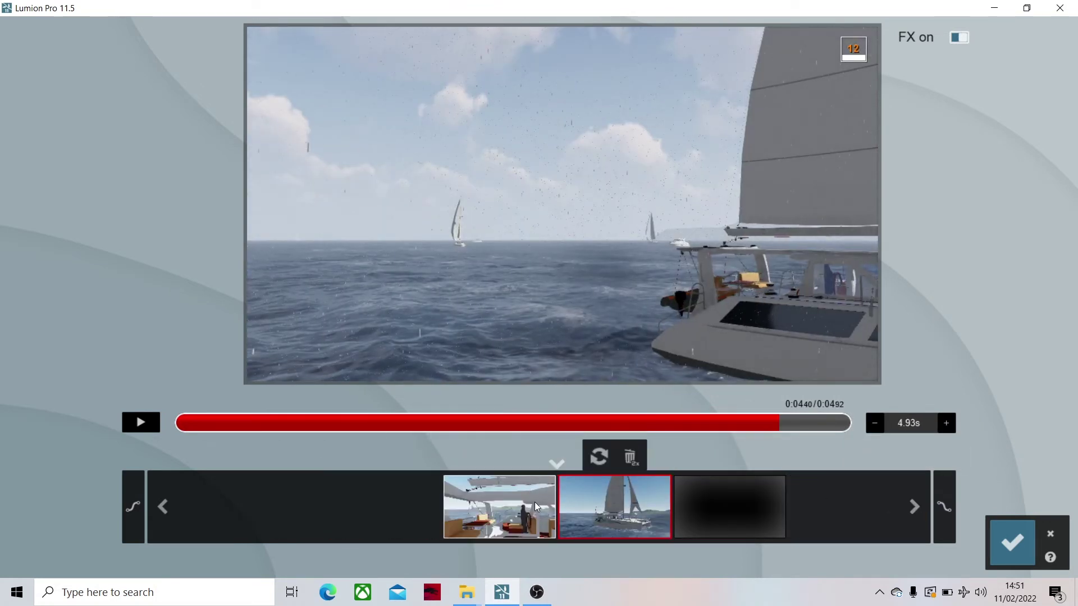
{"action": "left_click", "coordinate": [628, 457]}
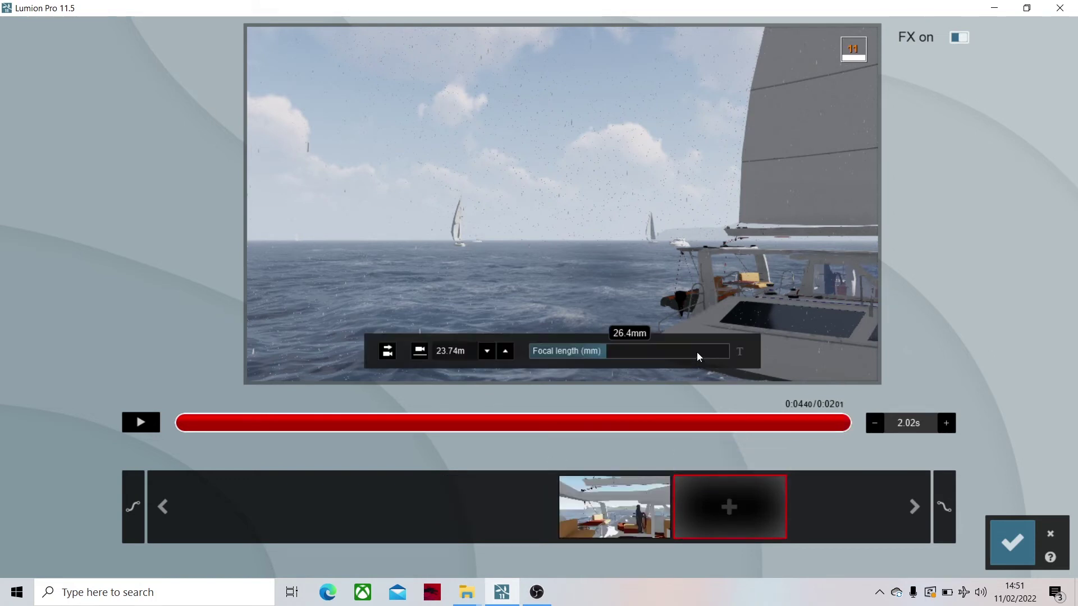
Starting from the first deck-view keyframe, pull the camera back off the catamaran and add a second keyframe
{"action": "left_click", "coordinate": [623, 483]}
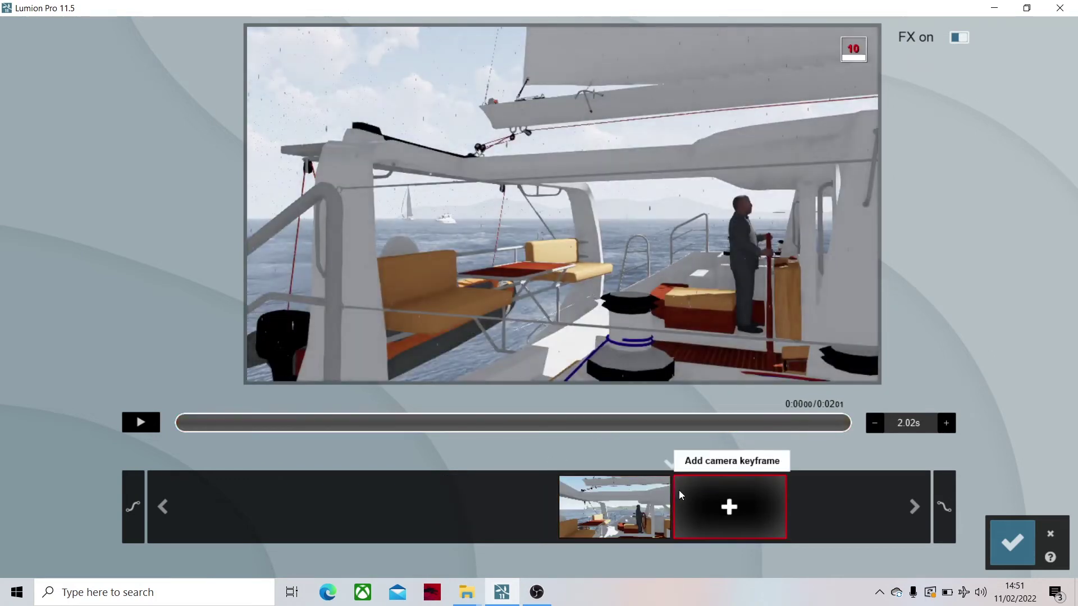
{"action": "key", "text": "w"}
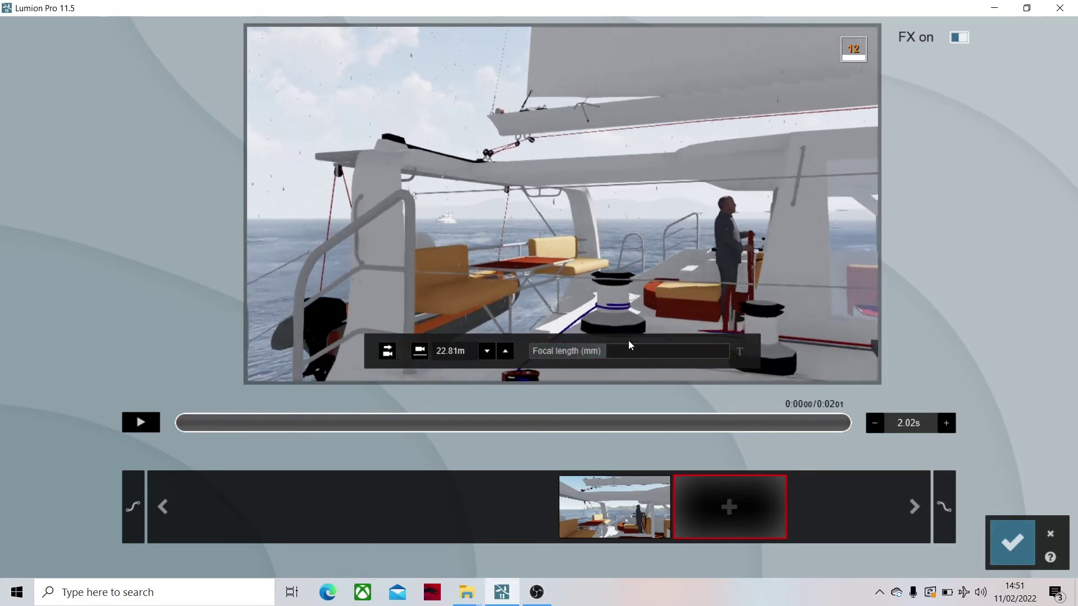
{"action": "key", "text": "s"}
{"action": "left_click", "coordinate": [712, 509]}
Back the camera away in stages with the whole catamaran in frame, adding two keyframes at each of two distances
{"action": "key", "text": "s"}
{"action": "key", "text": "s"}
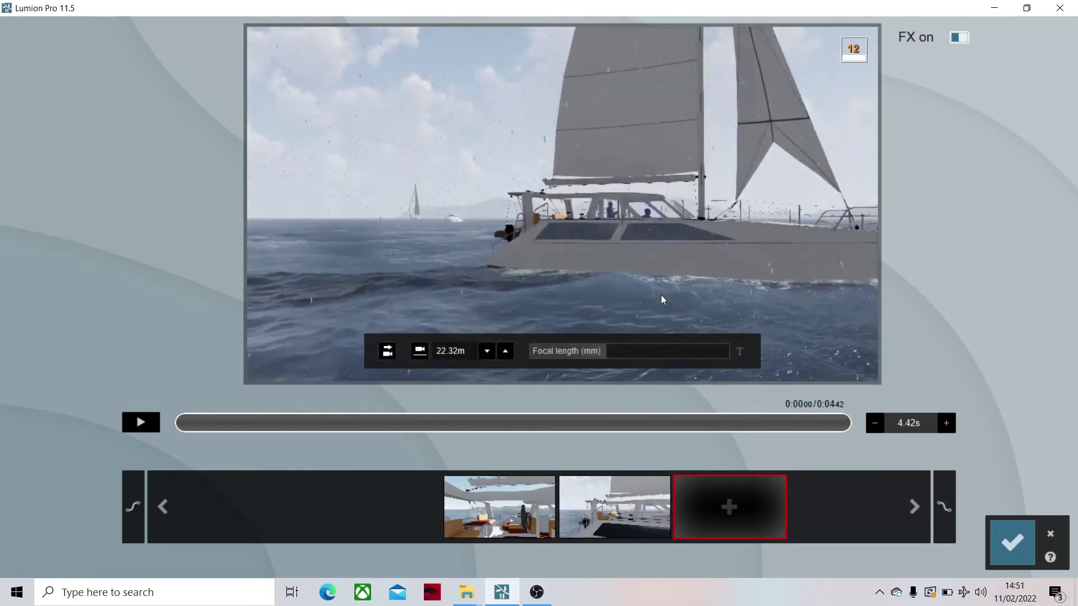
{"action": "left_click", "coordinate": [723, 502]}
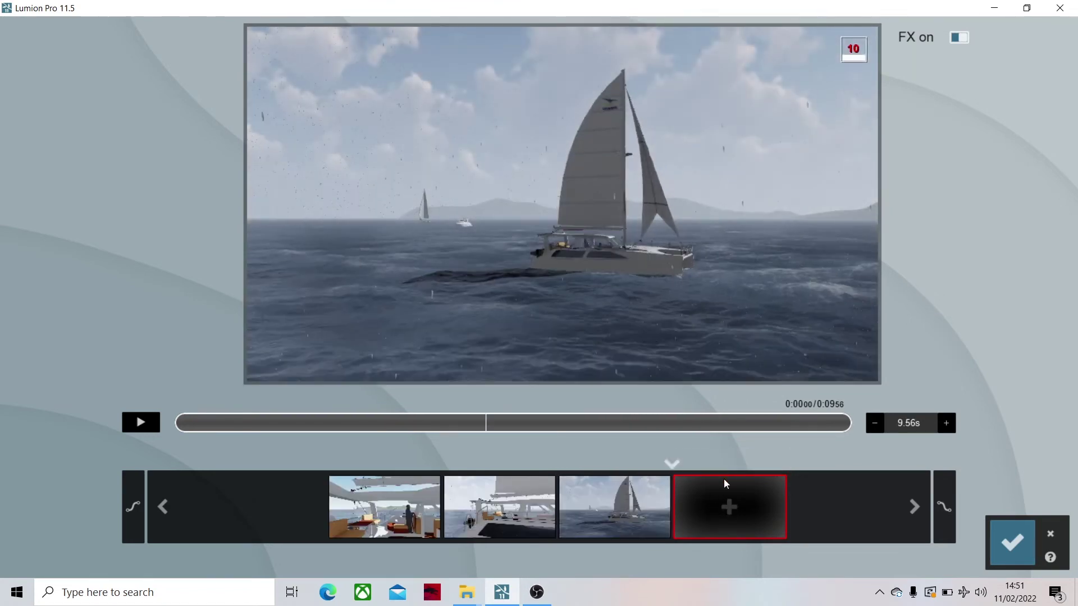
{"action": "left_click", "coordinate": [724, 483]}
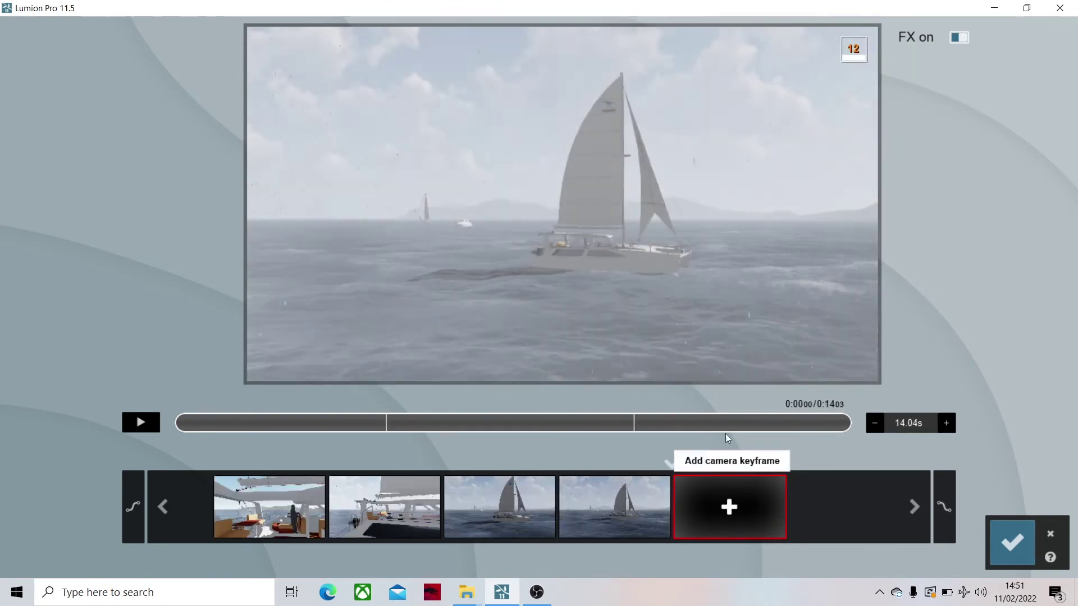
{"action": "key", "text": "s"}
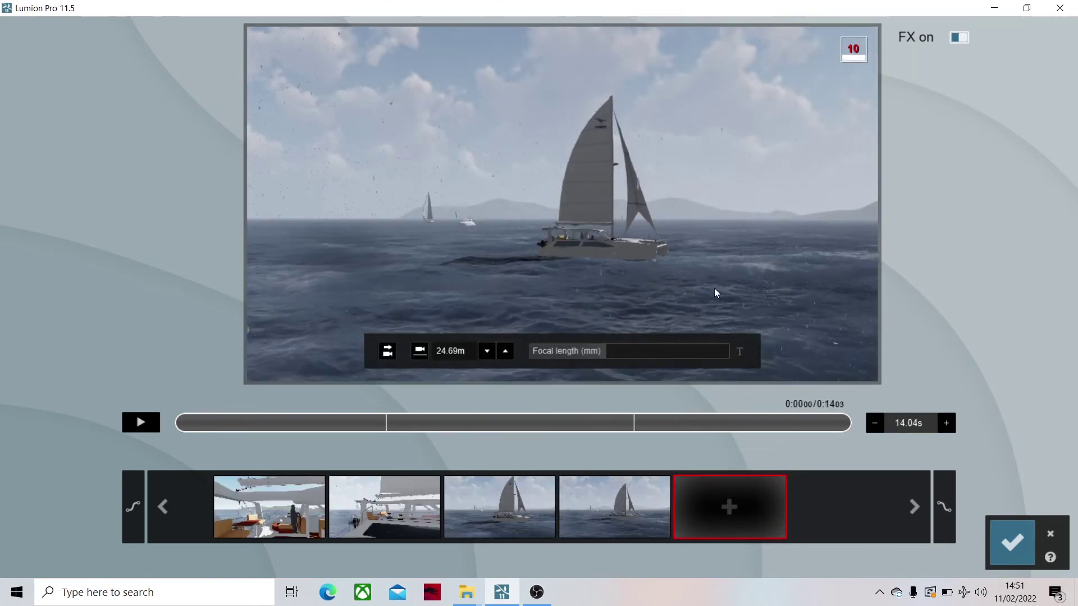
{"action": "left_click", "coordinate": [741, 521]}
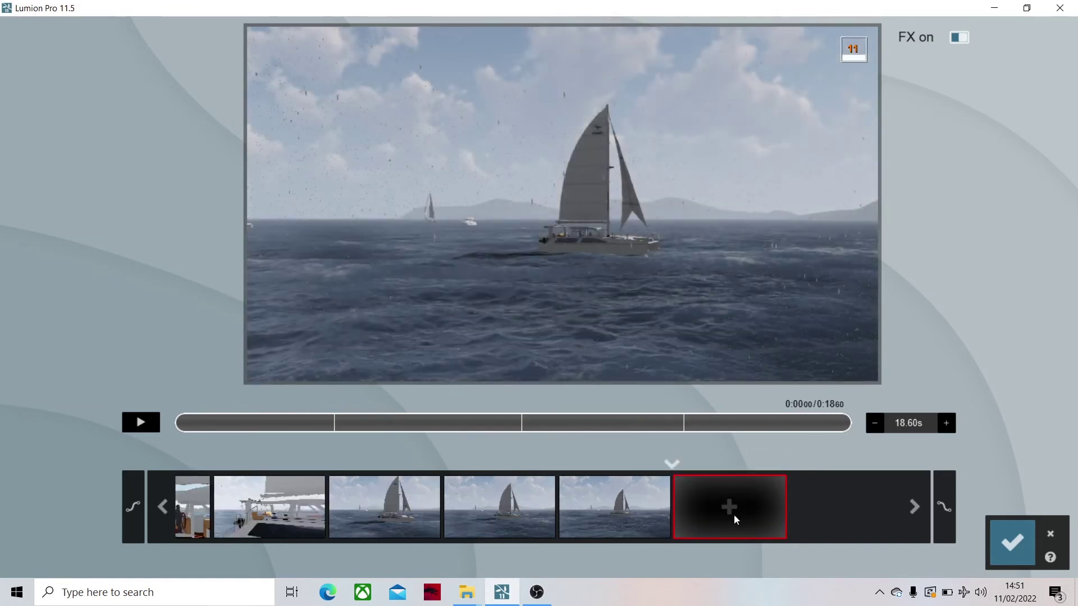
{"action": "left_click", "coordinate": [736, 516]}
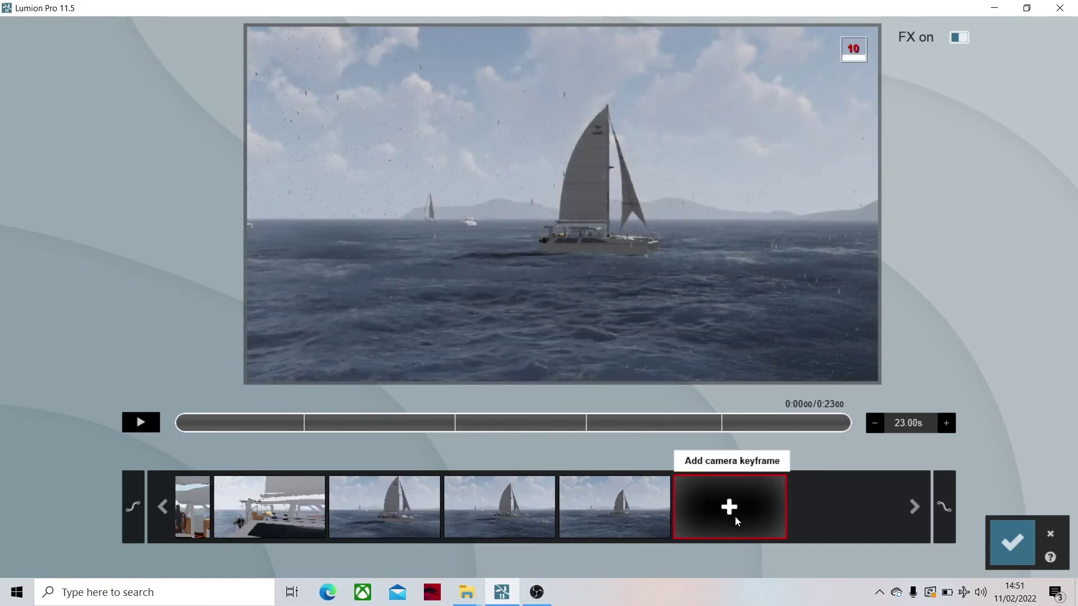
Raise the camera to look down over the boats, add a keyframe, back away further and add another
{"action": "key", "text": "s"}
{"action": "key", "text": "q"}
{"action": "key", "text": "s"}
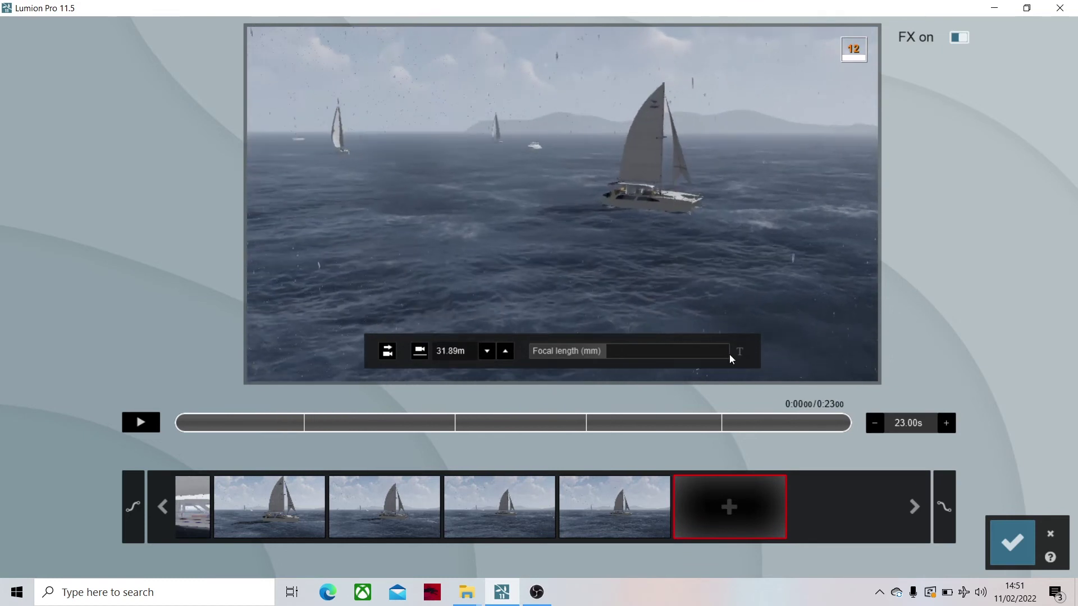
{"action": "left_click", "coordinate": [724, 520]}
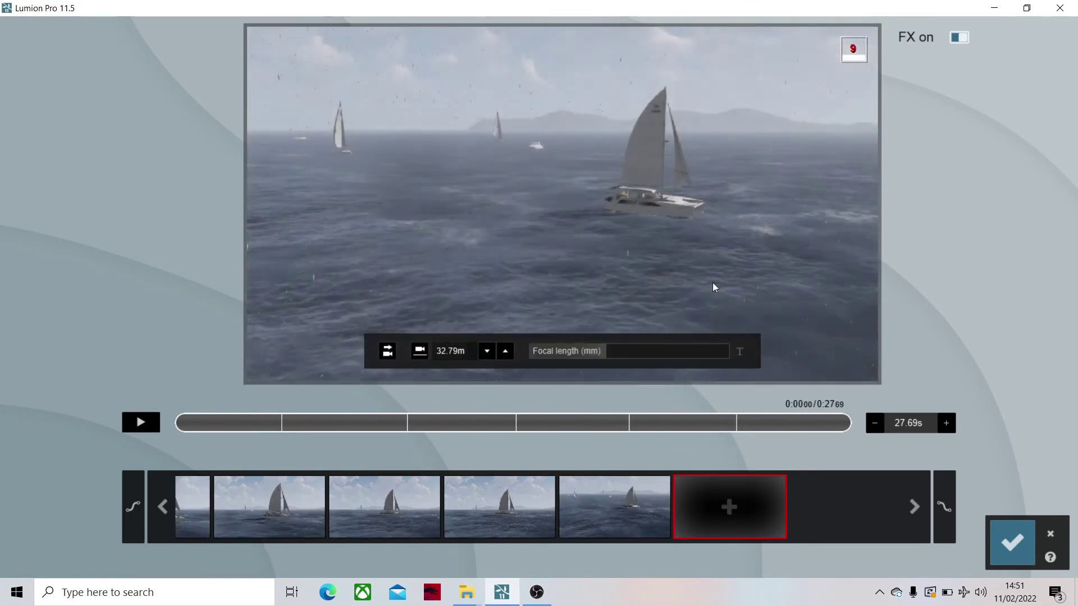
{"action": "left_click", "coordinate": [739, 507]}
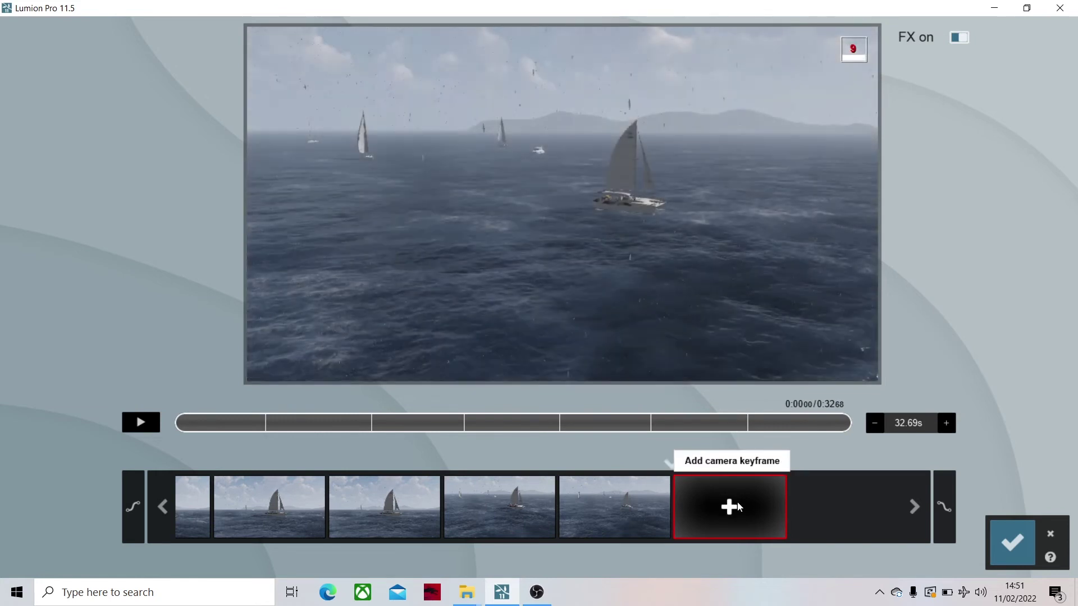
Add five more camera keyframes from the same elevated view, extending the clip to 54.69 s
{"action": "left_click", "coordinate": [738, 505]}
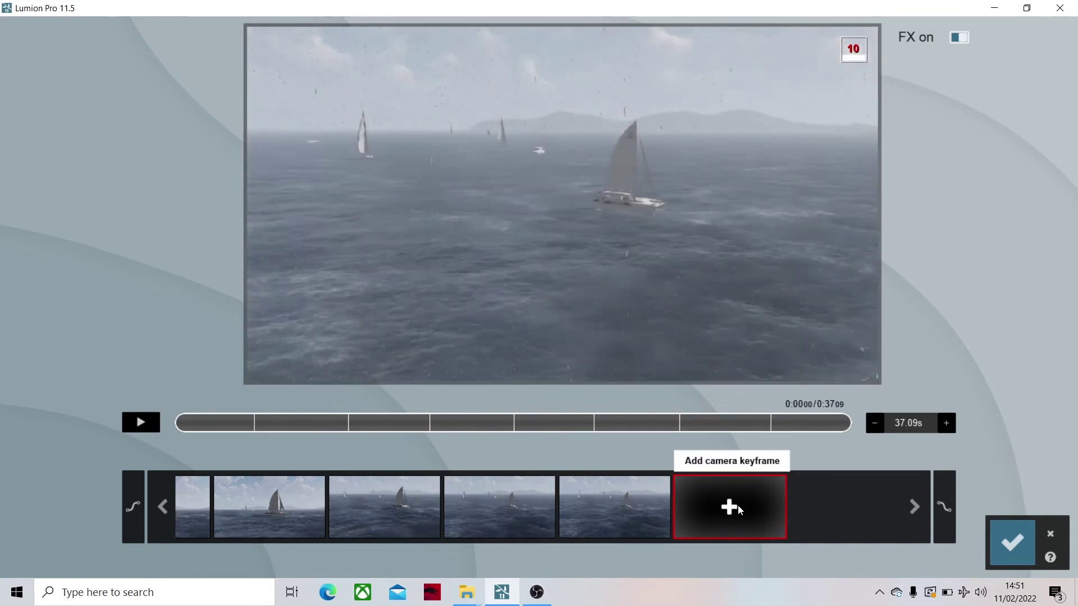
{"action": "left_click", "coordinate": [738, 507]}
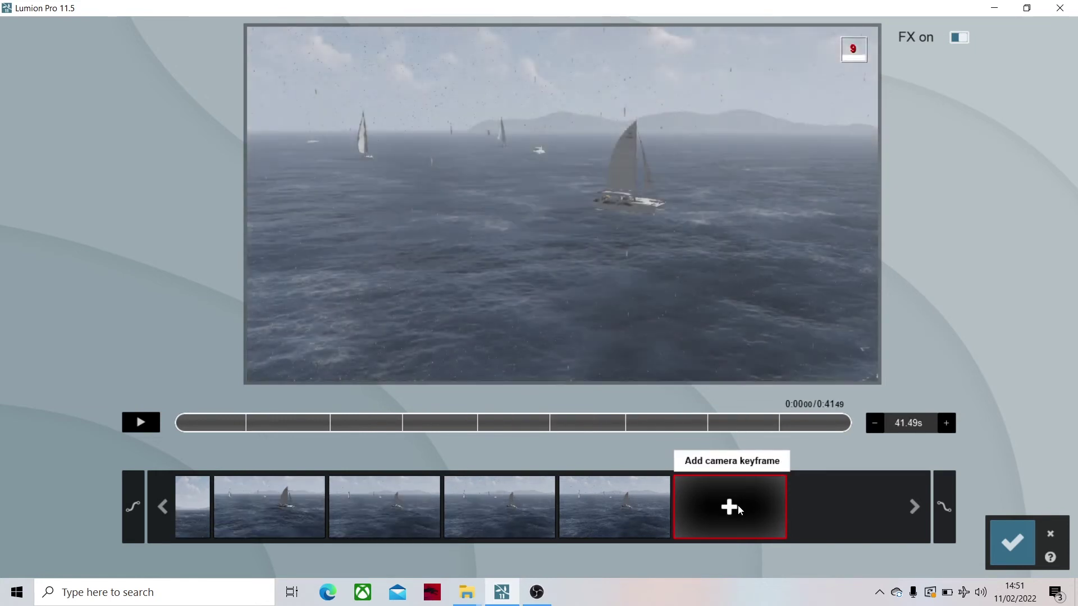
{"action": "left_click", "coordinate": [739, 509]}
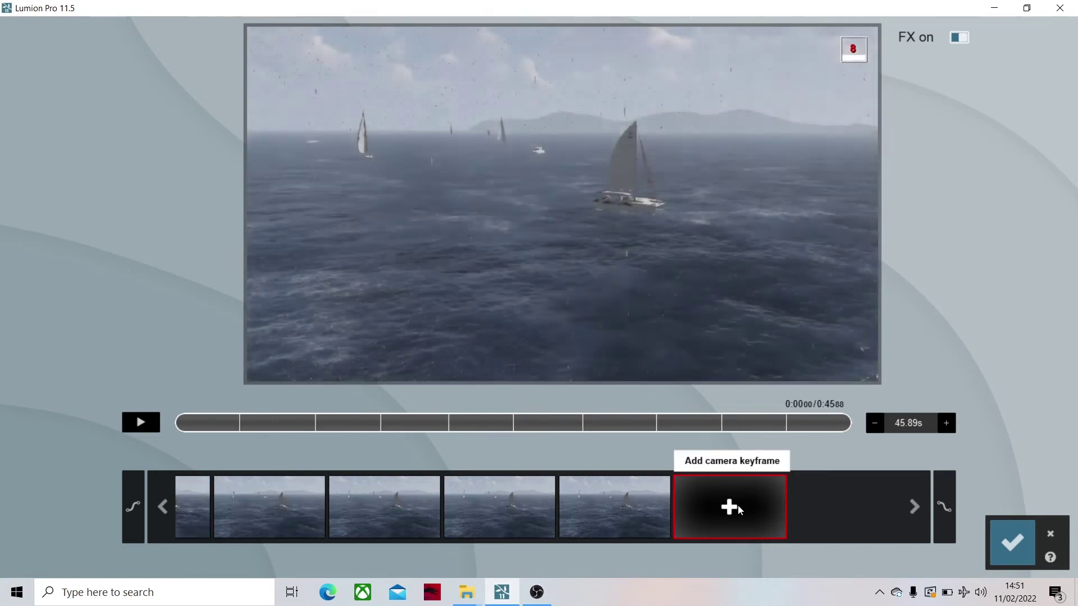
{"action": "left_click", "coordinate": [740, 509]}
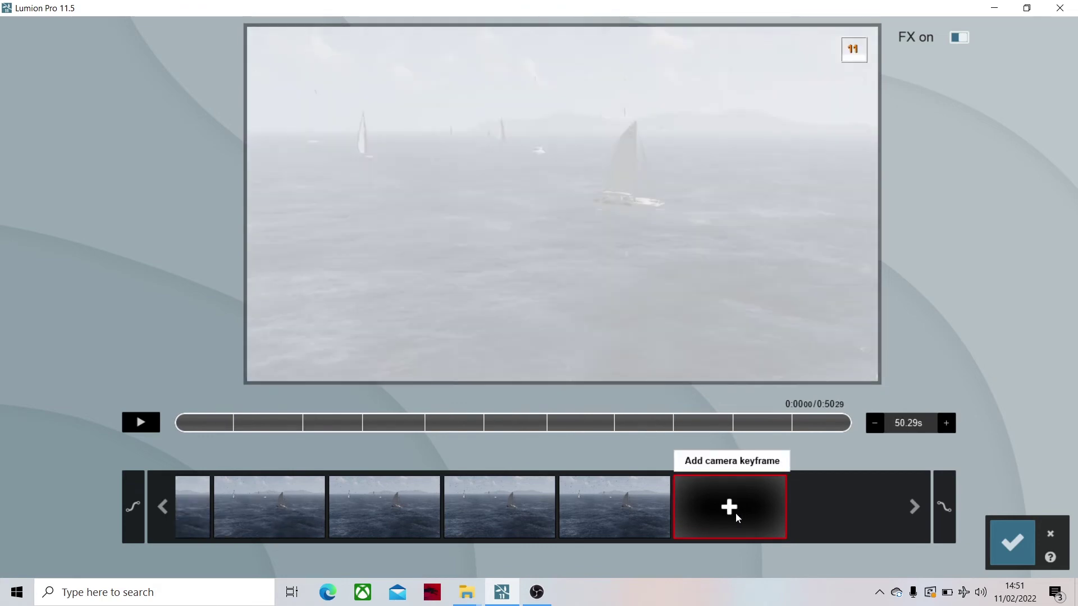
{"action": "left_click", "coordinate": [735, 513]}
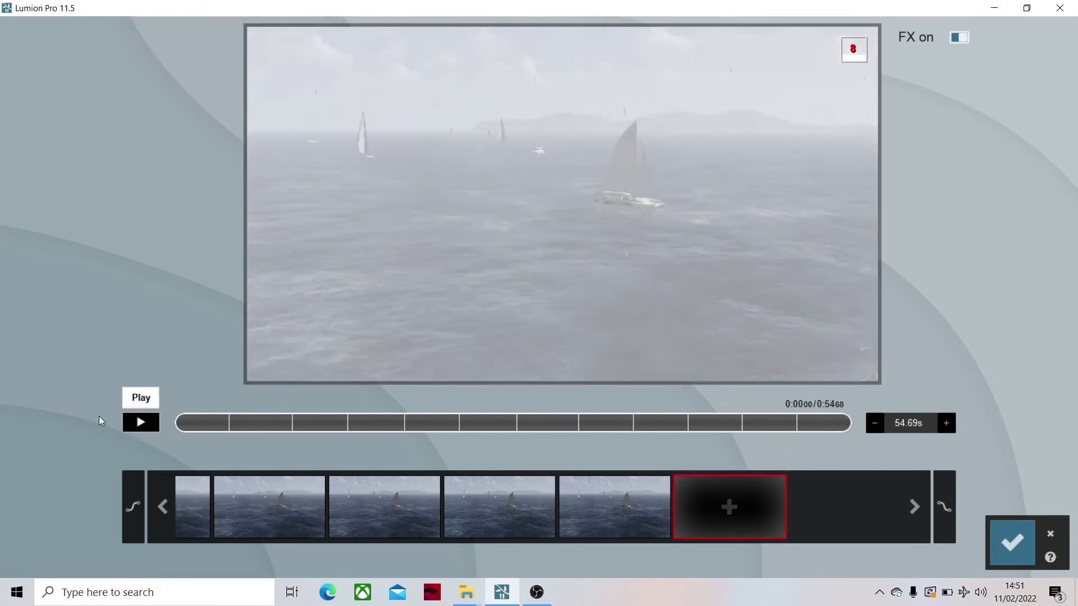
Play the rebuilt camera path from the start and pause it partway to check the catamaran's movement
{"action": "left_click", "coordinate": [140, 422]}
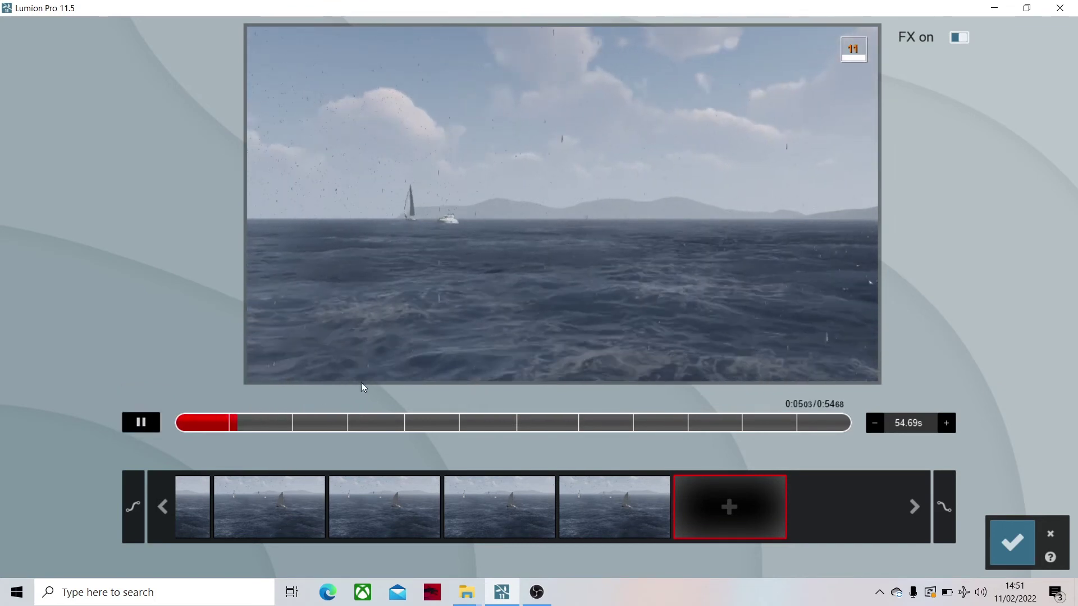
{"action": "mouse_move", "coordinate": [431, 339]}
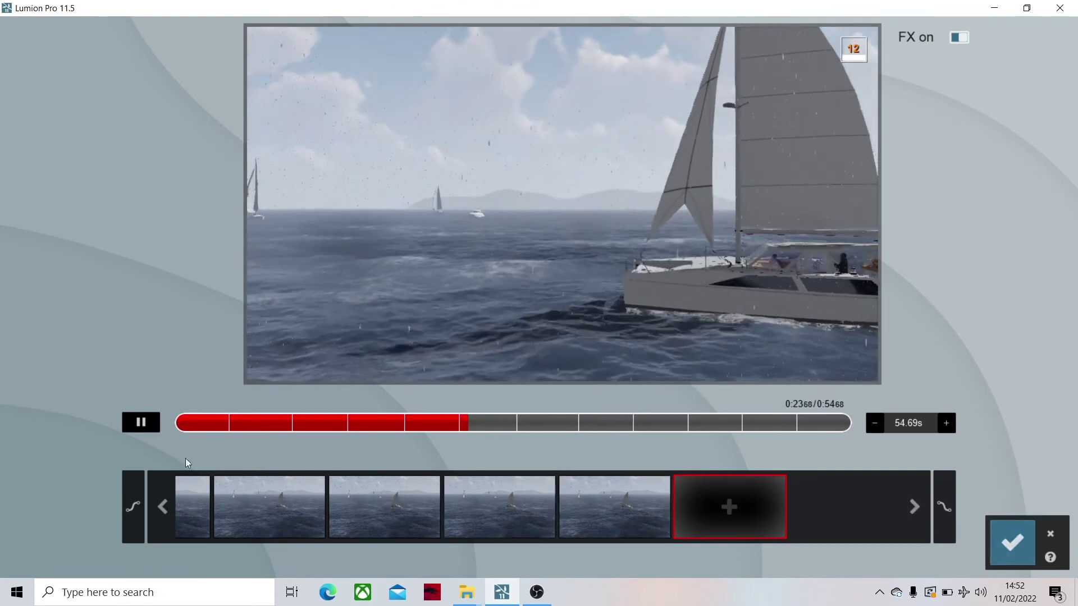
{"action": "left_click", "coordinate": [140, 422]}
Return to the start of the camera path and preview its first two keyframes
{"action": "left_click", "coordinate": [161, 506]}
{"action": "left_click", "coordinate": [160, 508]}
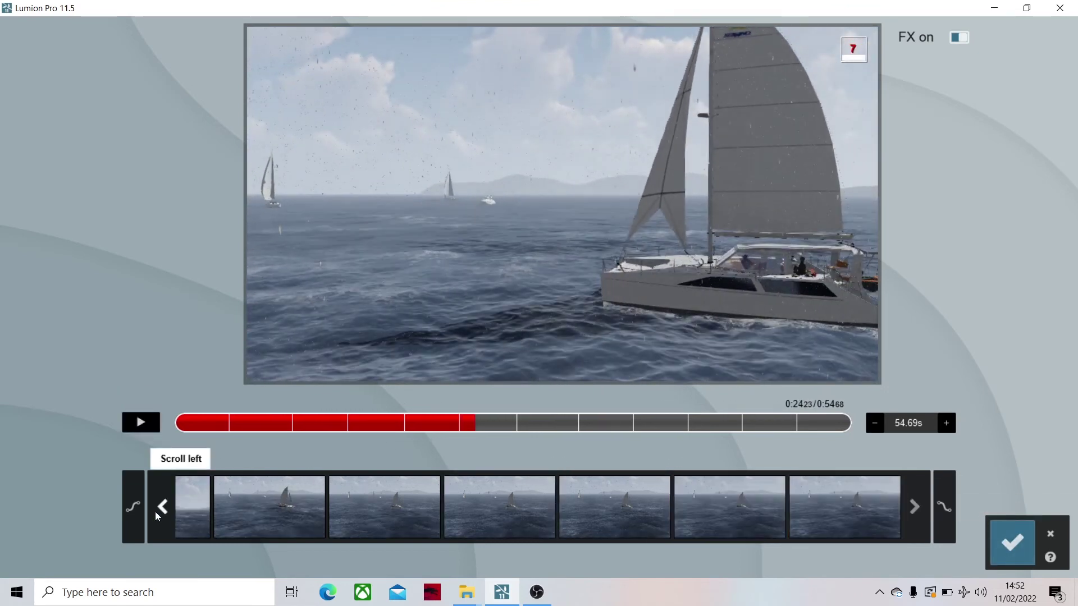
{"action": "left_click", "coordinate": [160, 507]}
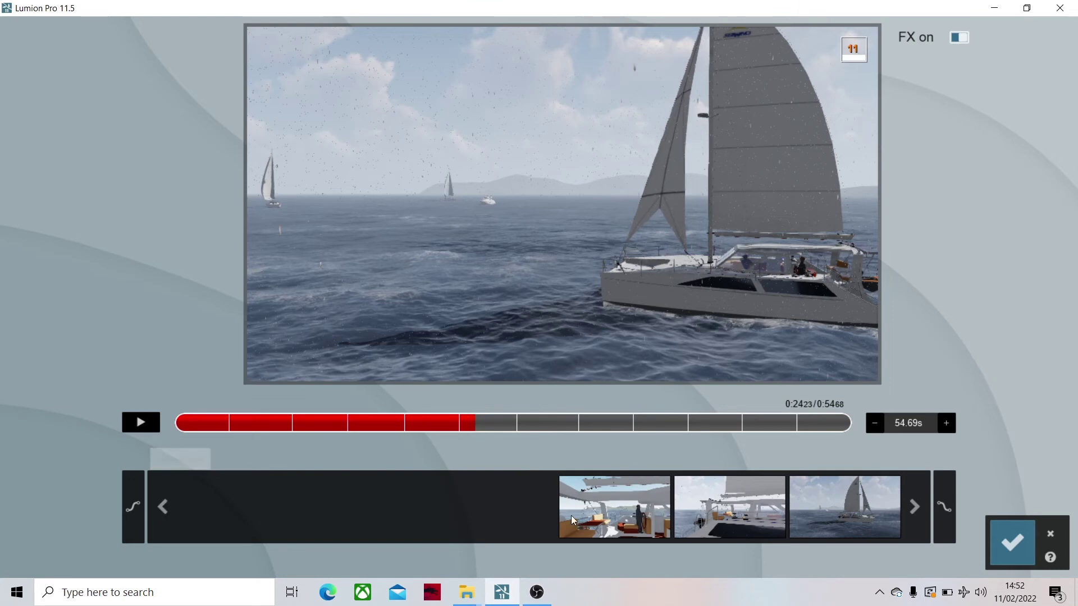
{"action": "left_click", "coordinate": [617, 508]}
{"action": "left_click", "coordinate": [706, 518]}
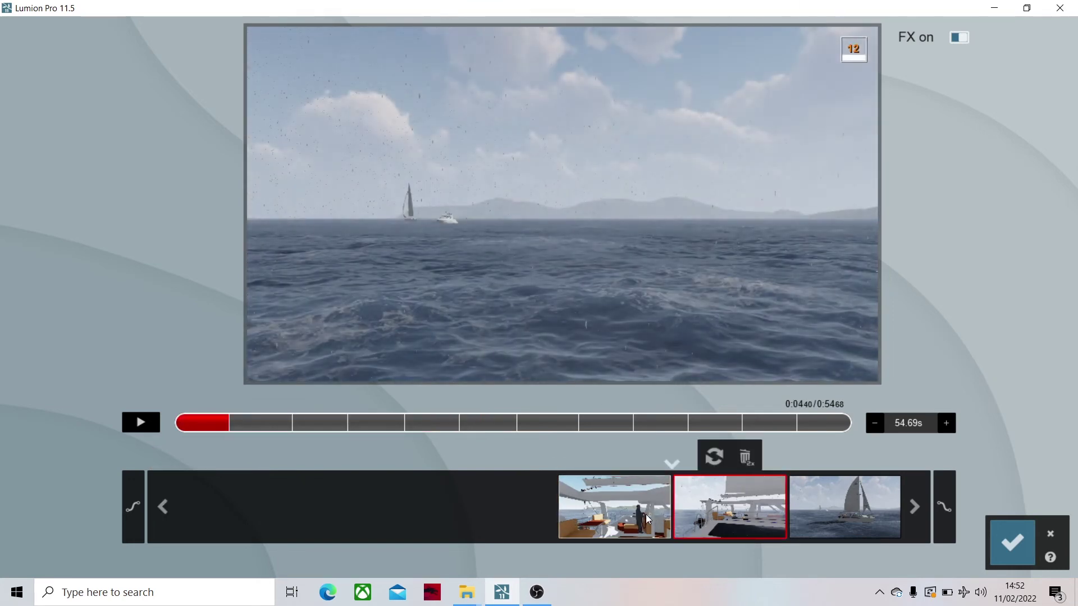
{"action": "left_click", "coordinate": [645, 514]}
{"action": "mouse_move", "coordinate": [645, 306]}
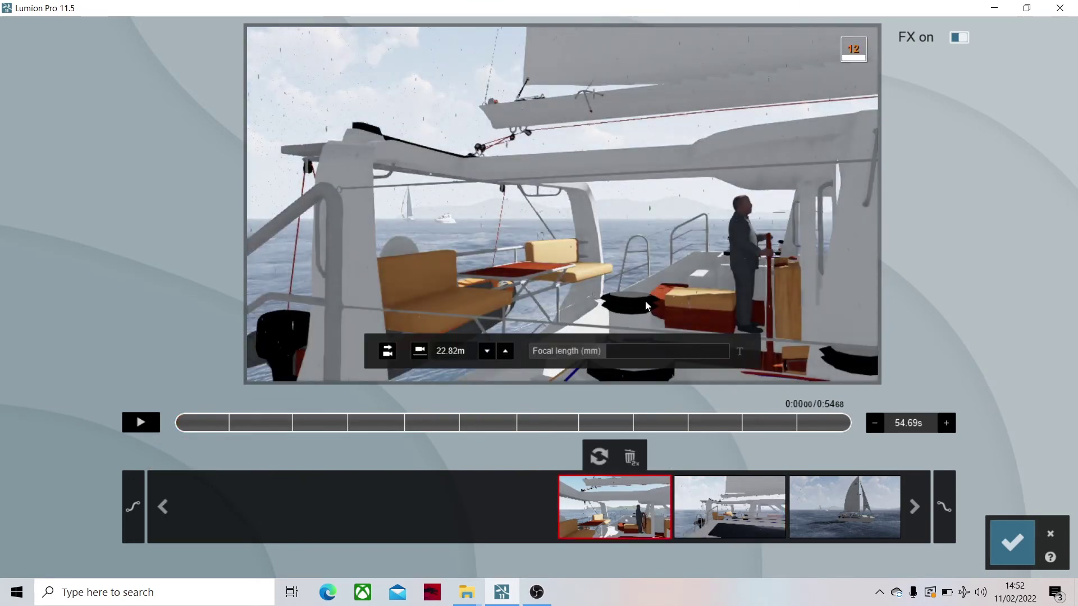
{"action": "key", "text": "s"}
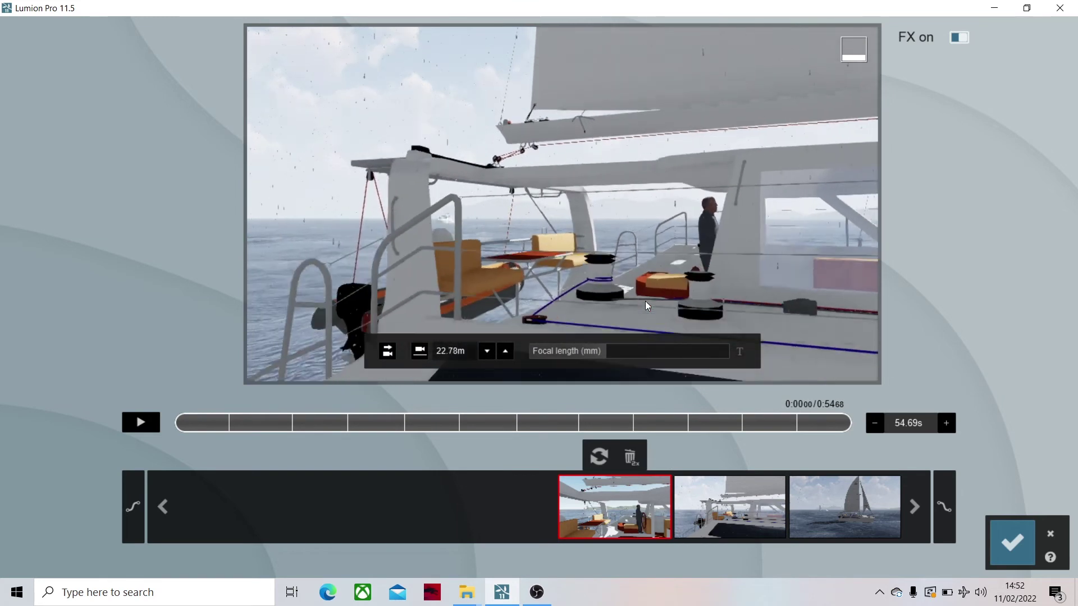
{"action": "key", "text": "q"}
{"action": "key", "text": "s"}
{"action": "key", "text": "e"}
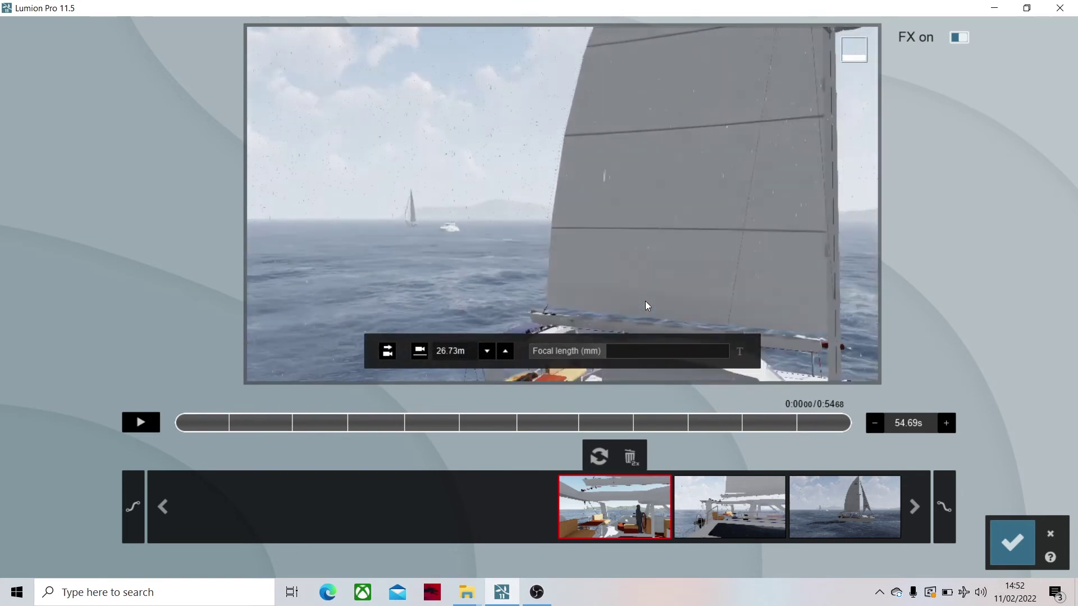
{"action": "key", "text": "s"}
{"action": "key", "text": "q"}
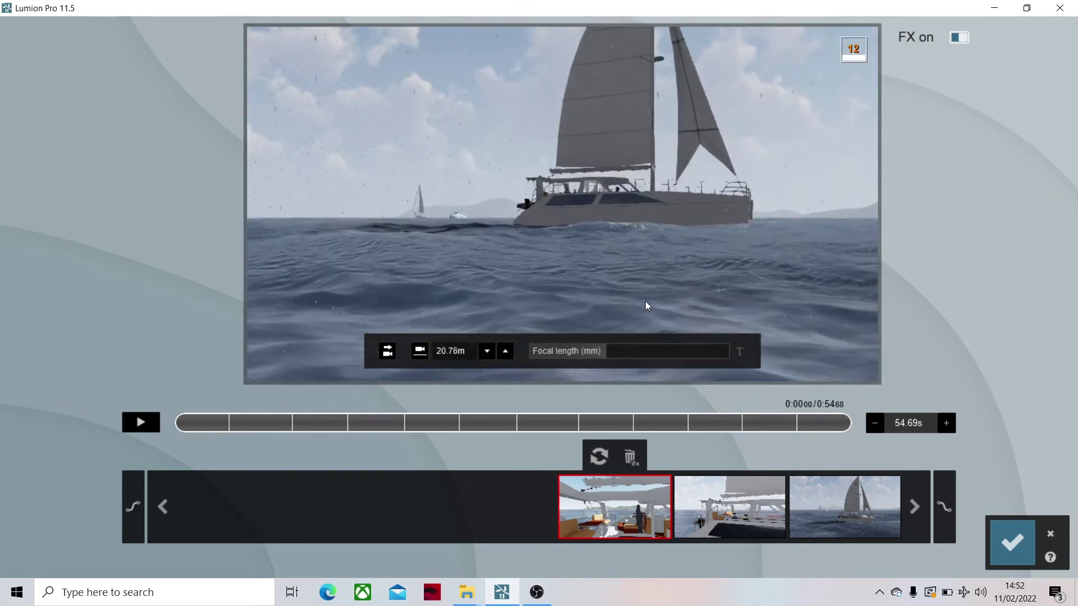
{"action": "key", "text": "s"}
{"action": "key", "text": "q"}
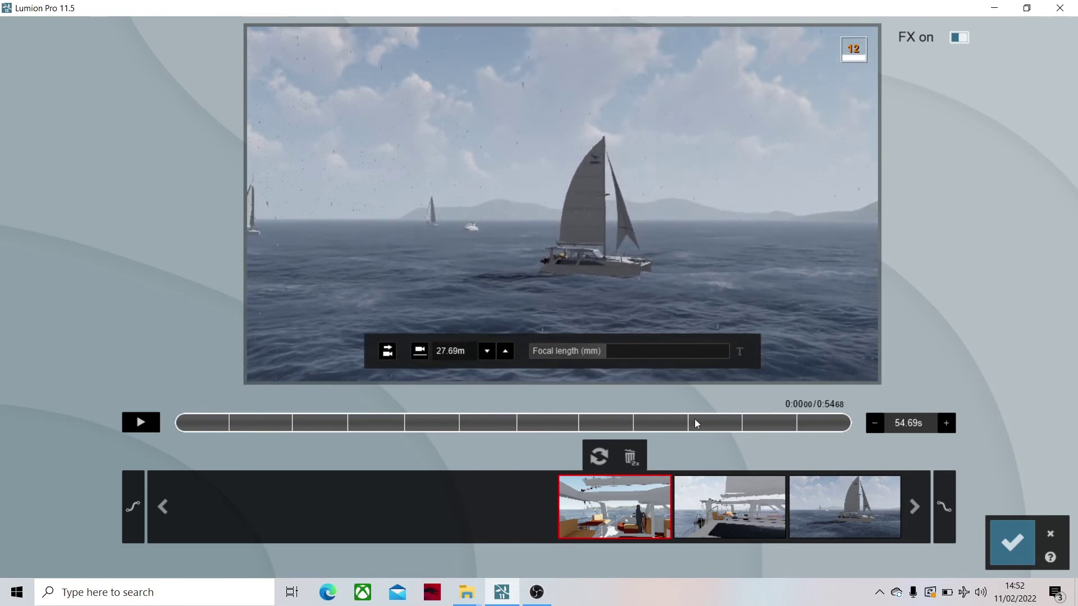
Update the second camera keyframe with a pulled-back view of the whole catamaran and delete the third keyframe
{"action": "left_click", "coordinate": [729, 512]}
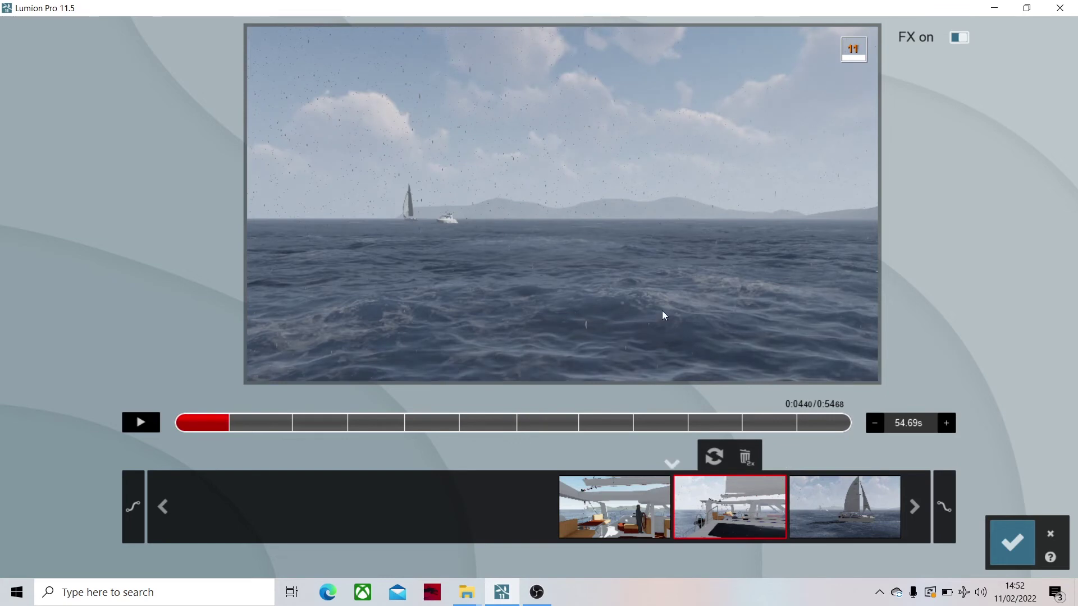
{"action": "key", "text": "s"}
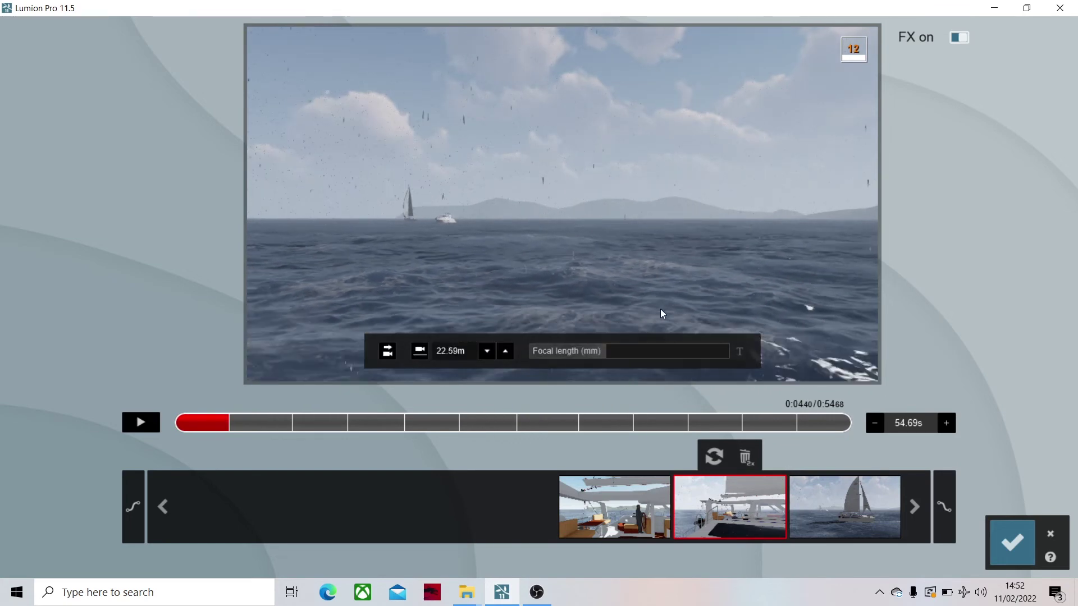
{"action": "key", "text": "s"}
{"action": "key", "text": "q"}
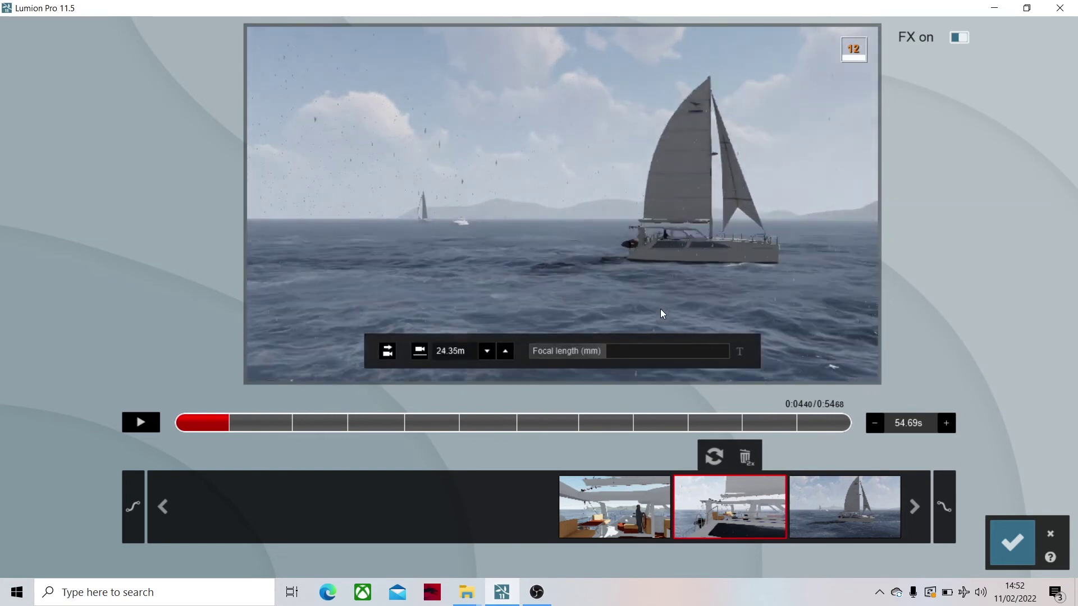
{"action": "left_click", "coordinate": [722, 463]}
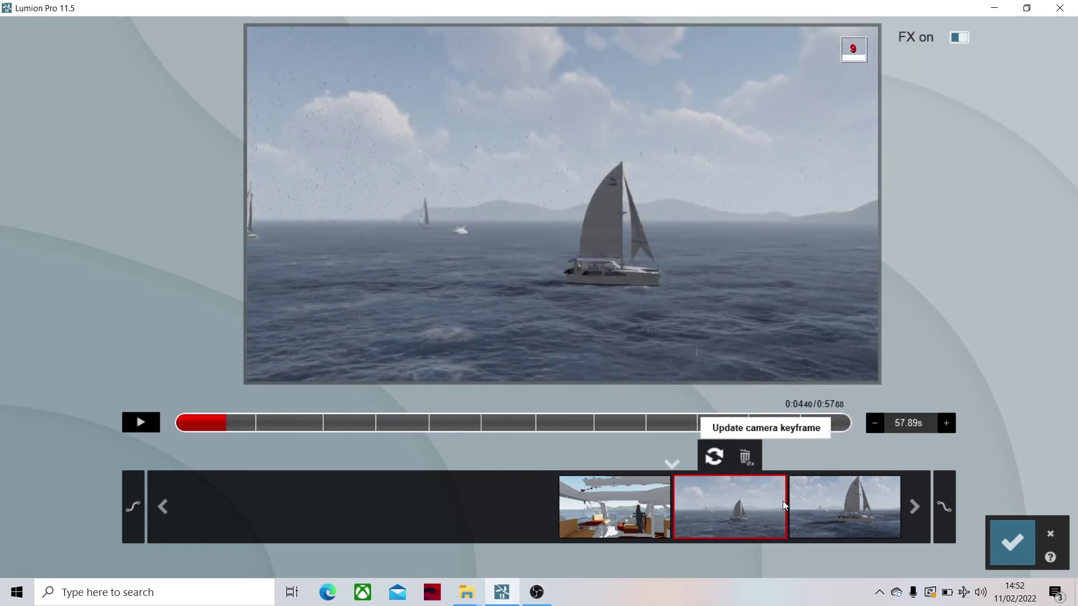
{"action": "left_click", "coordinate": [819, 515]}
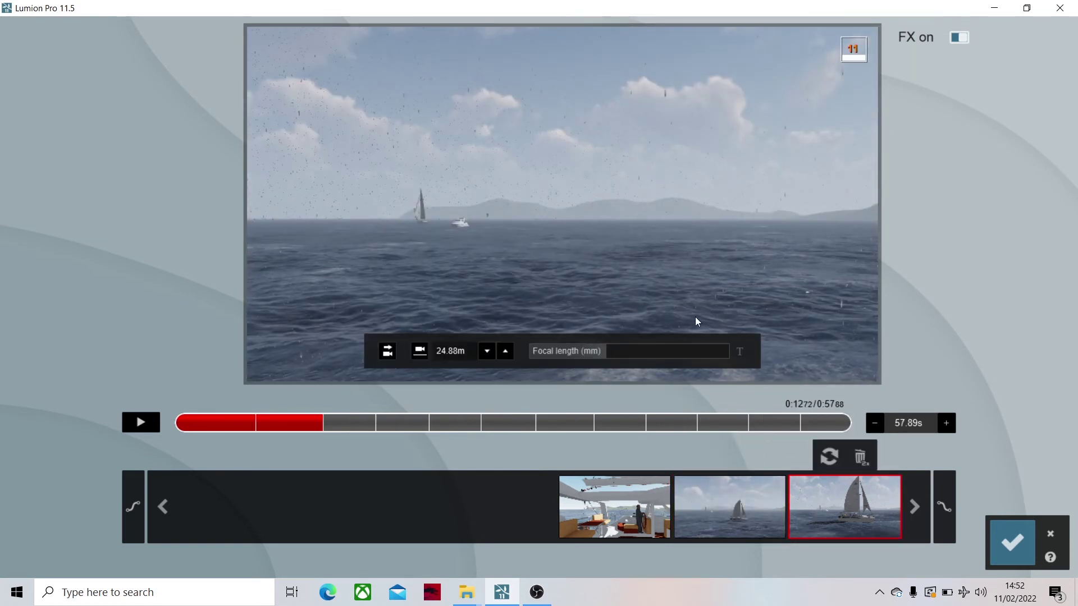
{"action": "left_click", "coordinate": [861, 457]}
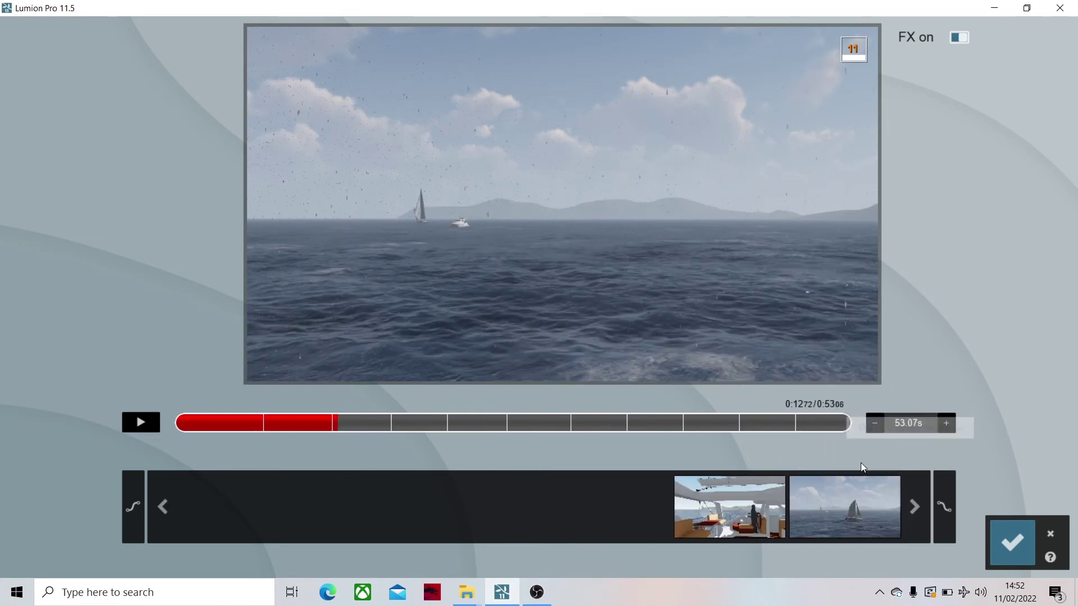
From the second keyframe, back the camera further away and higher, and insert a new keyframe right after it with that wider view
{"action": "left_click", "coordinate": [842, 486]}
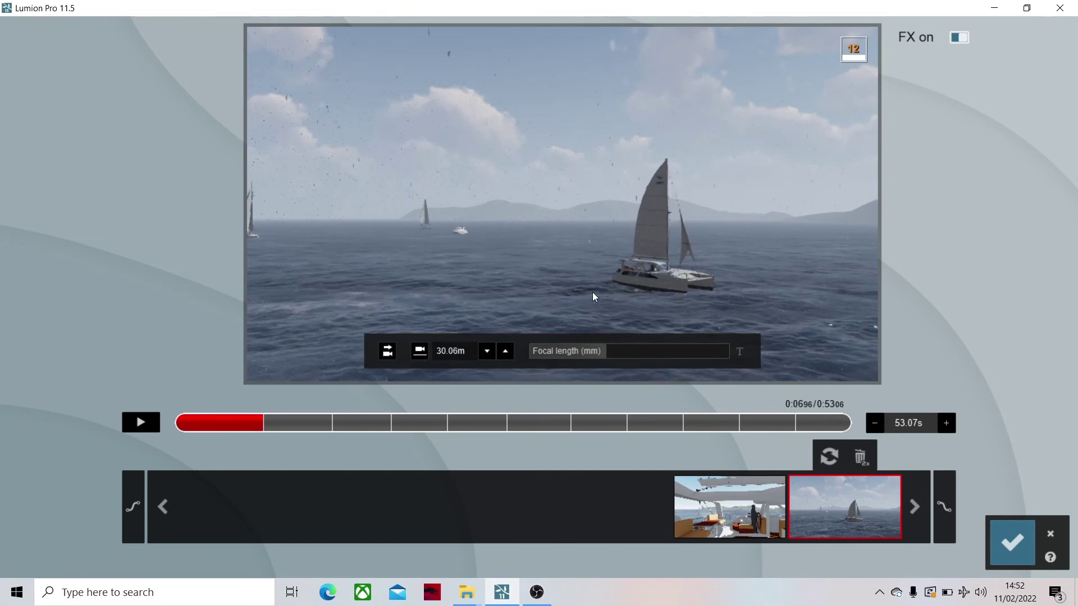
{"action": "key", "text": "s"}
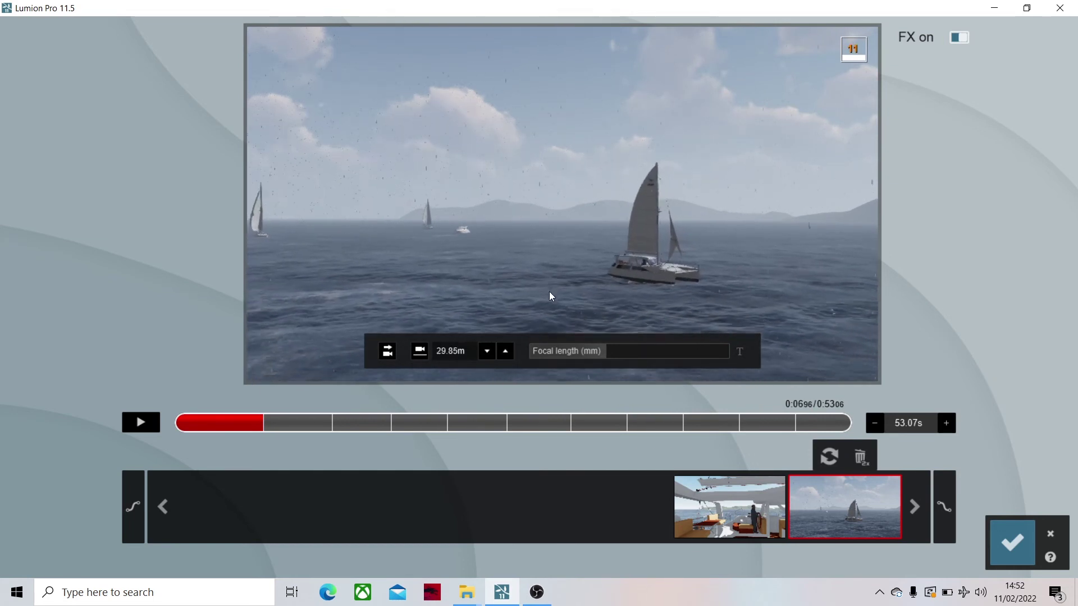
{"action": "key", "text": "q"}
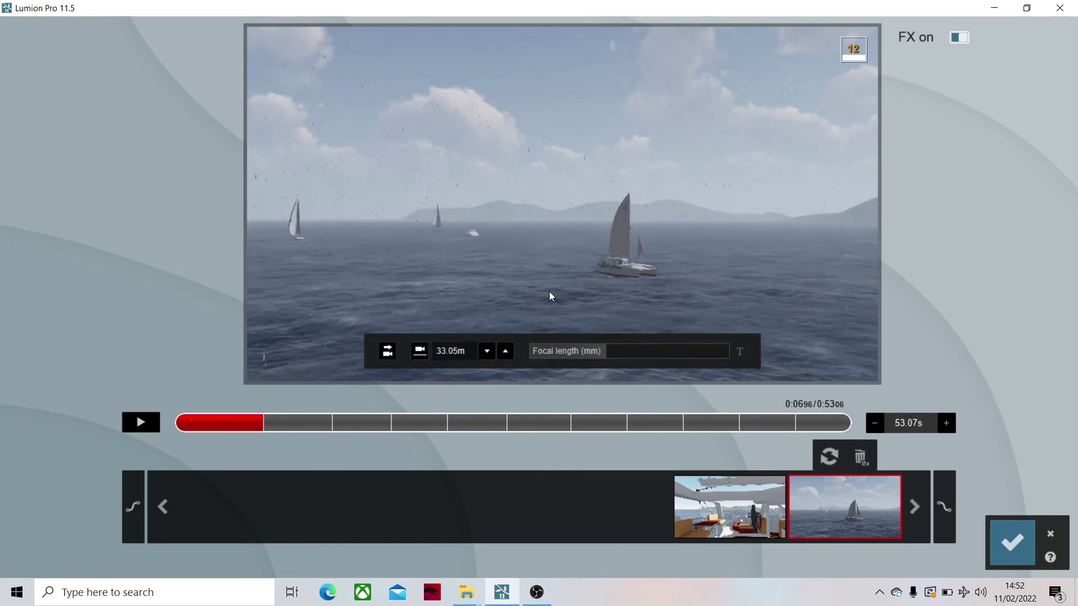
{"action": "left_click", "coordinate": [912, 502]}
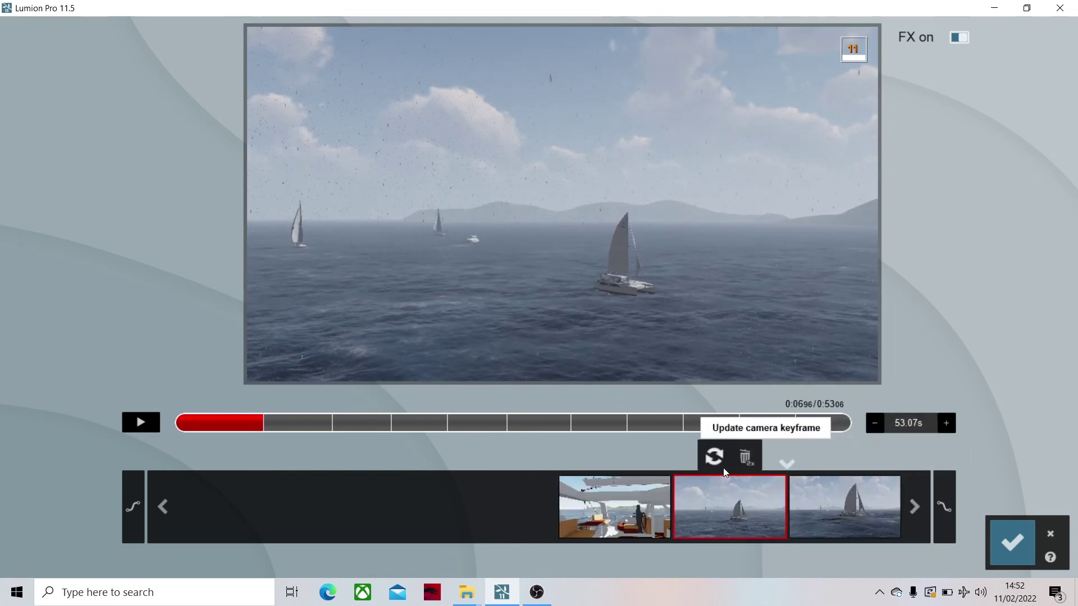
{"action": "left_click", "coordinate": [787, 465]}
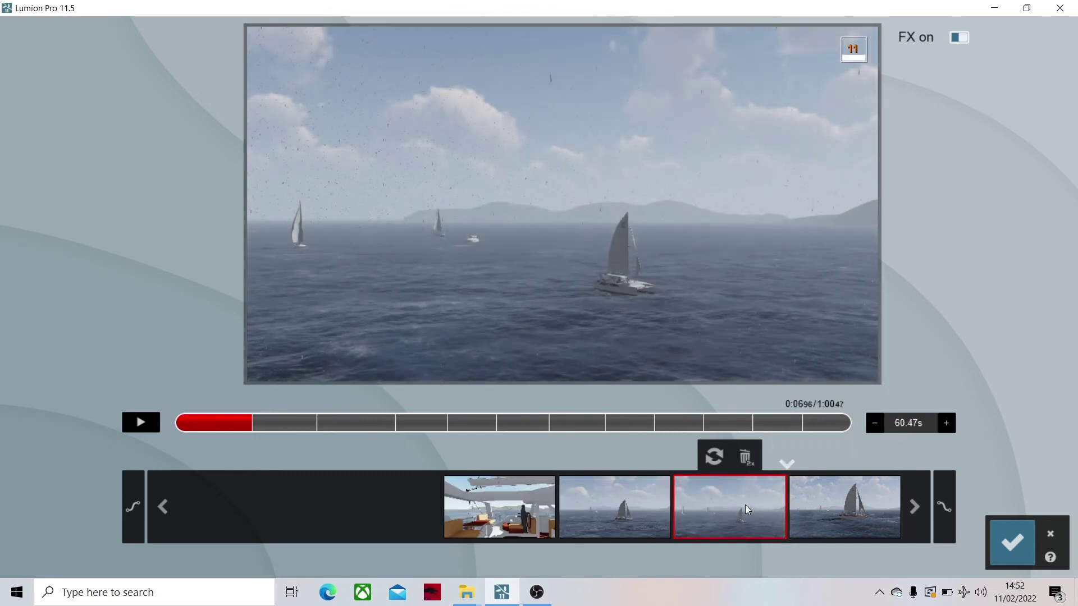
Delete the closer-view keyframe that follows the inserted wide view and select the inserted keyframe
{"action": "left_click", "coordinate": [810, 503]}
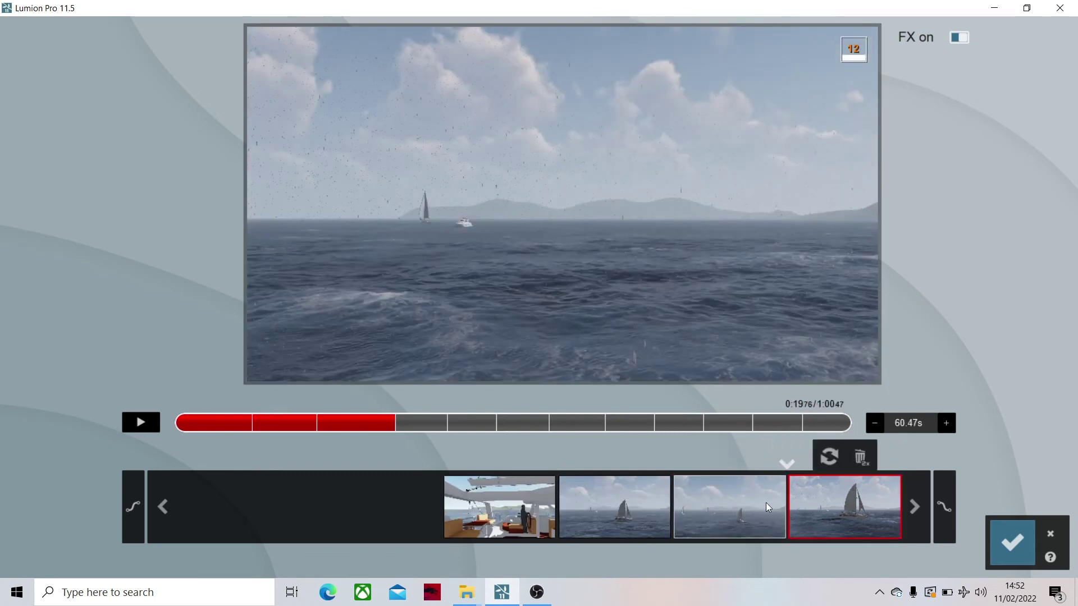
{"action": "left_click", "coordinate": [766, 503]}
{"action": "left_click", "coordinate": [805, 495]}
{"action": "left_click", "coordinate": [865, 459]}
{"action": "left_click", "coordinate": [814, 501]}
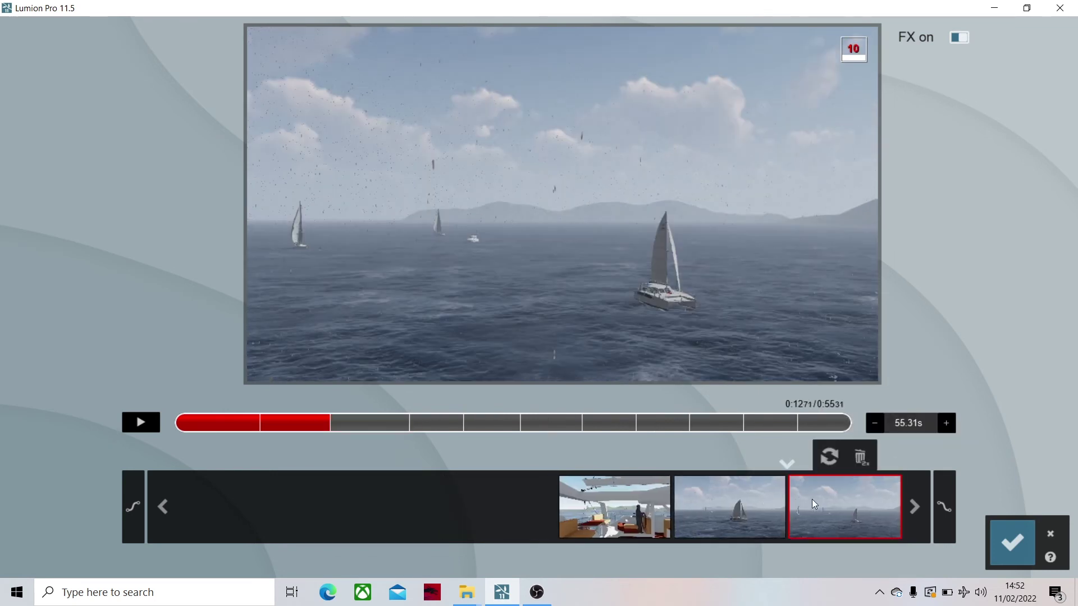
Delete the two remaining closer-view keyframes and the first elevated-view keyframe from the camera path
{"action": "left_click", "coordinate": [913, 507]}
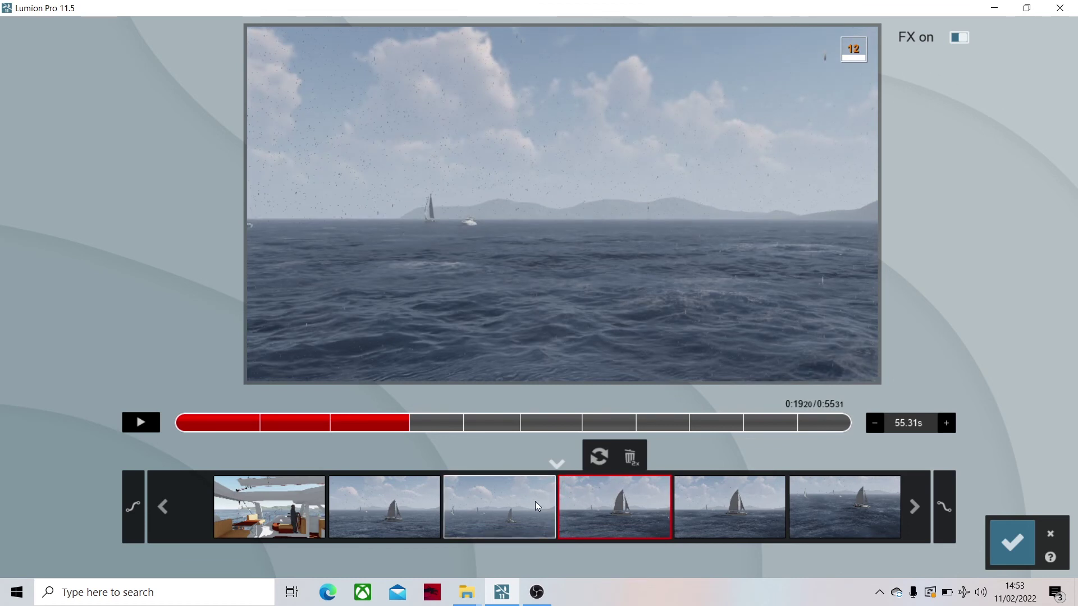
{"action": "left_click", "coordinate": [645, 482]}
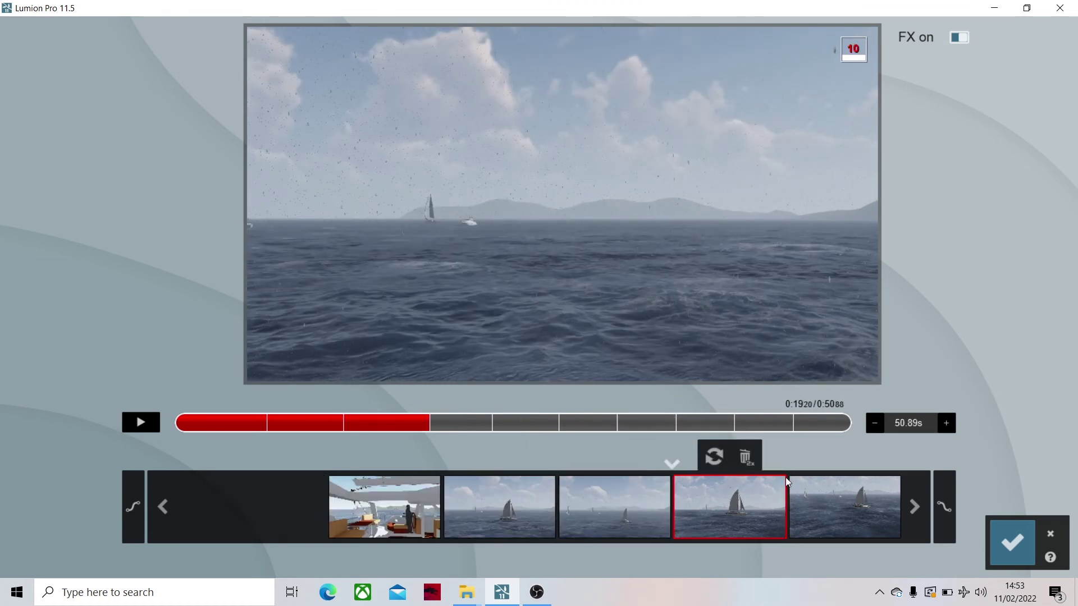
{"action": "left_click", "coordinate": [836, 496]}
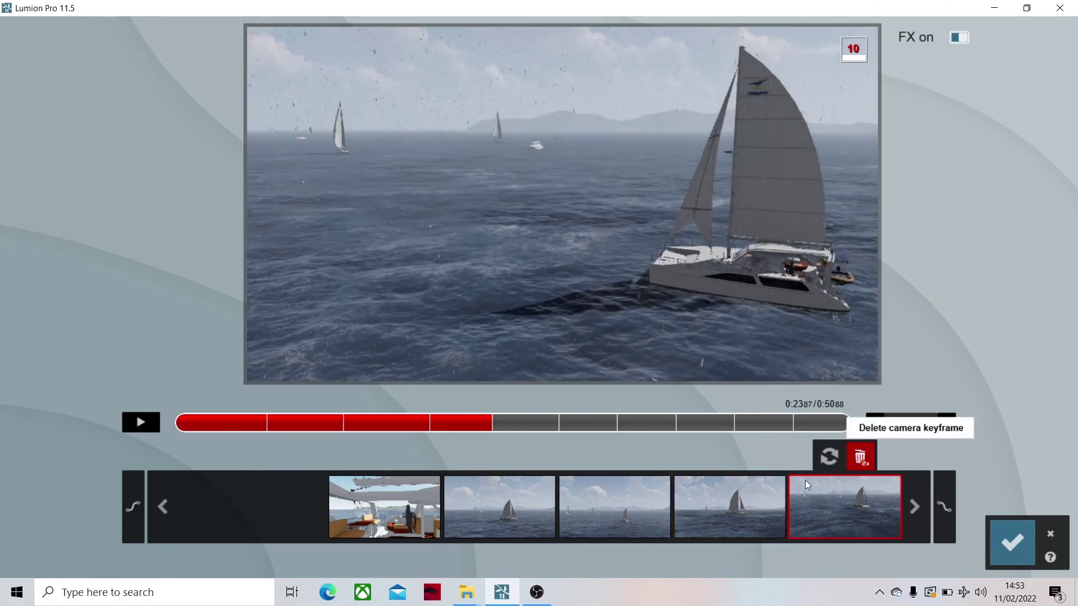
{"action": "left_click", "coordinate": [861, 457]}
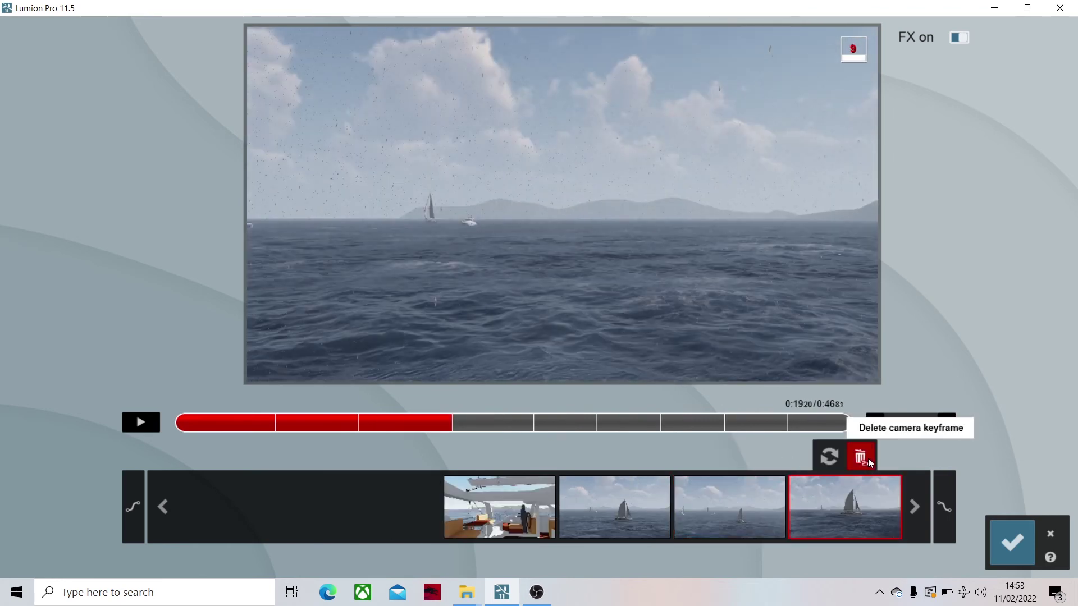
{"action": "left_click", "coordinate": [867, 458]}
Delete three more of the elevated-view keyframes, shortening the clip to 26.38 s
{"action": "left_click", "coordinate": [914, 507]}
{"action": "left_click", "coordinate": [914, 507]}
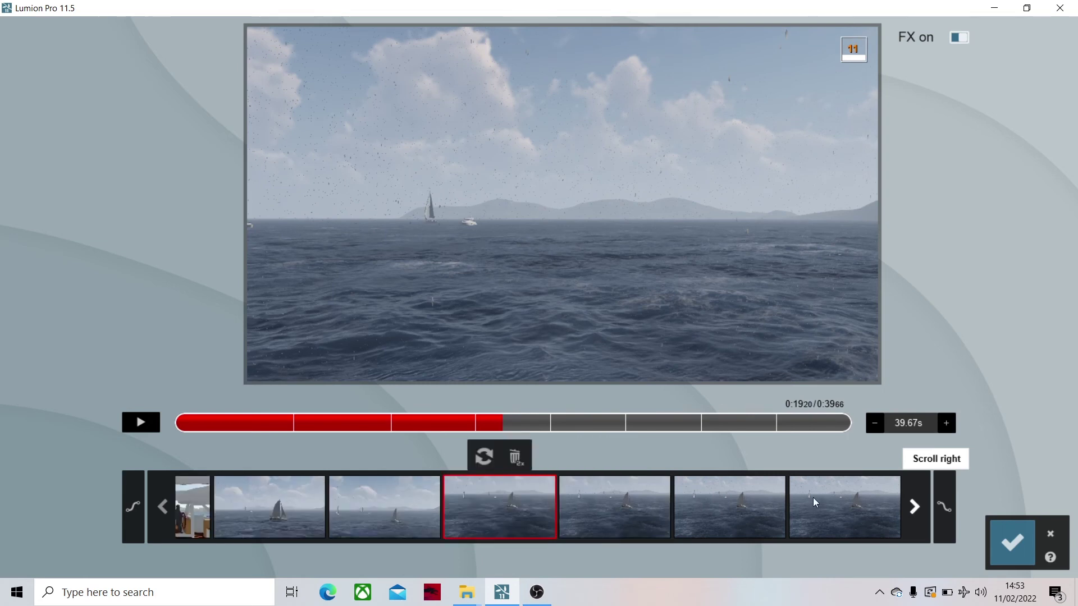
{"action": "left_click", "coordinate": [519, 457]}
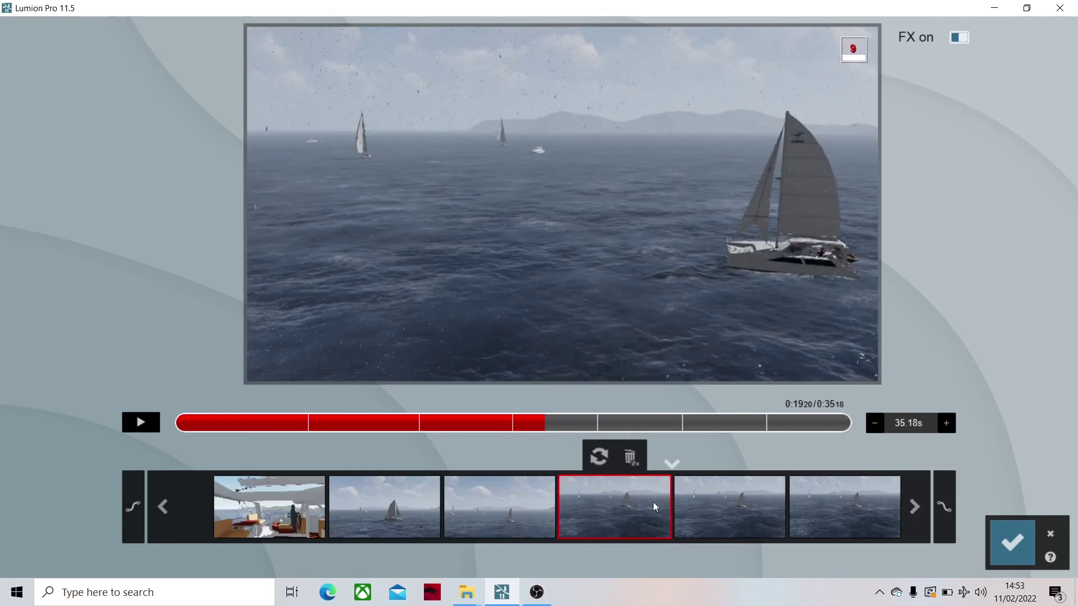
{"action": "left_click", "coordinate": [705, 501]}
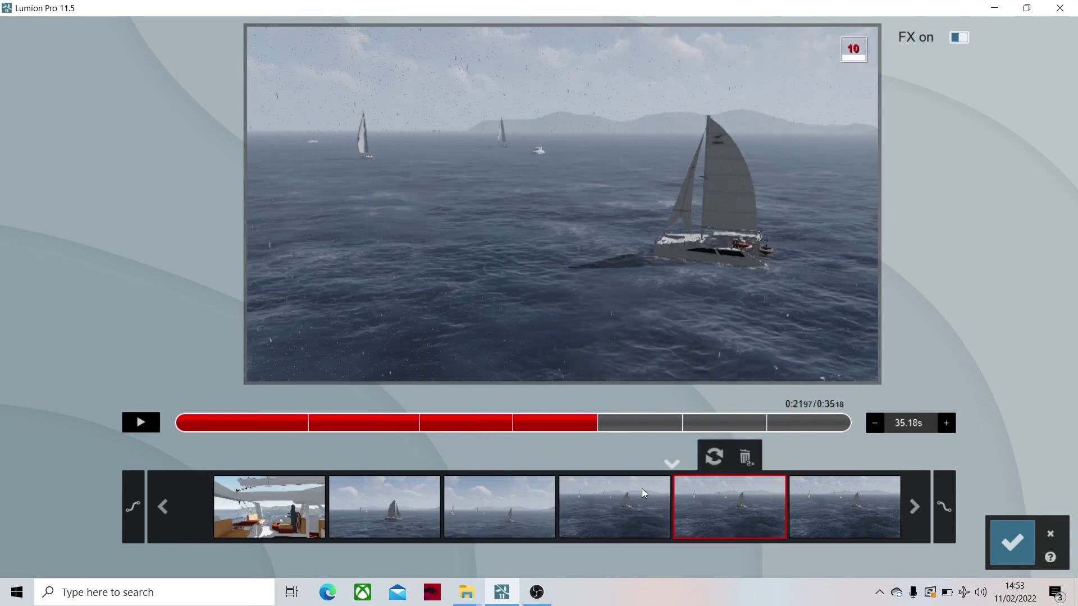
{"action": "left_click", "coordinate": [641, 489]}
{"action": "left_click", "coordinate": [631, 458]}
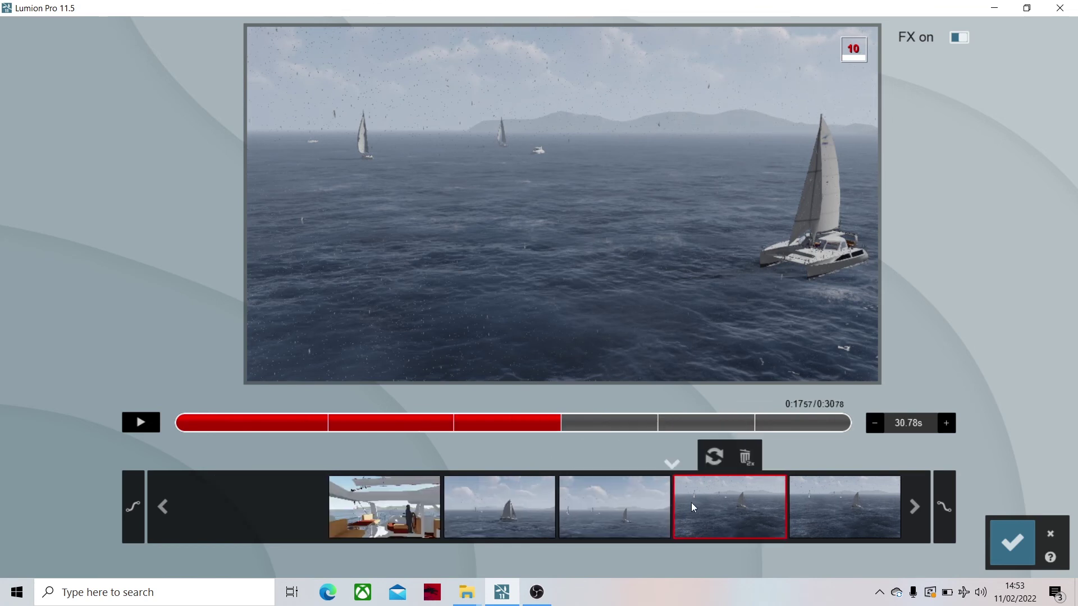
{"action": "left_click", "coordinate": [742, 456]}
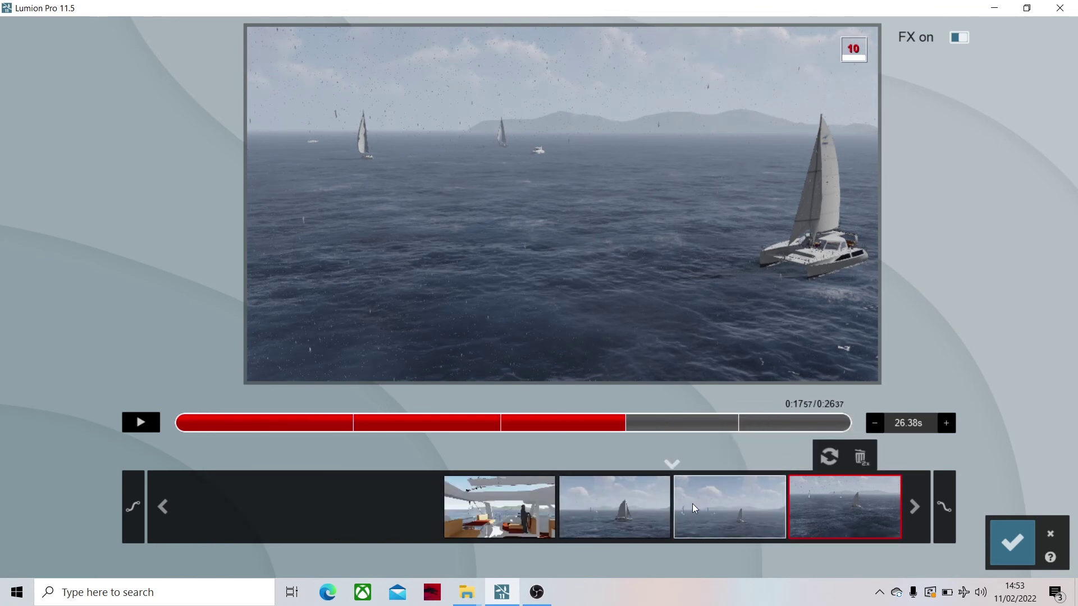
Insert two keyframes with the same wide view after the third keyframe and update each of them
{"action": "left_click", "coordinate": [744, 481]}
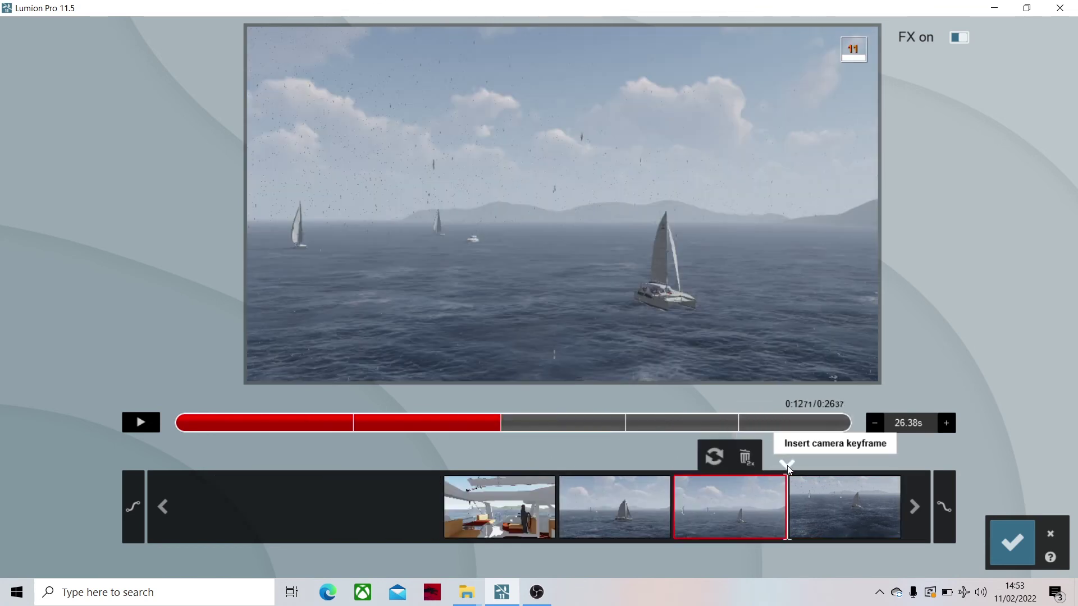
{"action": "left_click", "coordinate": [787, 466]}
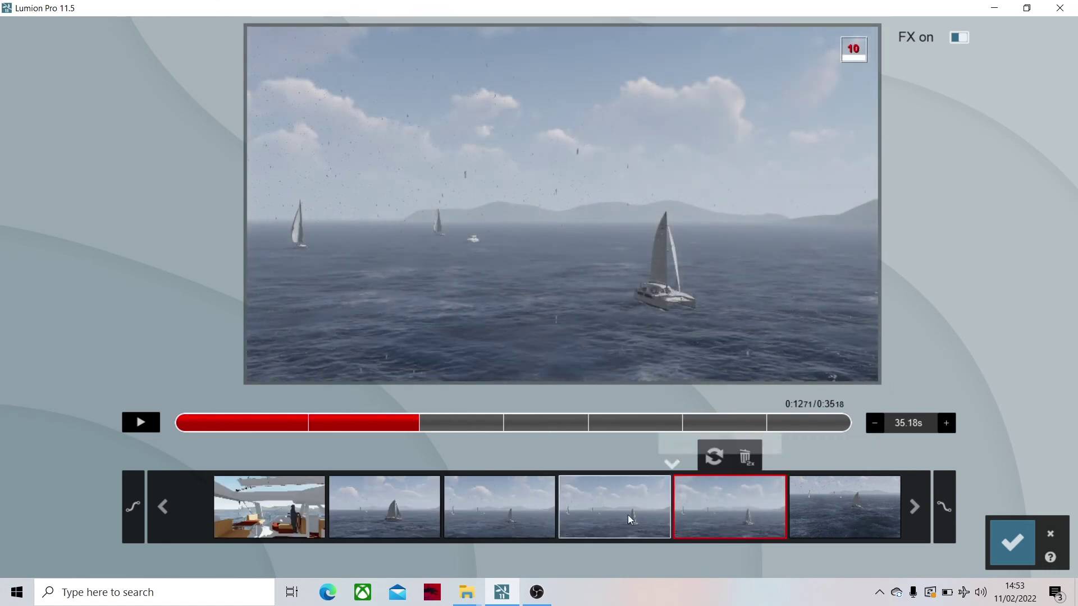
{"action": "left_click", "coordinate": [625, 509]}
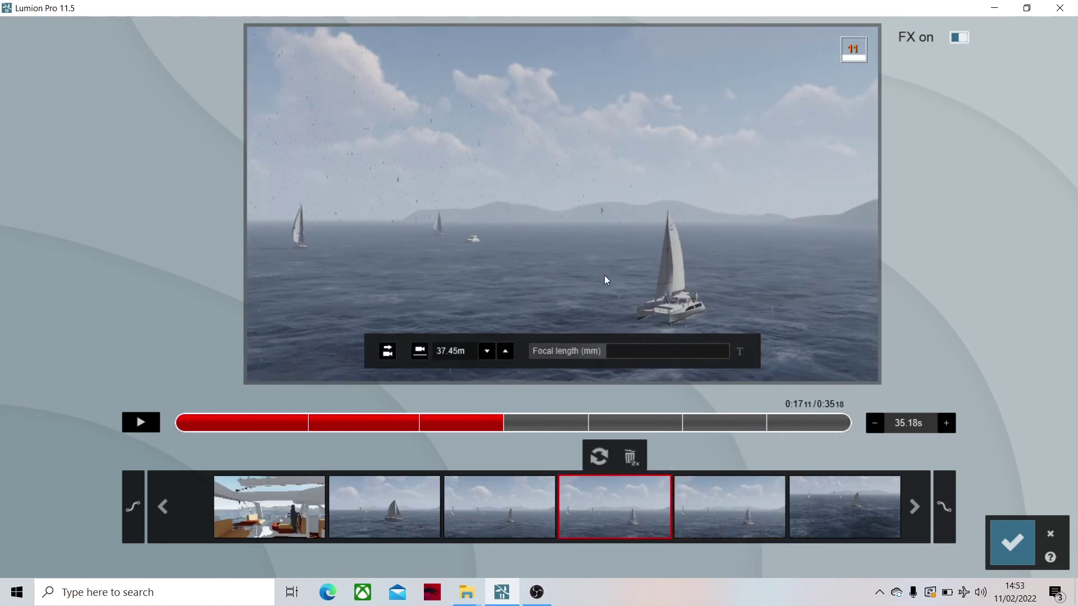
{"action": "left_click", "coordinate": [604, 457]}
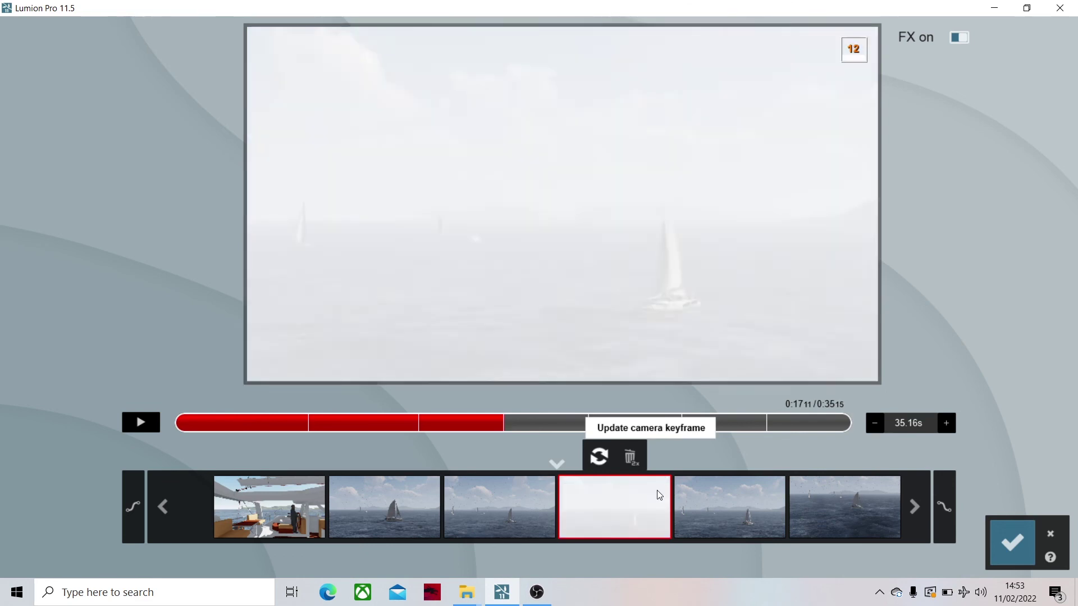
{"action": "left_click", "coordinate": [715, 498]}
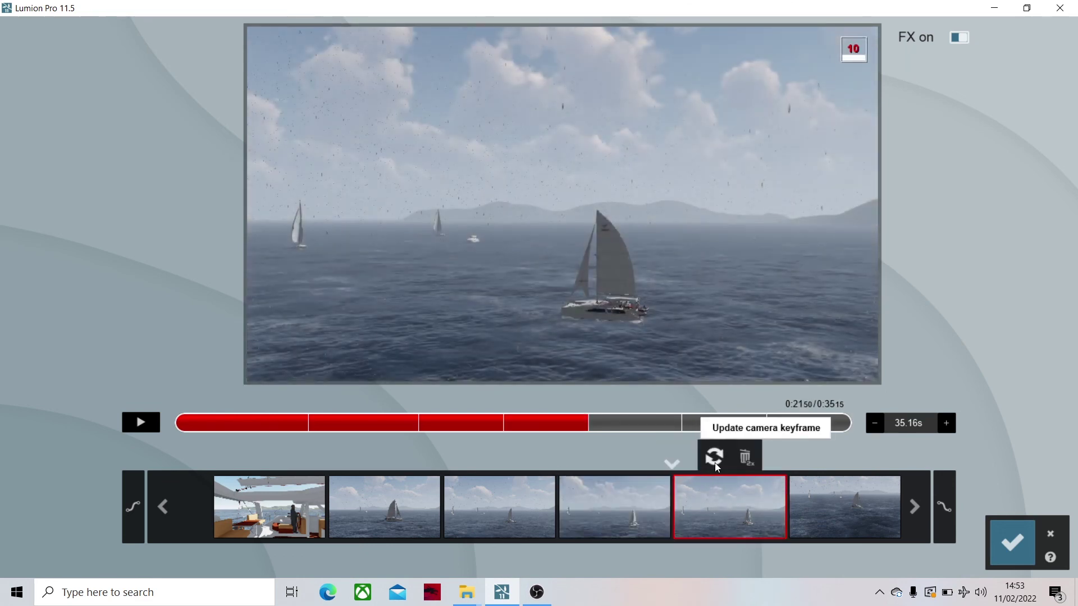
{"action": "left_click", "coordinate": [716, 463]}
{"action": "left_click", "coordinate": [827, 514]}
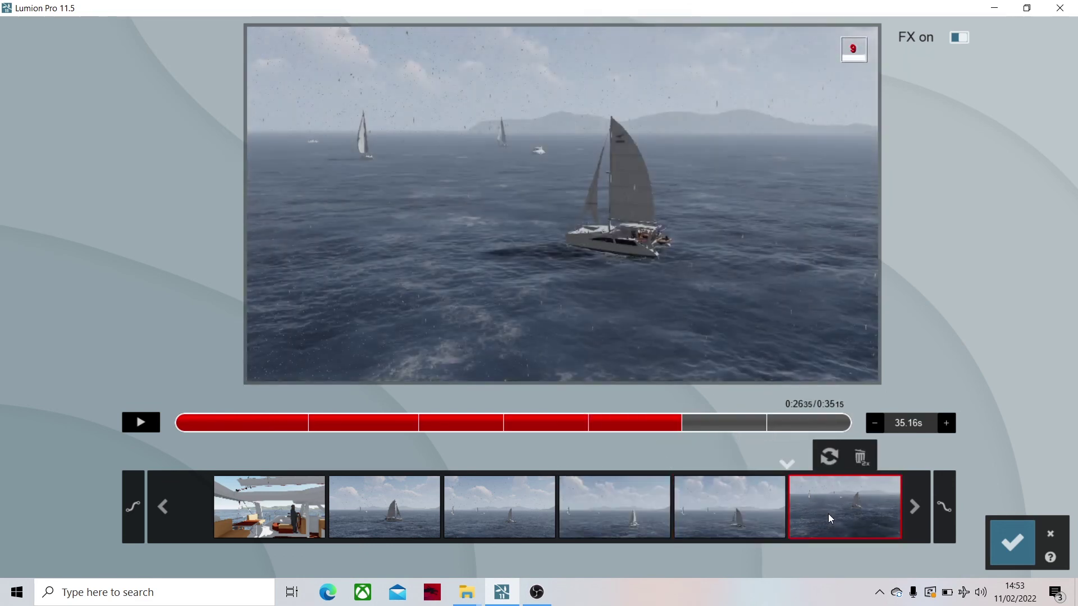
Save the edited camera path and play the clip, restarting it from the beginning to check the catamaran's movement
{"action": "left_click", "coordinate": [1001, 537]}
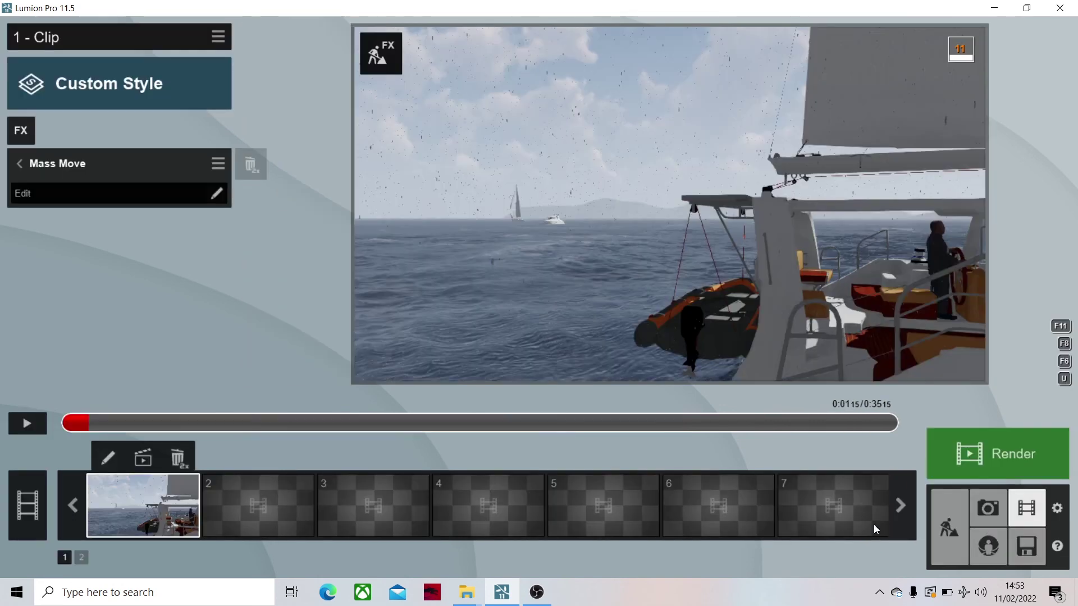
{"action": "left_click", "coordinate": [27, 424]}
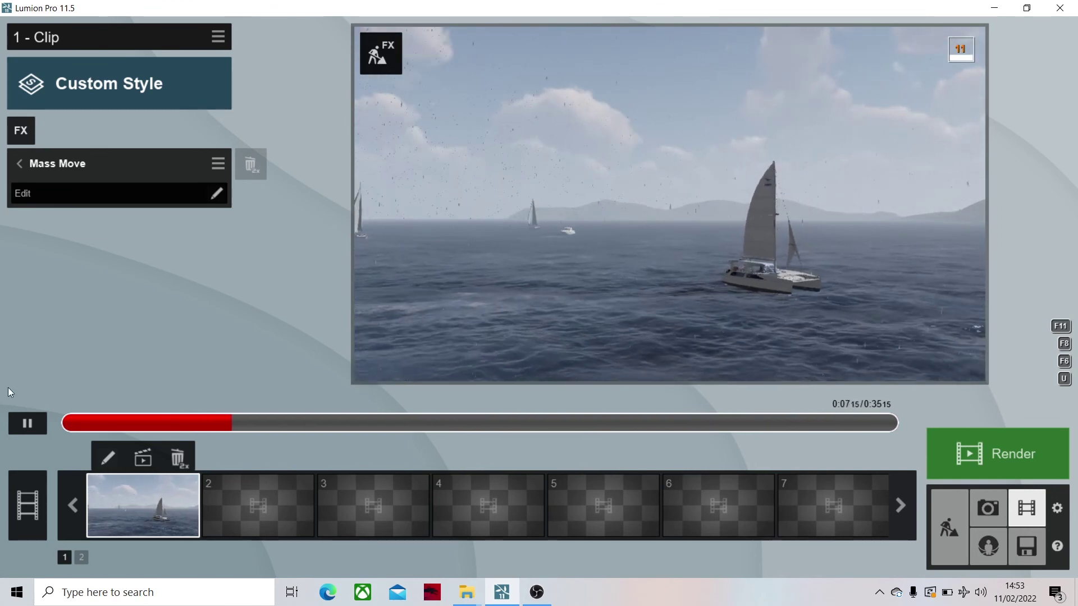
{"action": "left_click", "coordinate": [58, 420]}
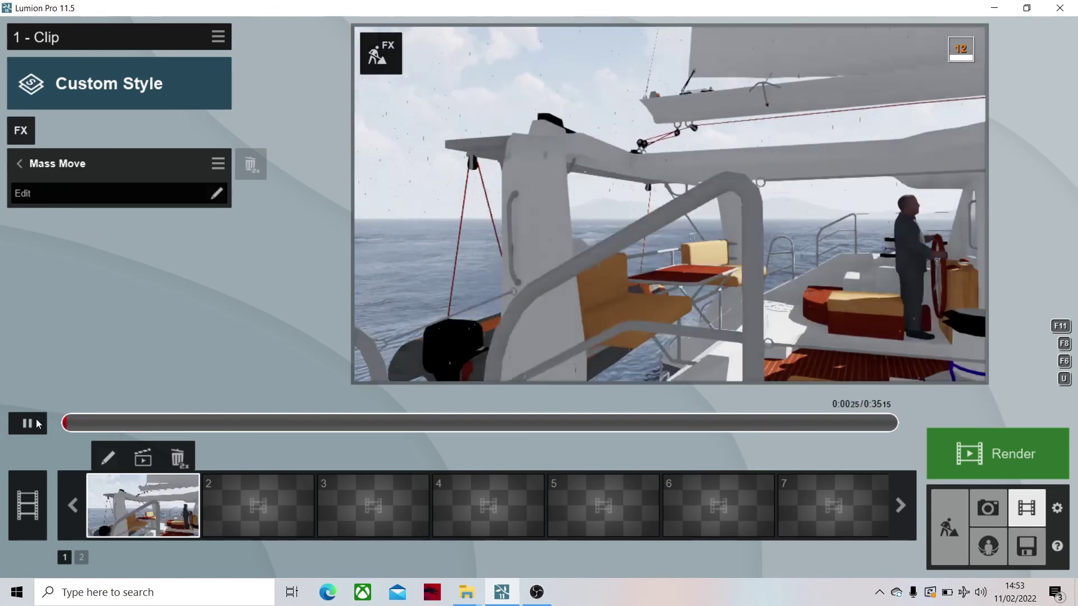